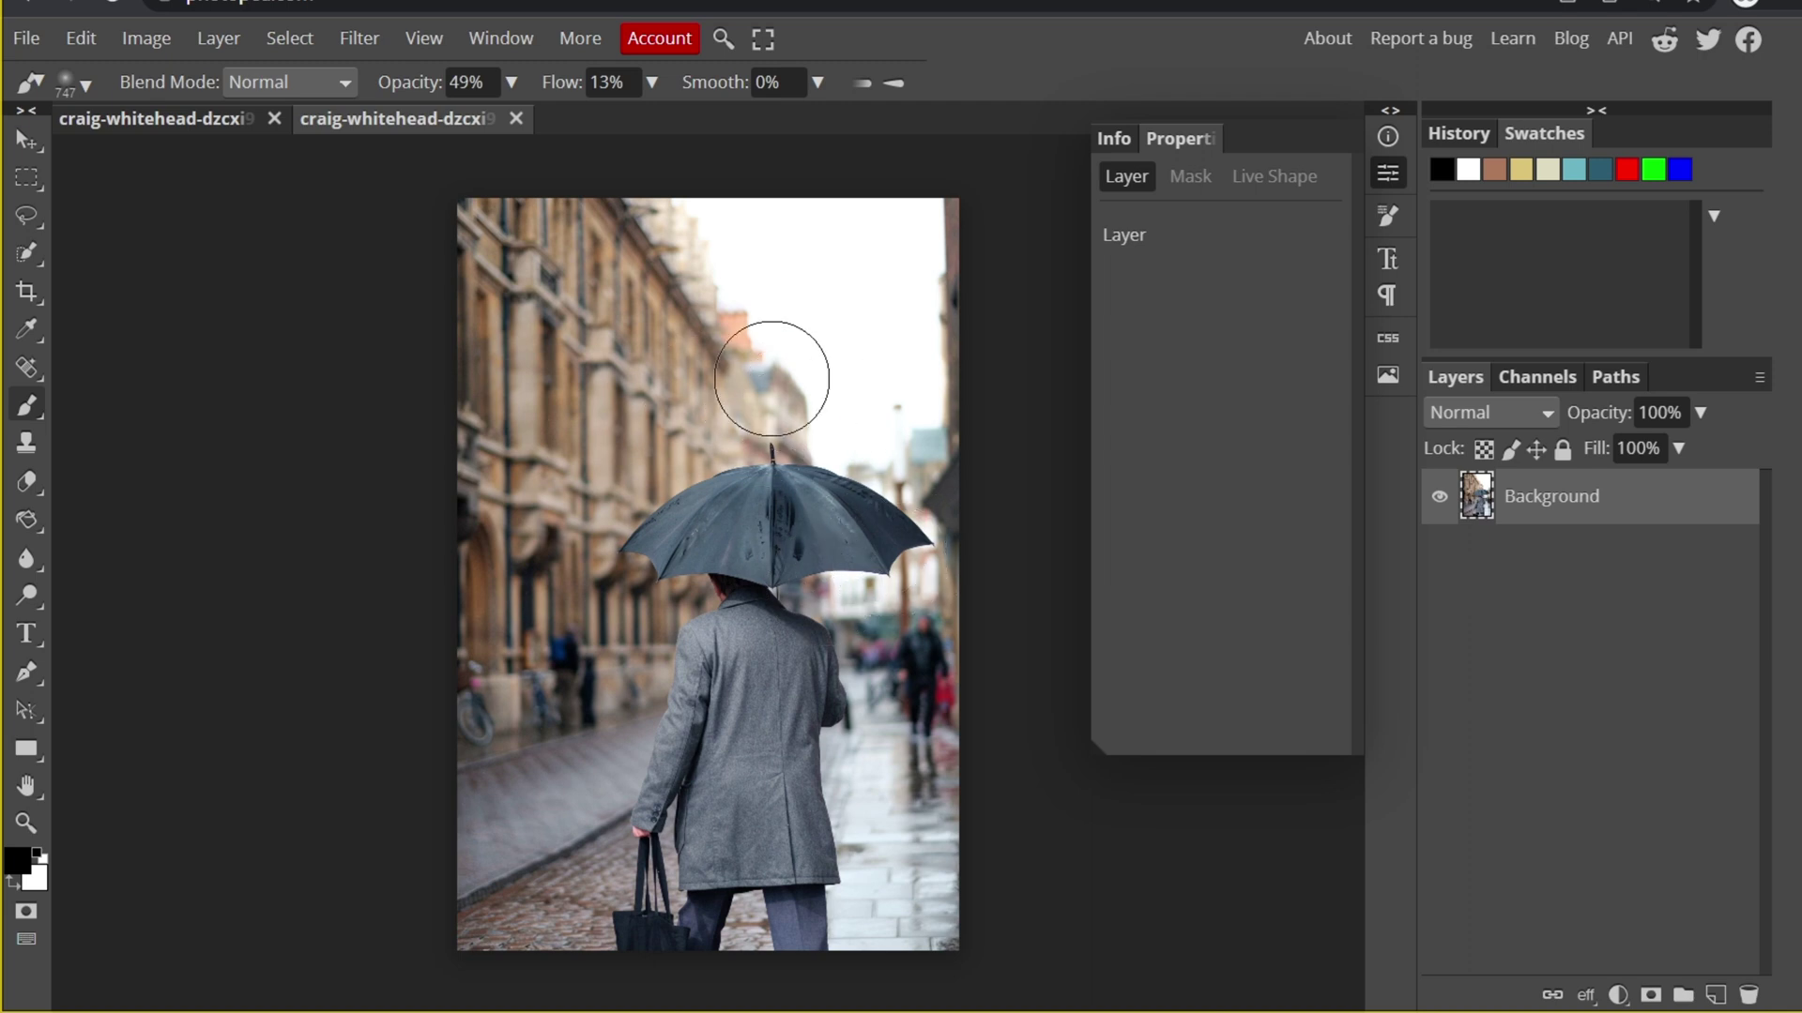
# Step: Add a new layer above the photo and fill it entirely with black
pyautogui.click(1715, 995)
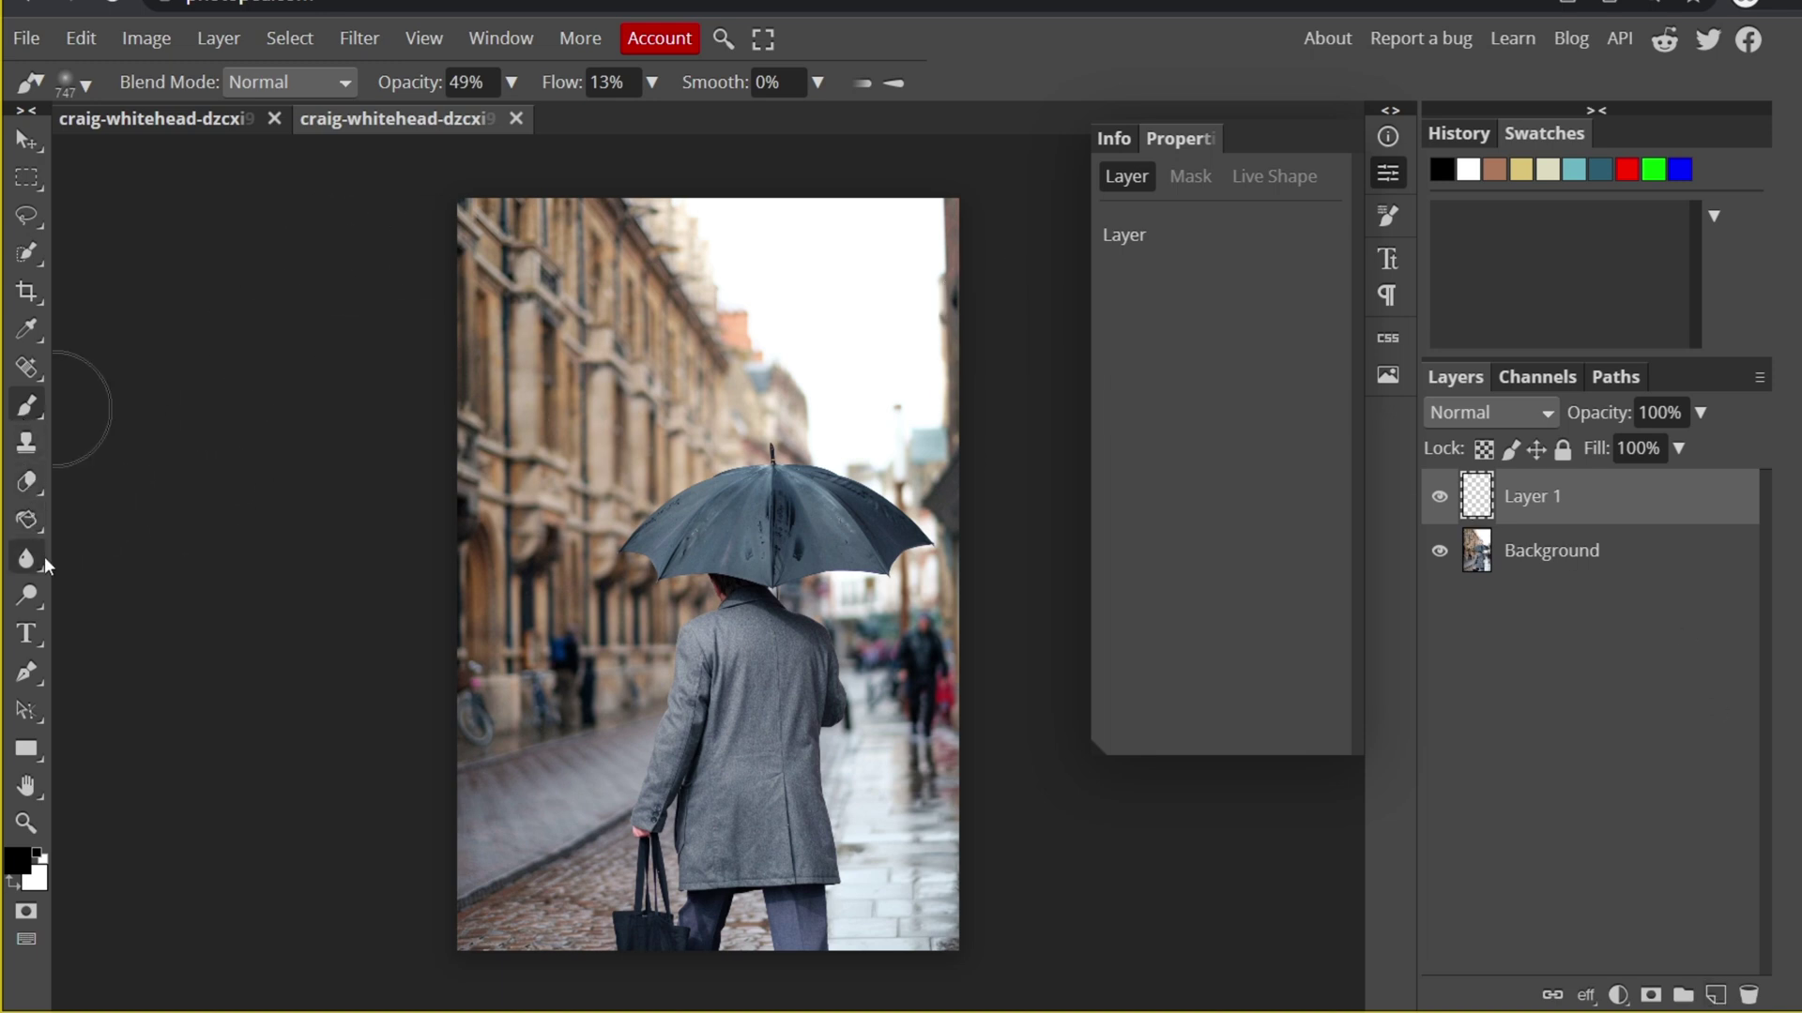
pyautogui.click(30, 524)
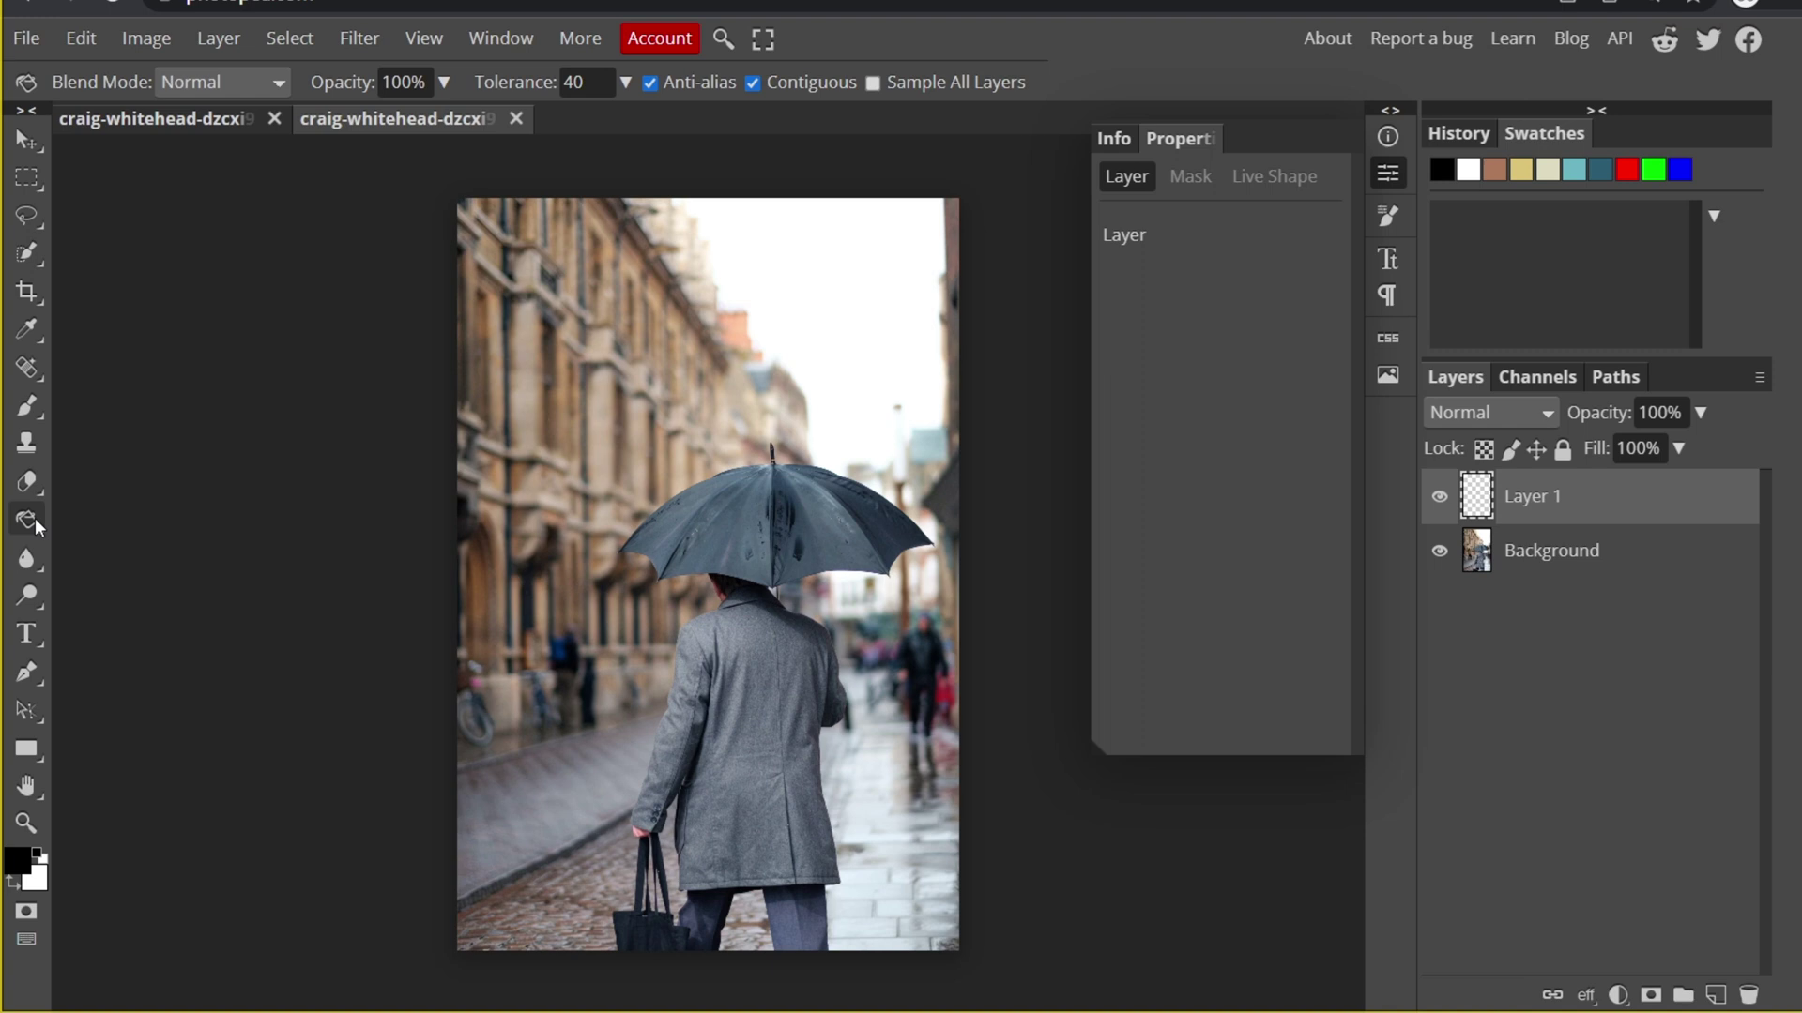
pyautogui.click(706, 463)
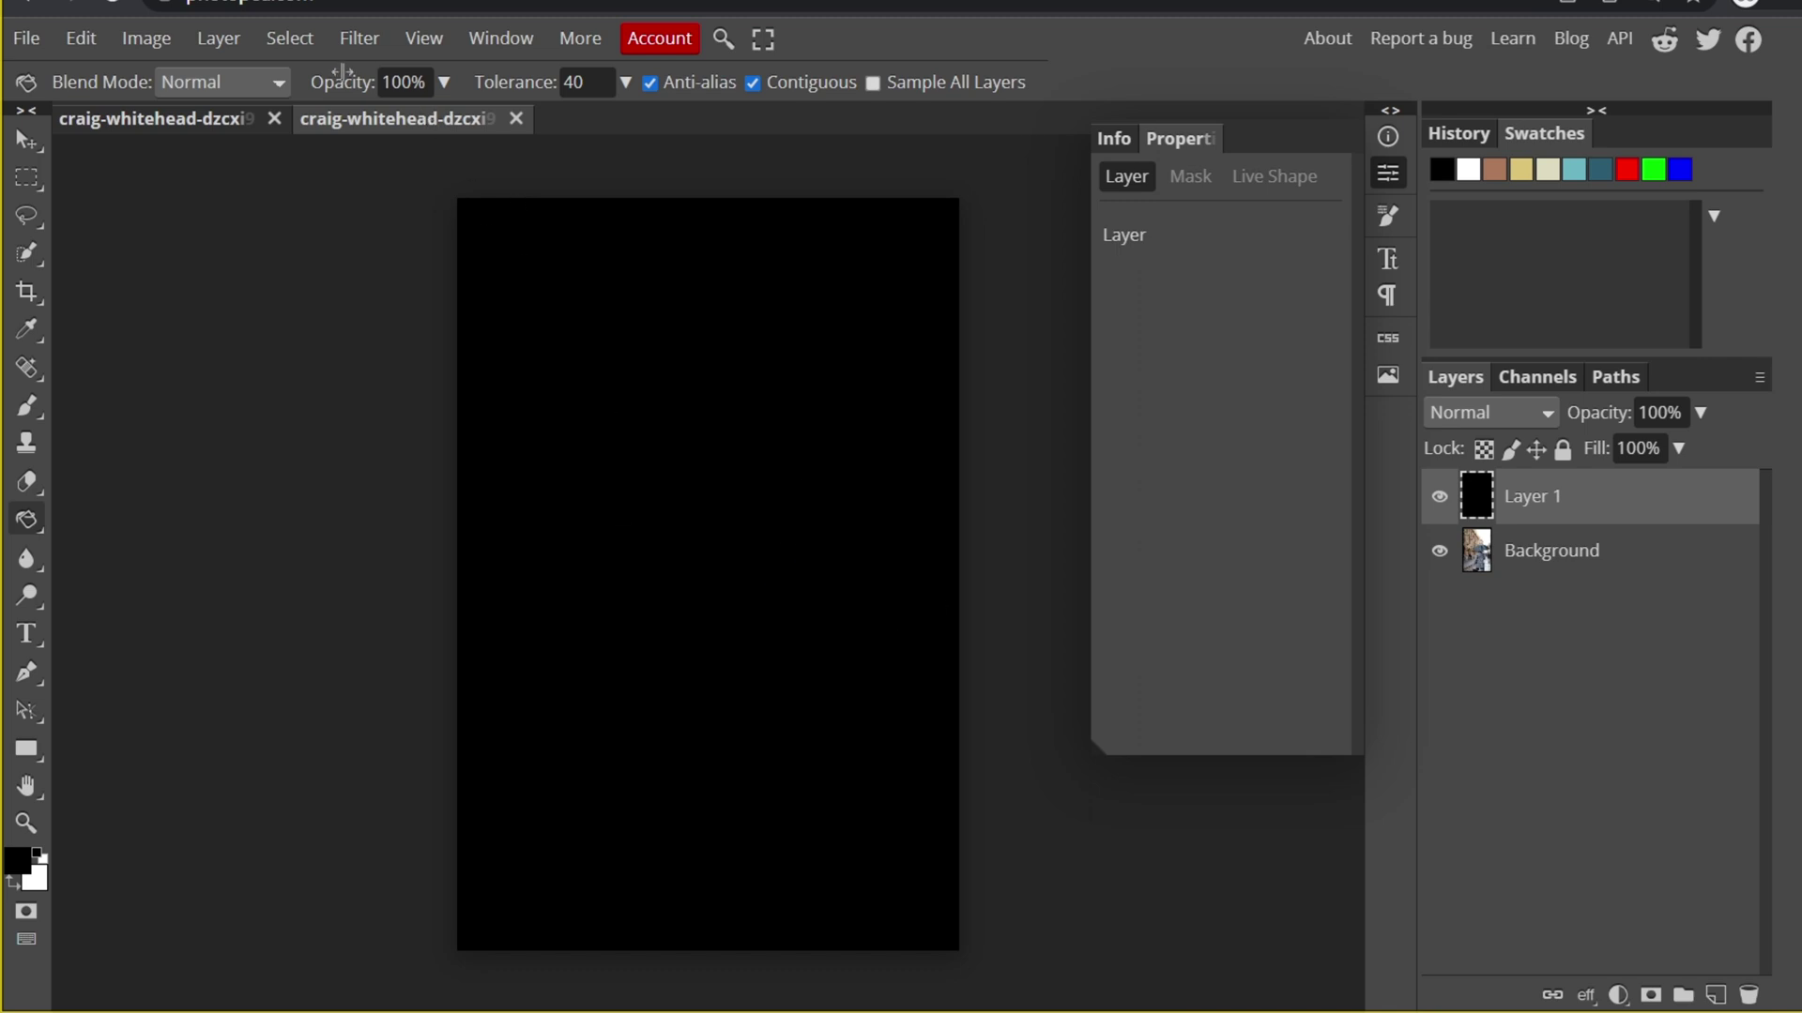
# Step: Apply the Add Noise filter to the black layer with a 150% amount, Uniform distribution and Monochromatic enabled
pyautogui.click(370, 44)
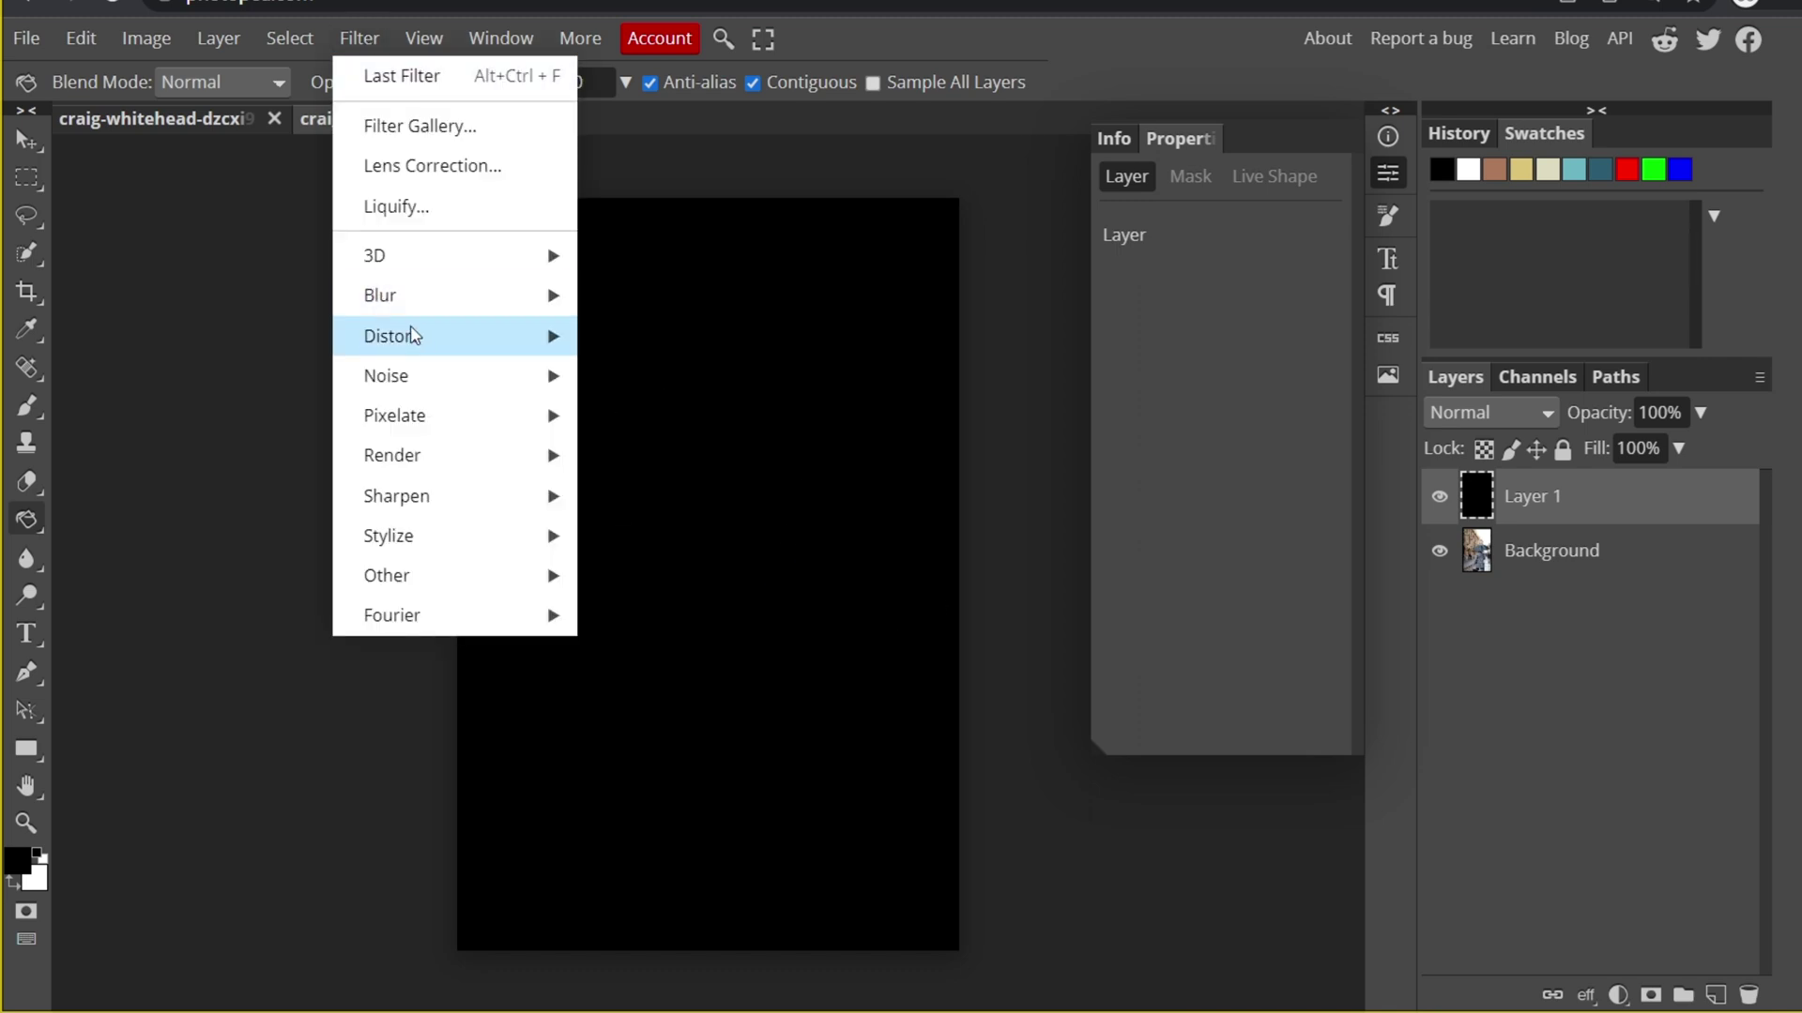
pyautogui.moveTo(440, 374)
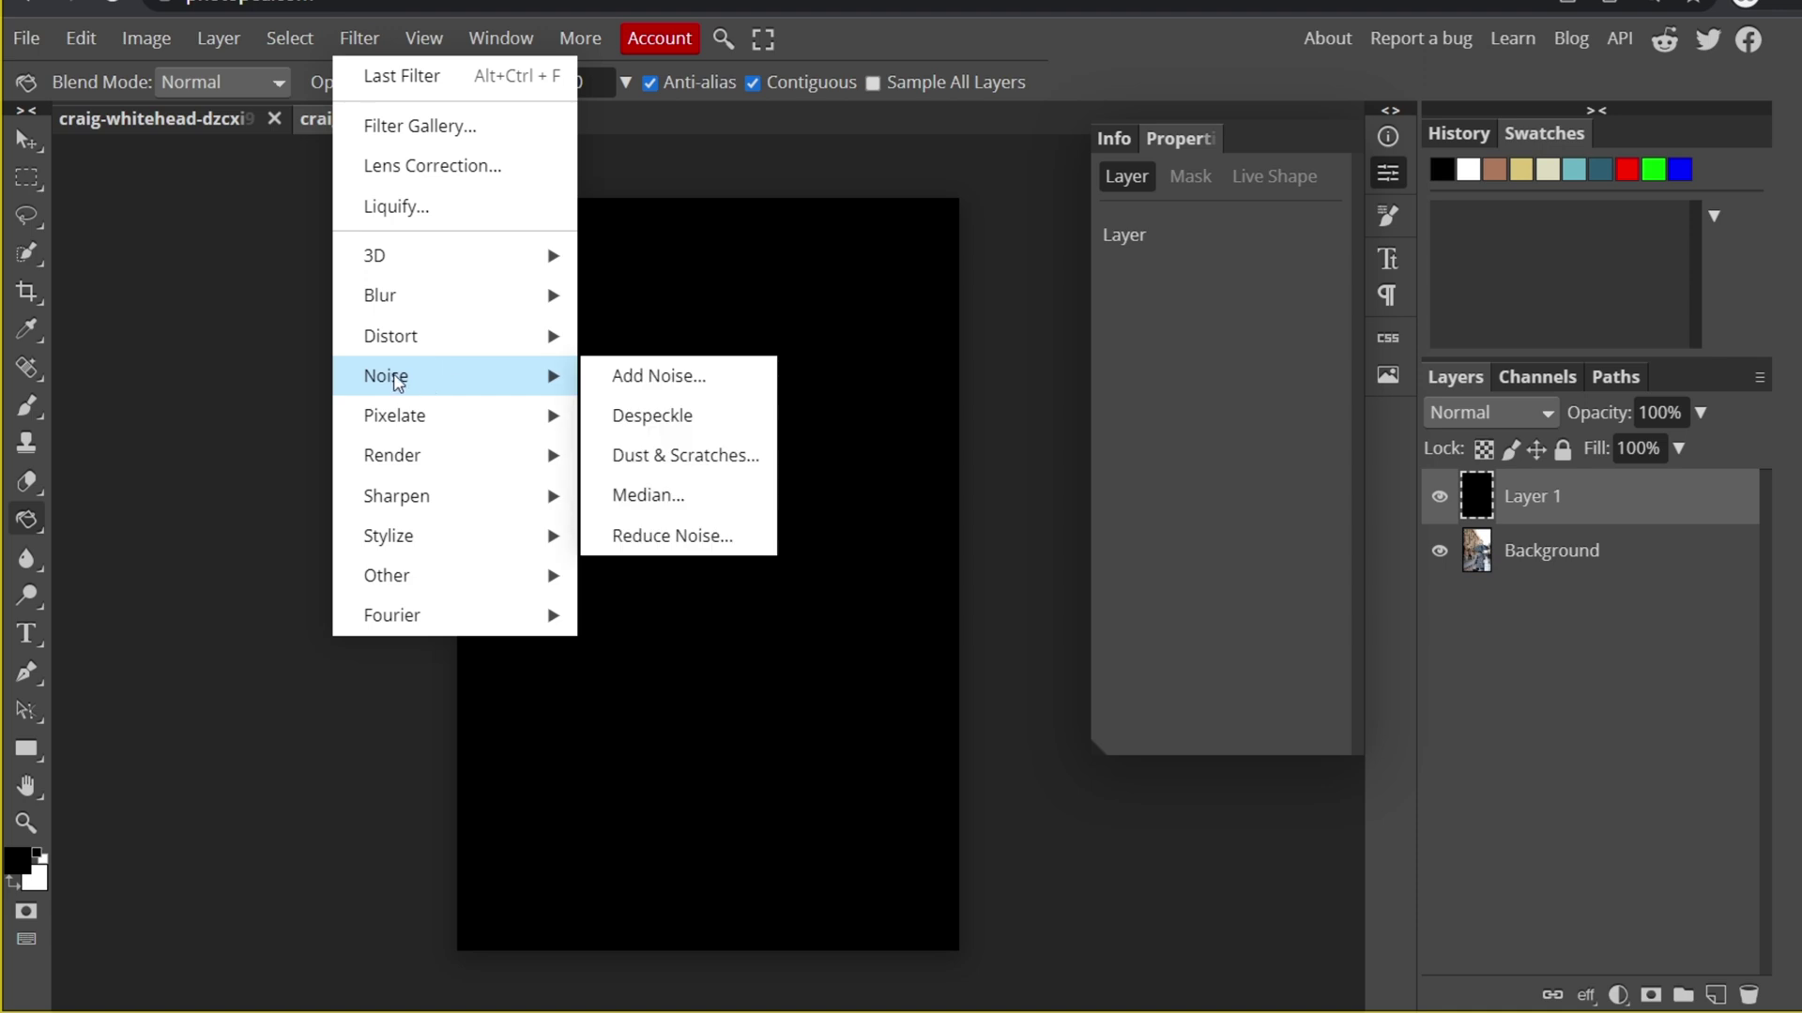
pyautogui.click(626, 379)
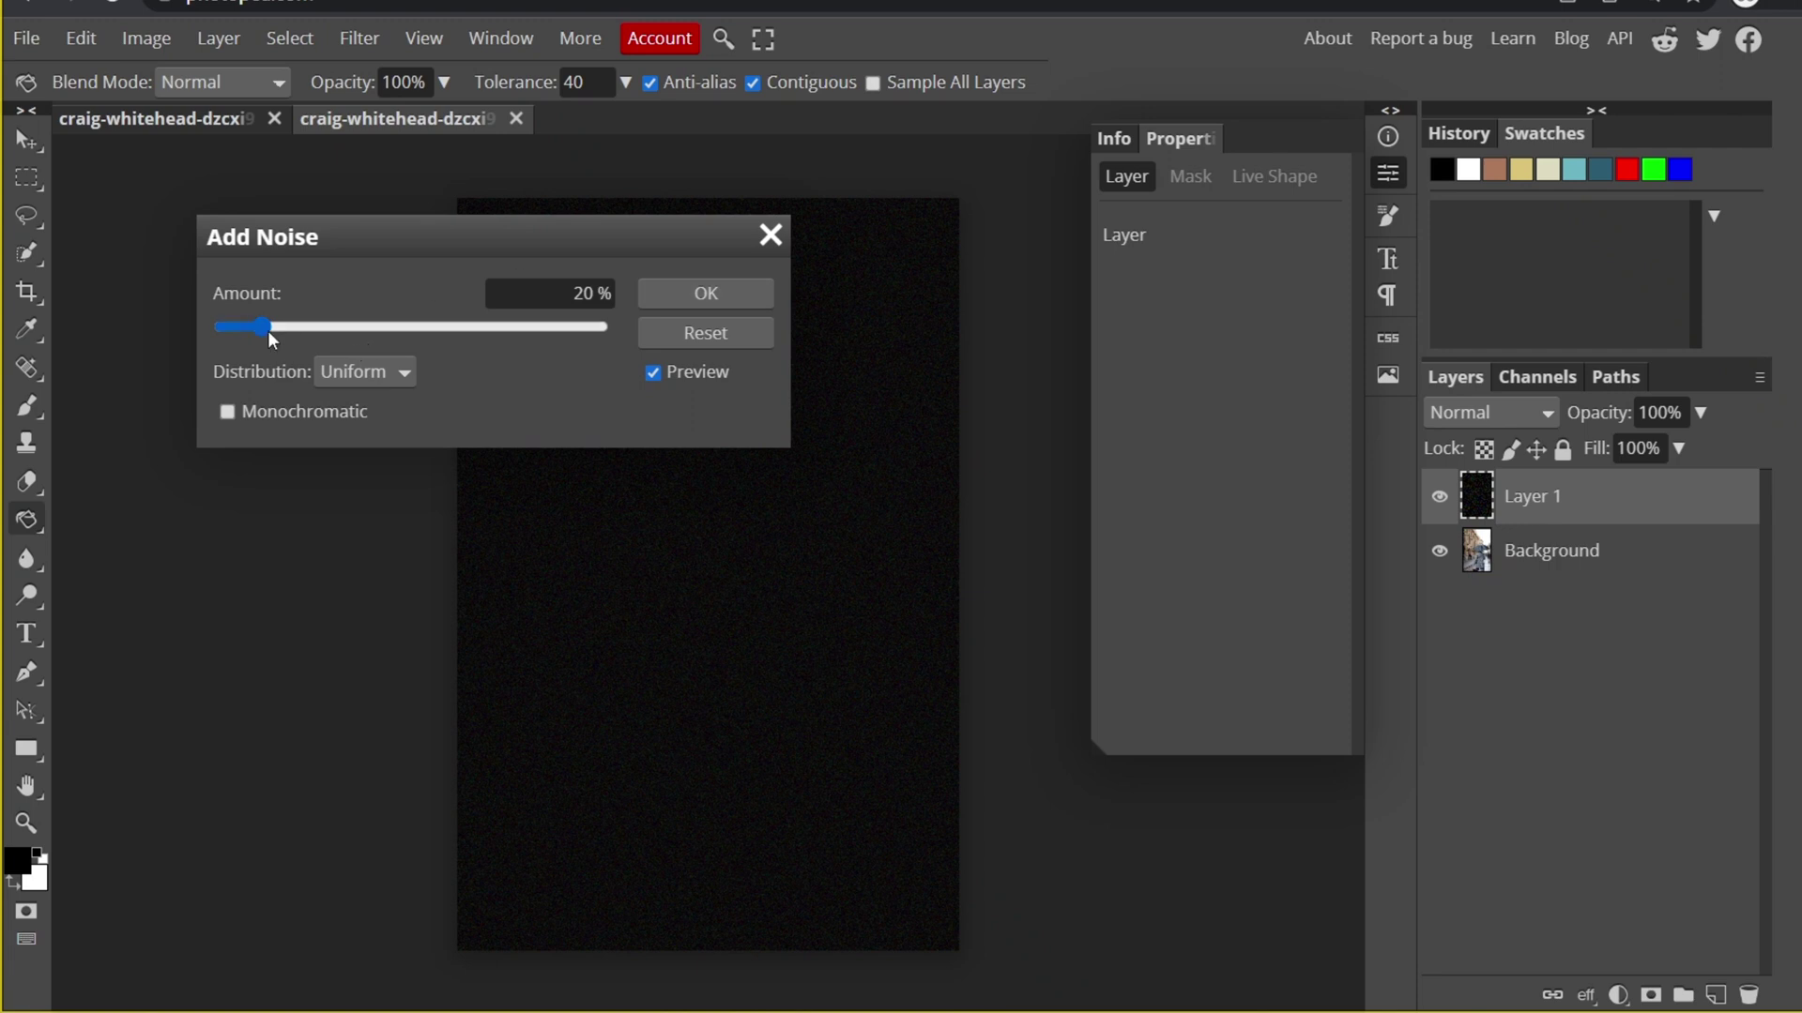
pyautogui.click(506, 329)
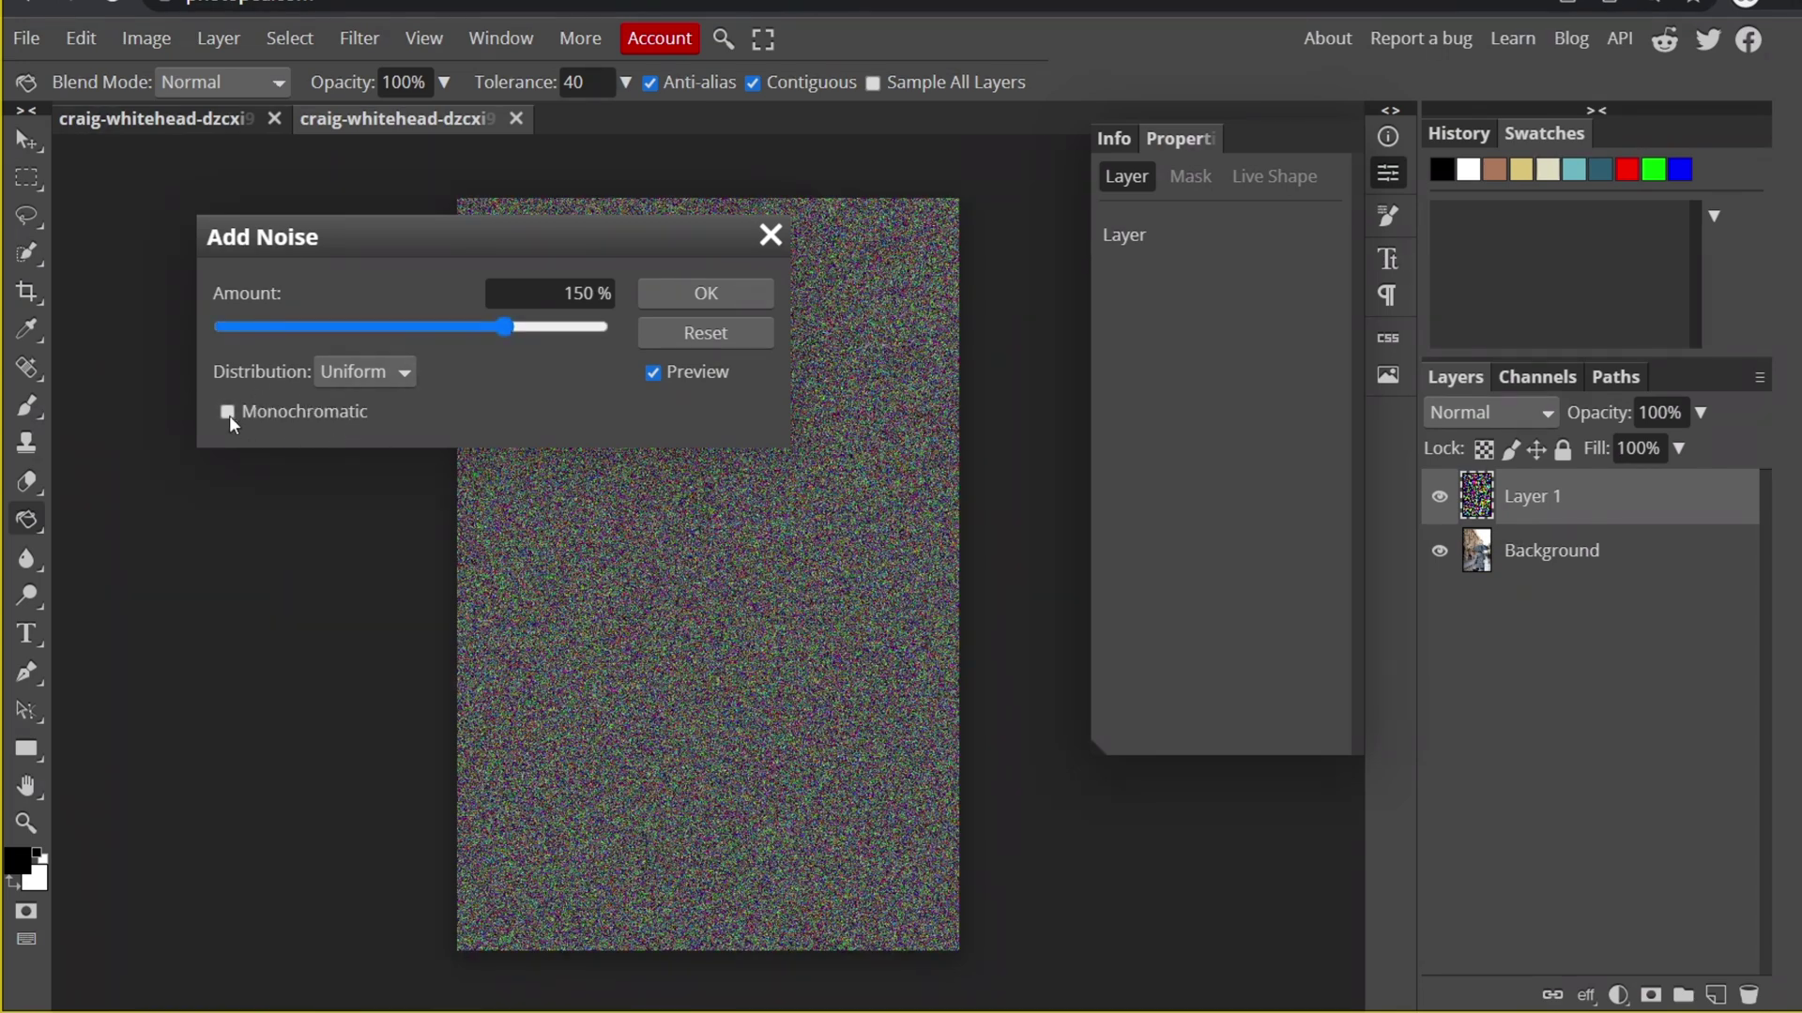
pyautogui.click(225, 414)
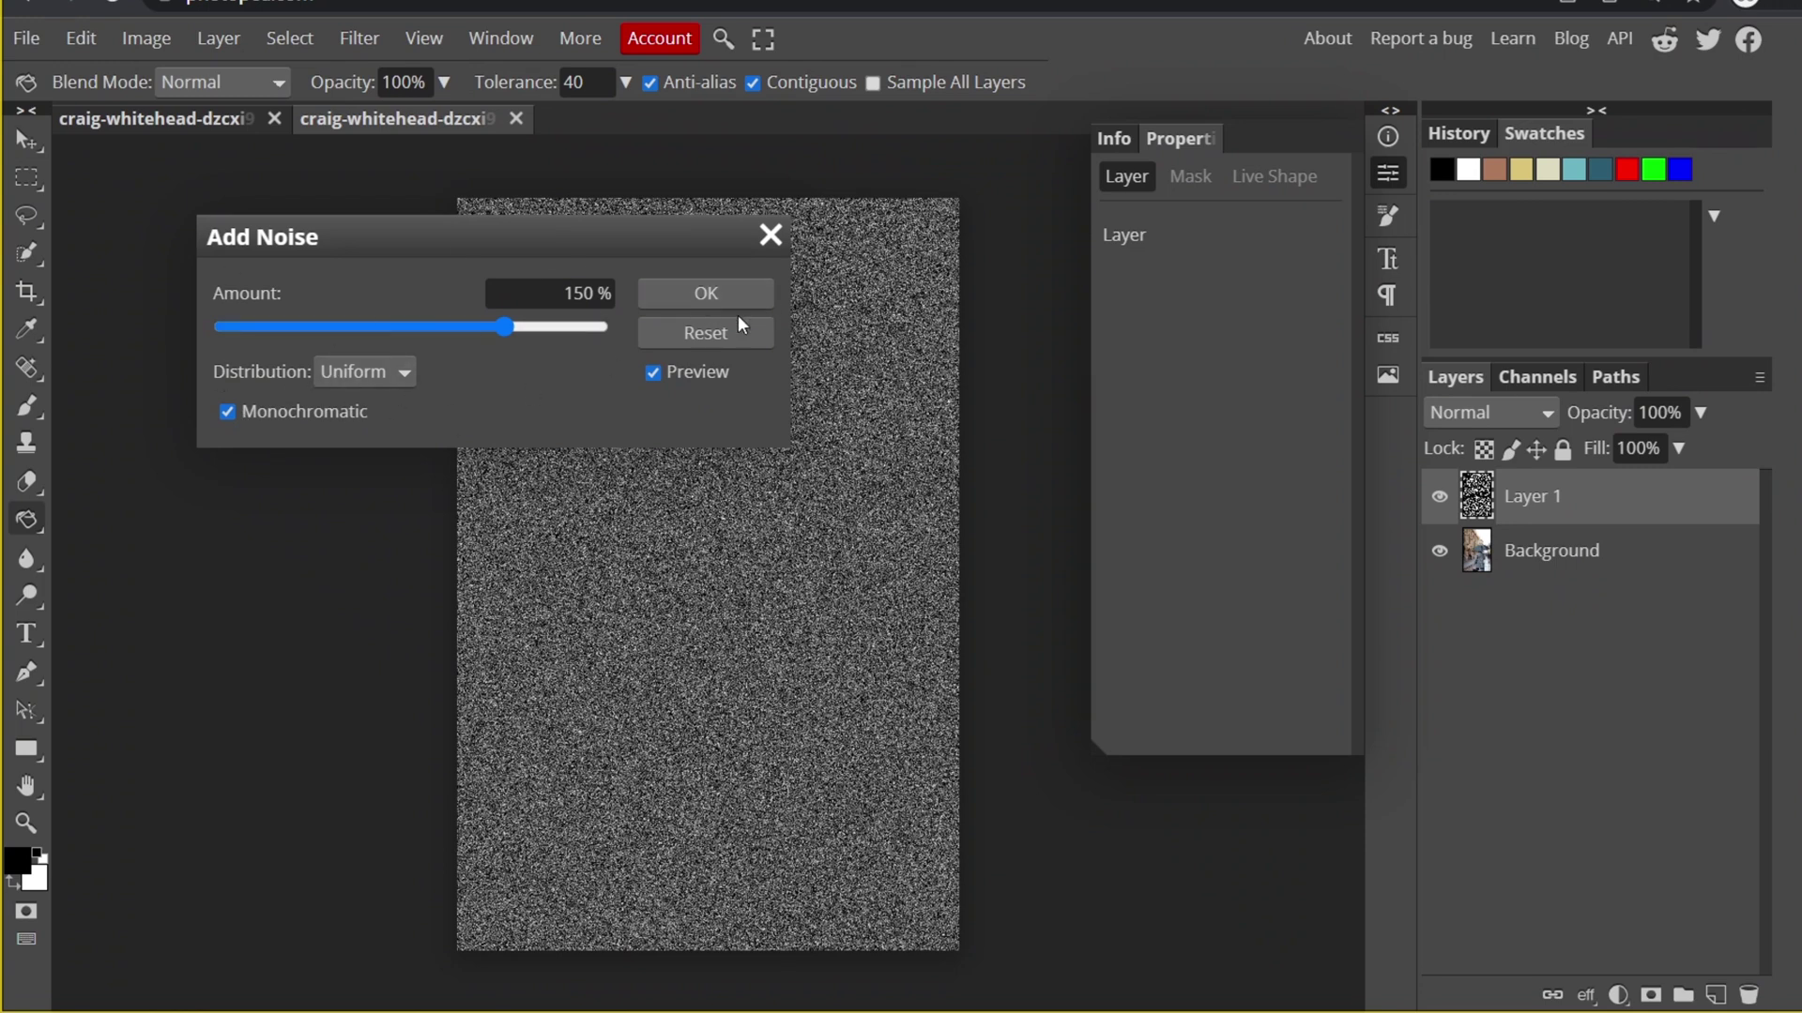
pyautogui.click(720, 290)
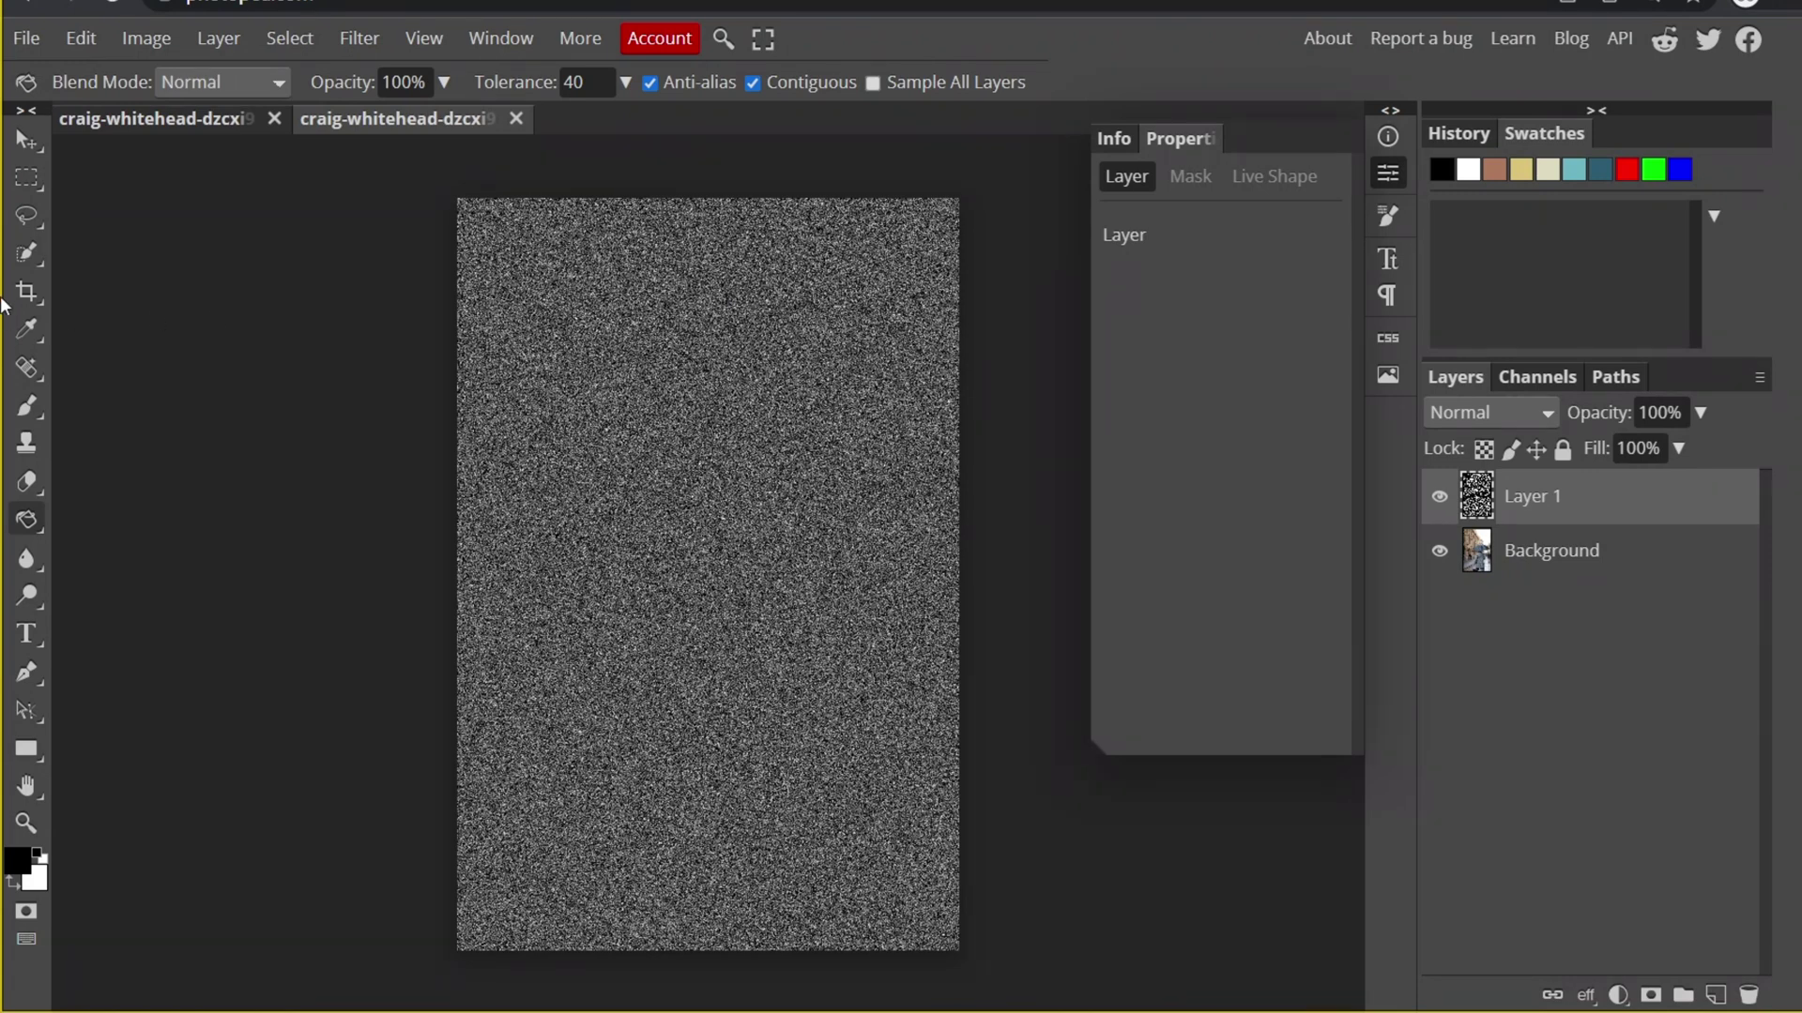
# Step: Copy a small rectangular patch of the noise onto its own layer and delete the full-size noise layer
pyautogui.click(35, 181)
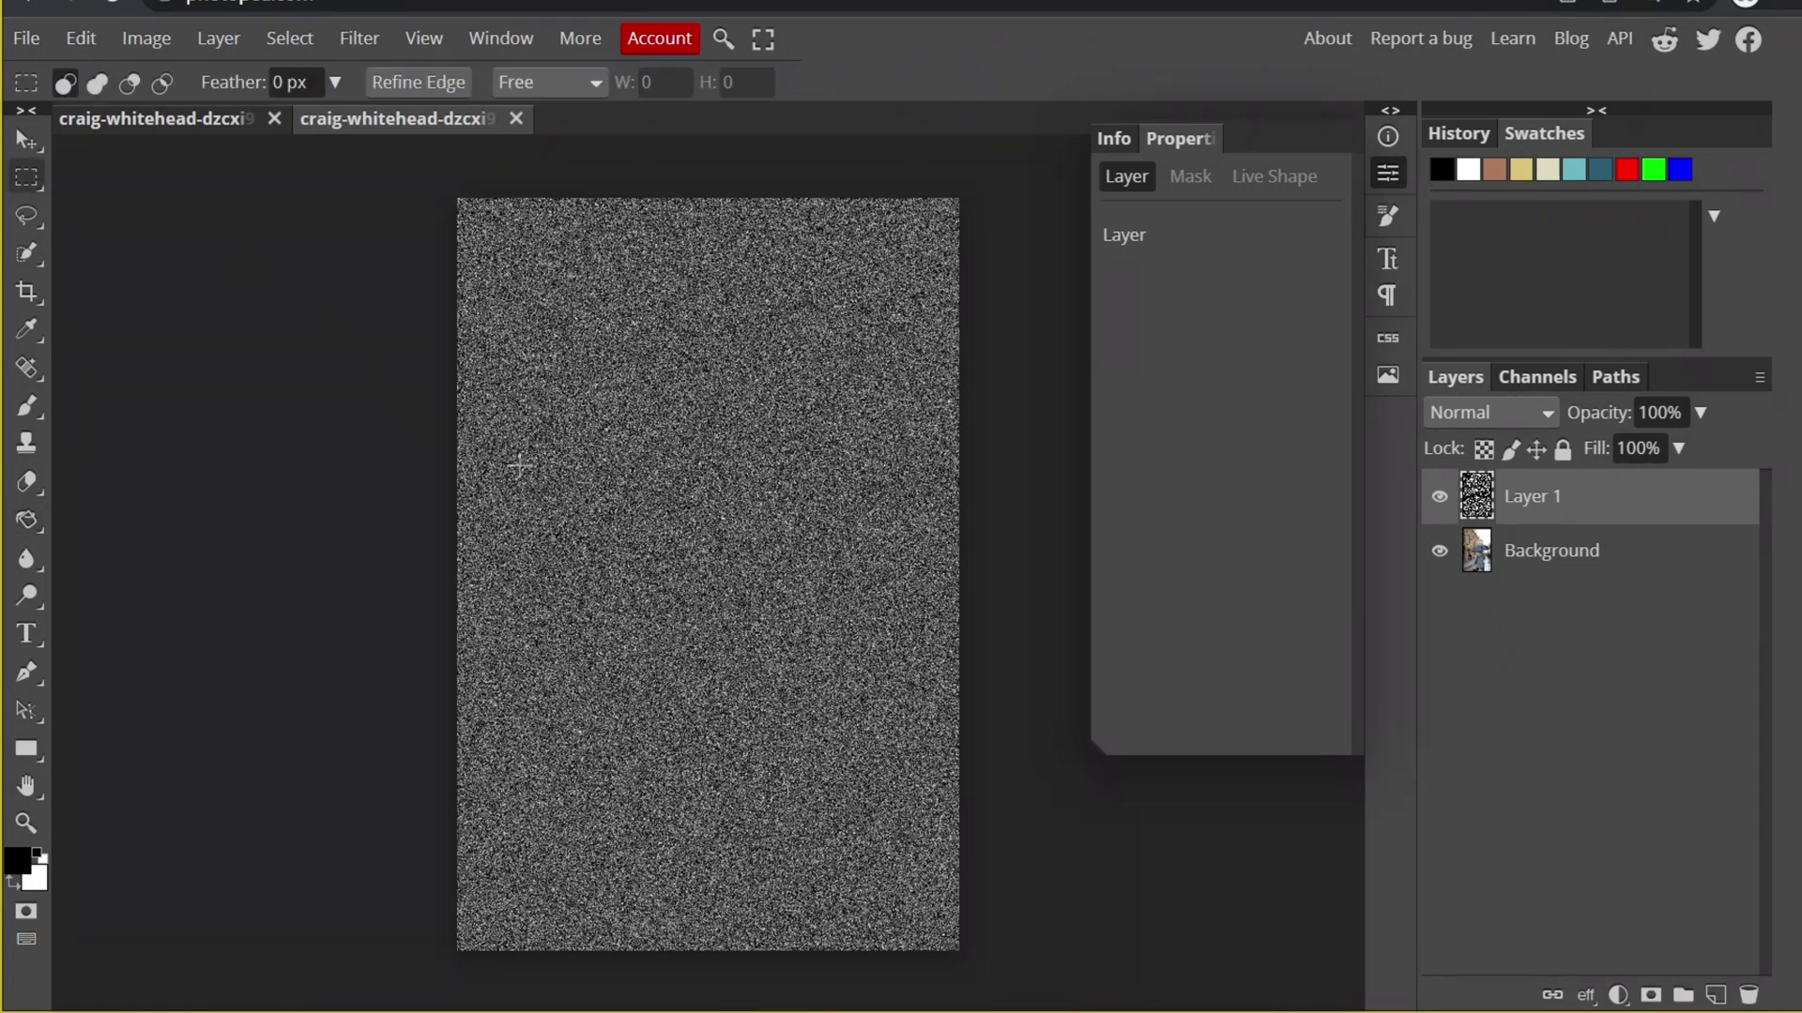
pyautogui.moveTo(623, 388); pyautogui.dragTo(722, 523)
pyautogui.hotkey('ctrl', 'j')
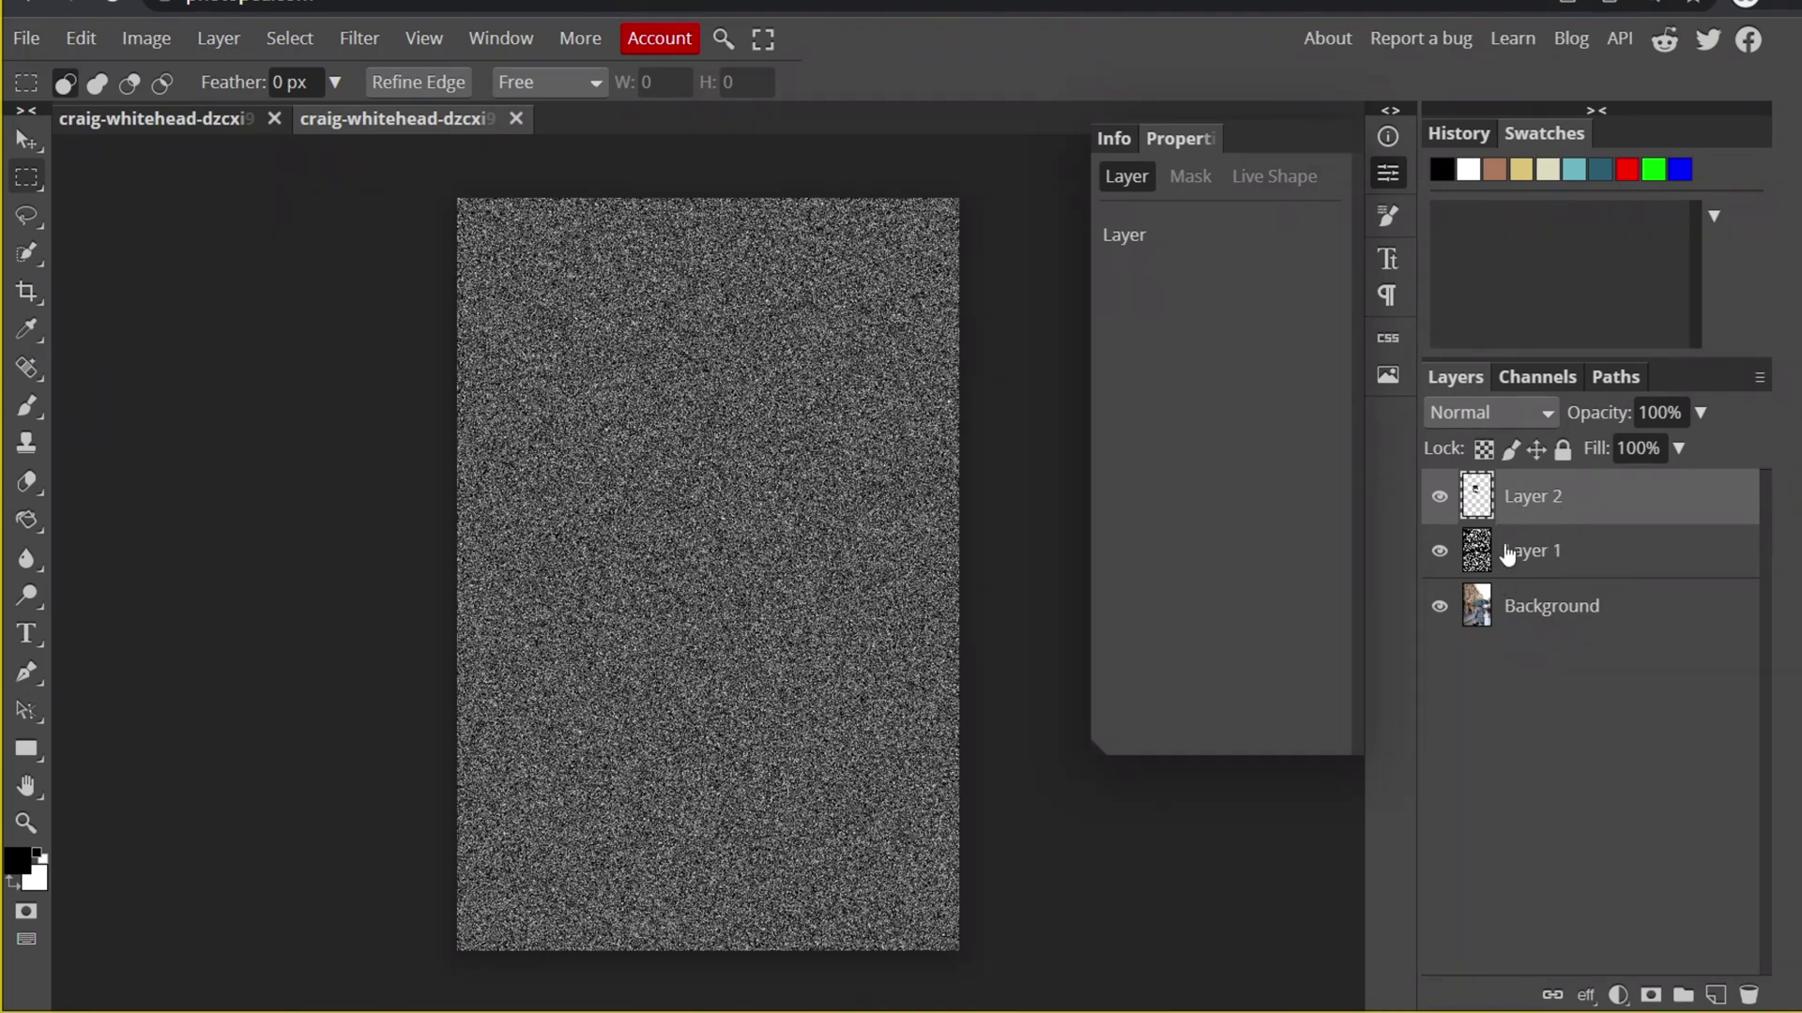
pyautogui.click(1588, 569)
pyautogui.rightClick(1606, 563)
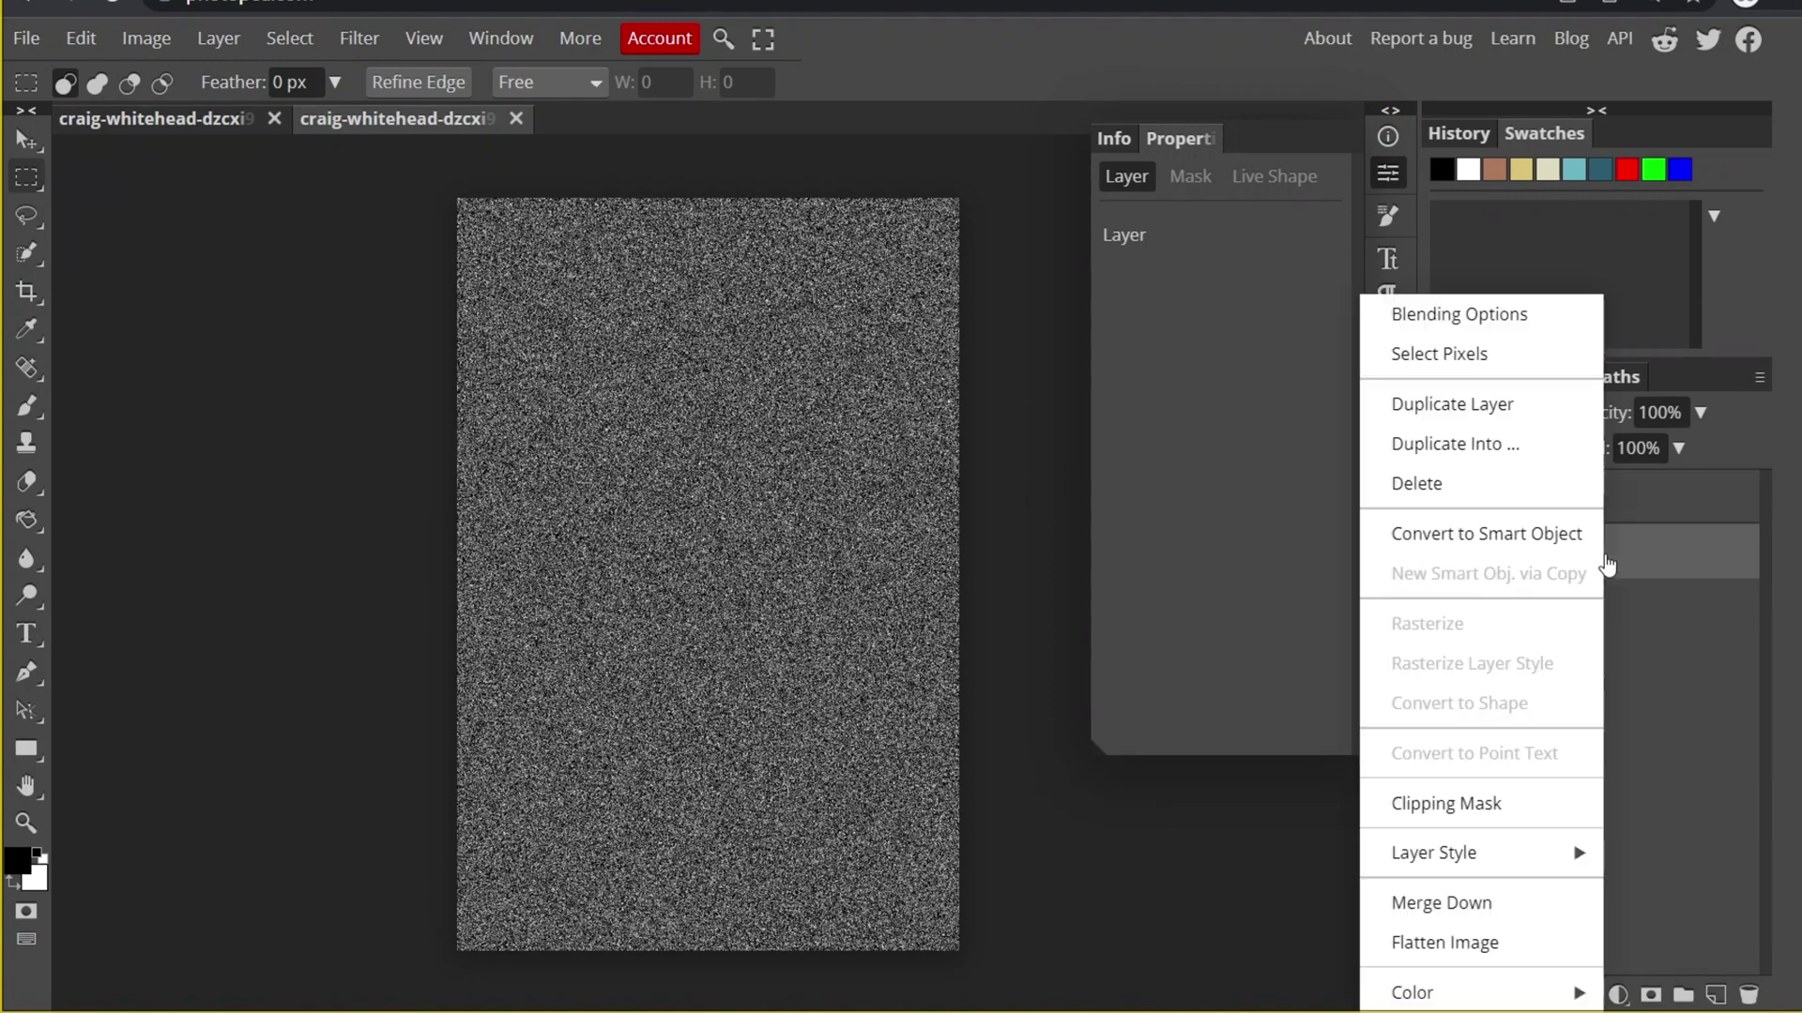
pyautogui.click(1473, 488)
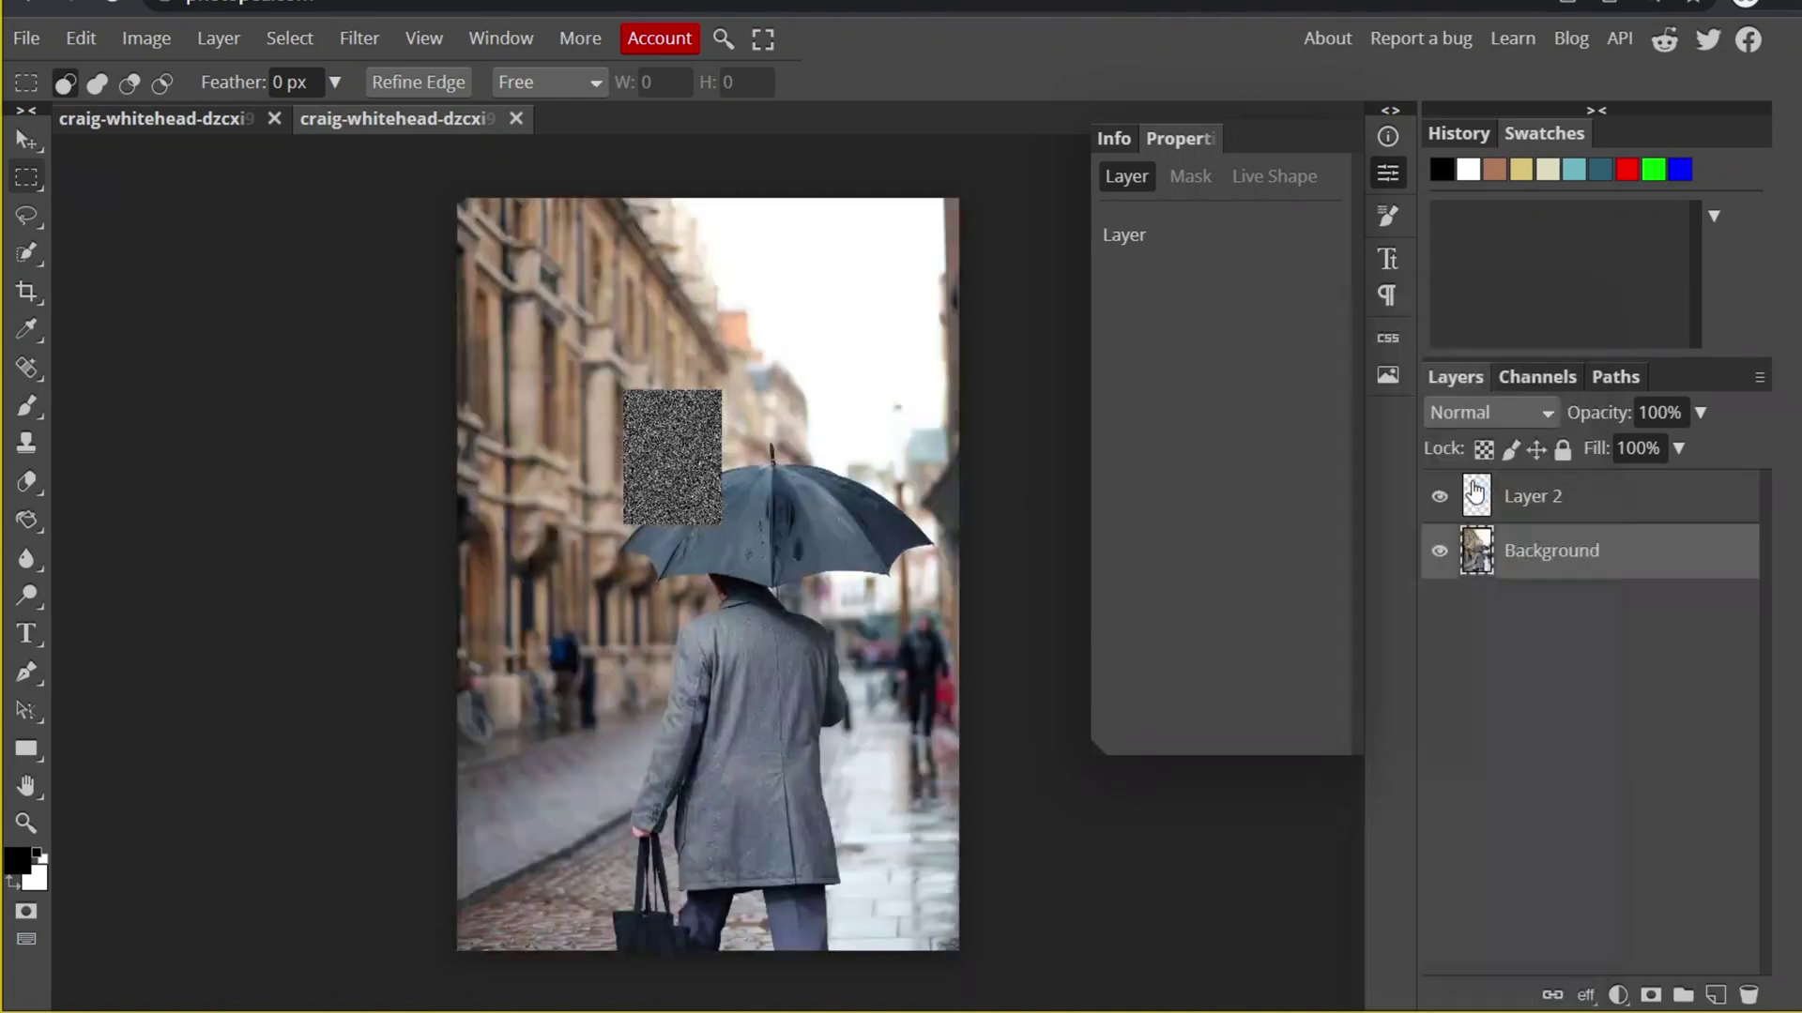
# Step: Align the noise patch with the photo's upper-left corner and scale it up to cover the whole canvas
pyautogui.click(1565, 508)
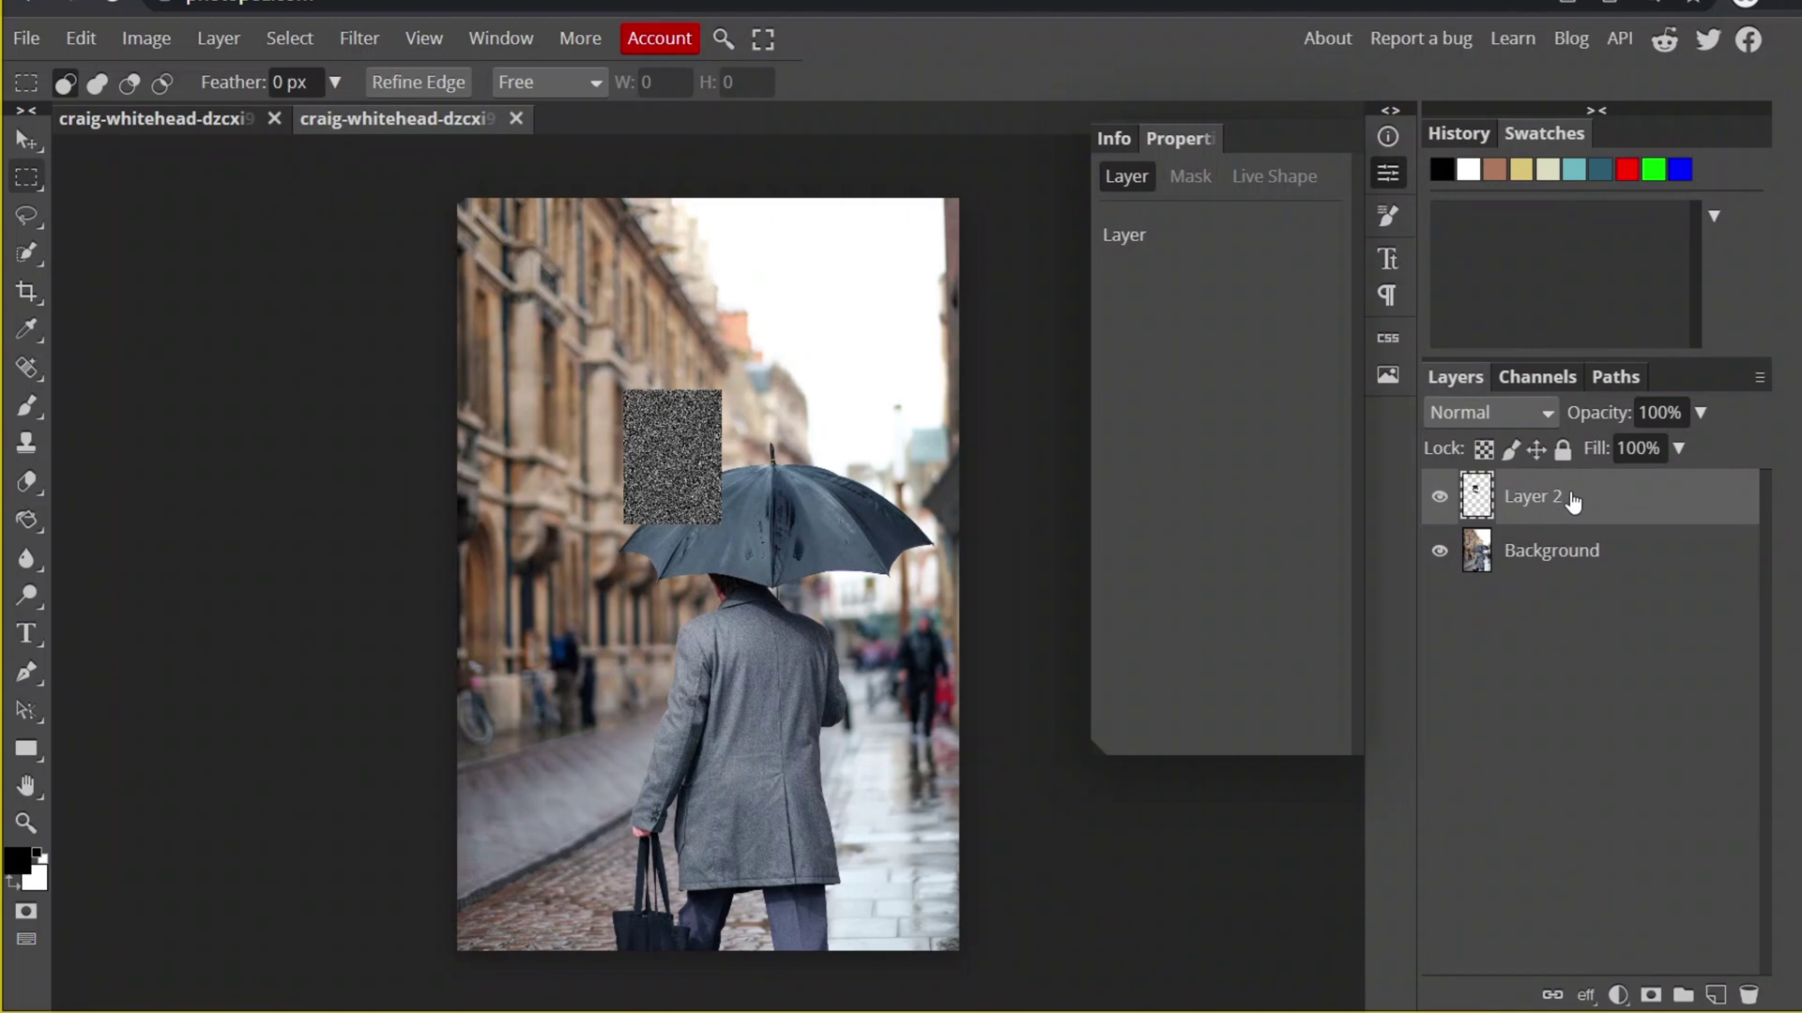
pyautogui.click(22, 139)
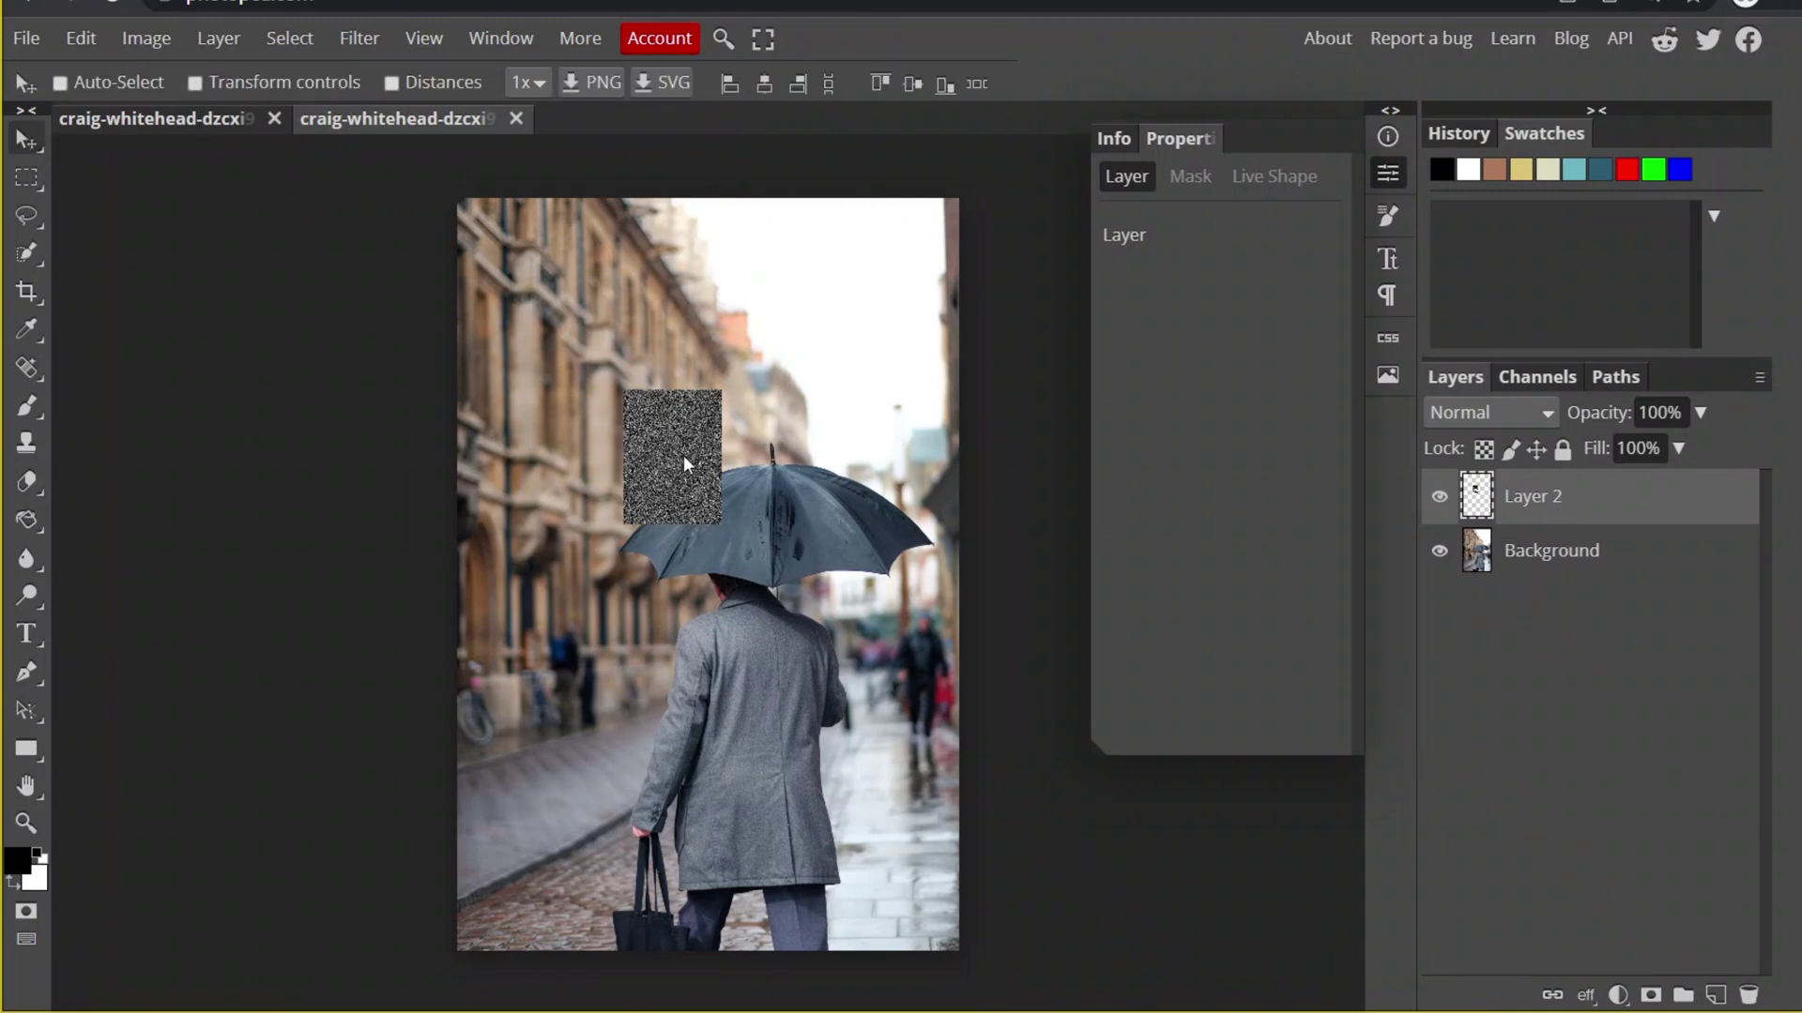
pyautogui.moveTo(684, 462); pyautogui.dragTo(509, 253)
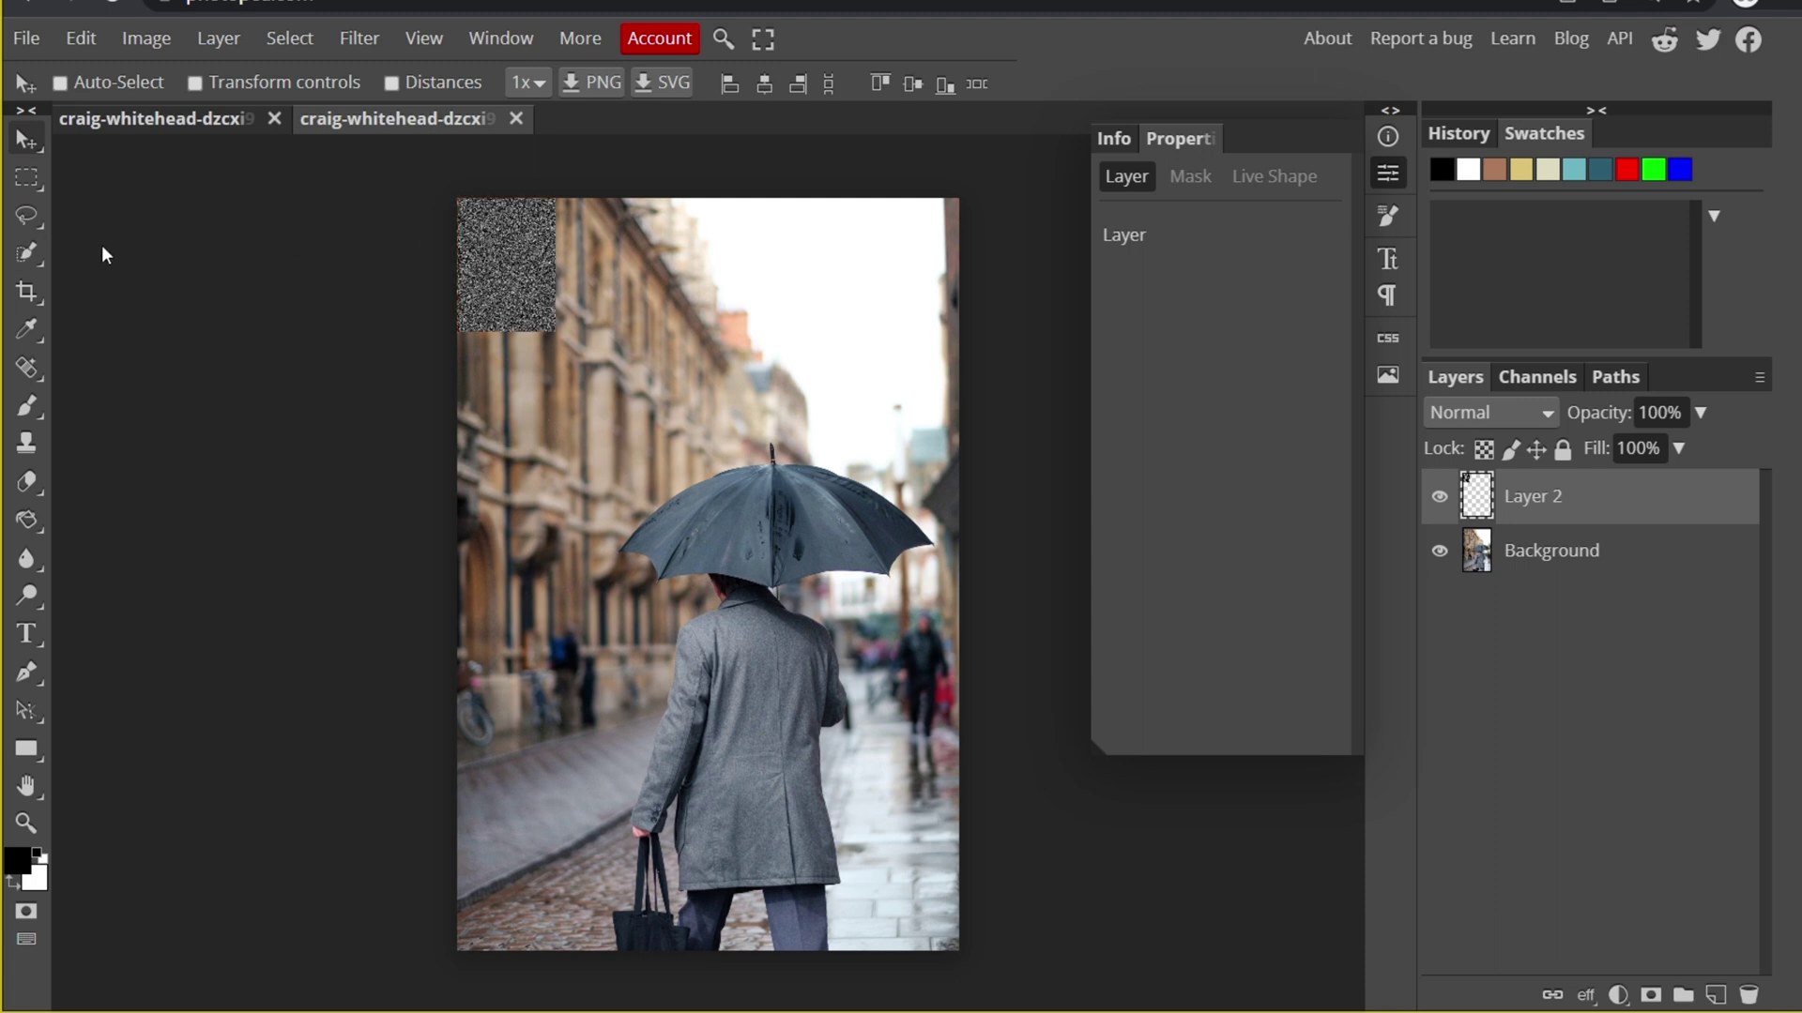
pyautogui.click(195, 82)
pyautogui.moveTo(551, 333); pyautogui.dragTo(954, 949)
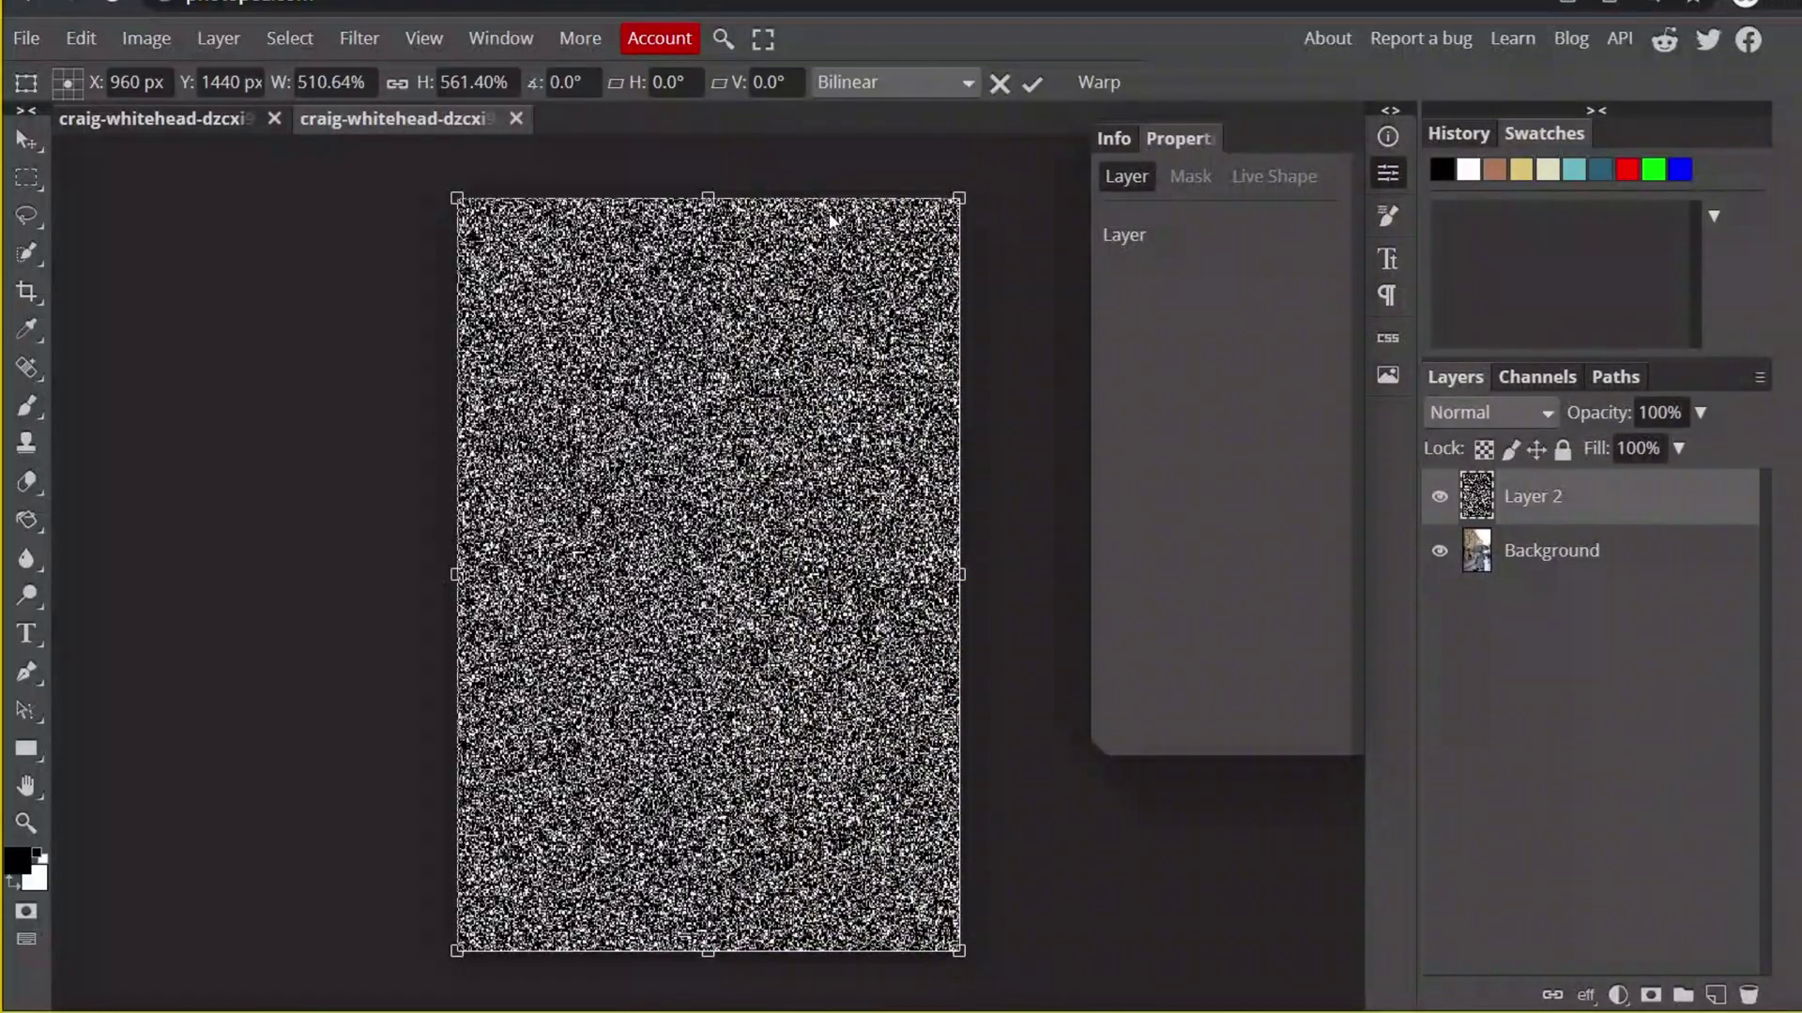
pyautogui.press('Return')
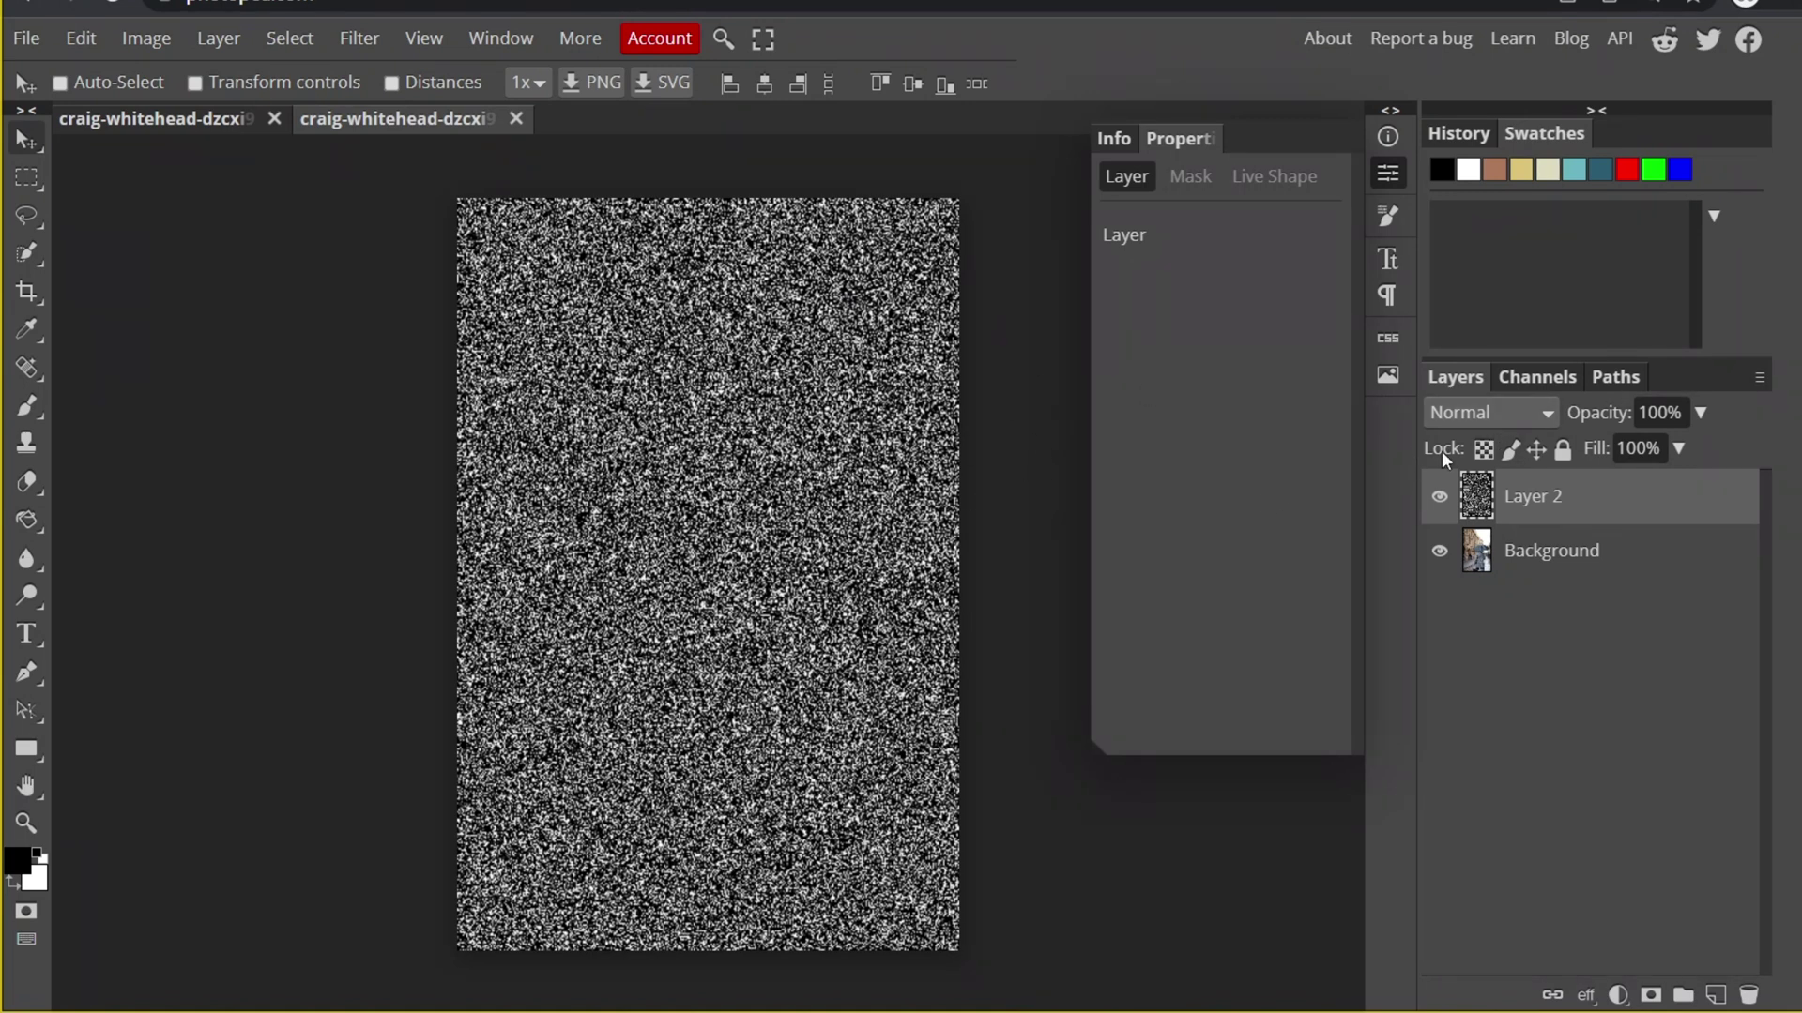
# Step: Convert the enlarged noise layer to a smart object and apply Motion Blur with a -85° angle and 49 px distance
pyautogui.rightClick(1473, 505)
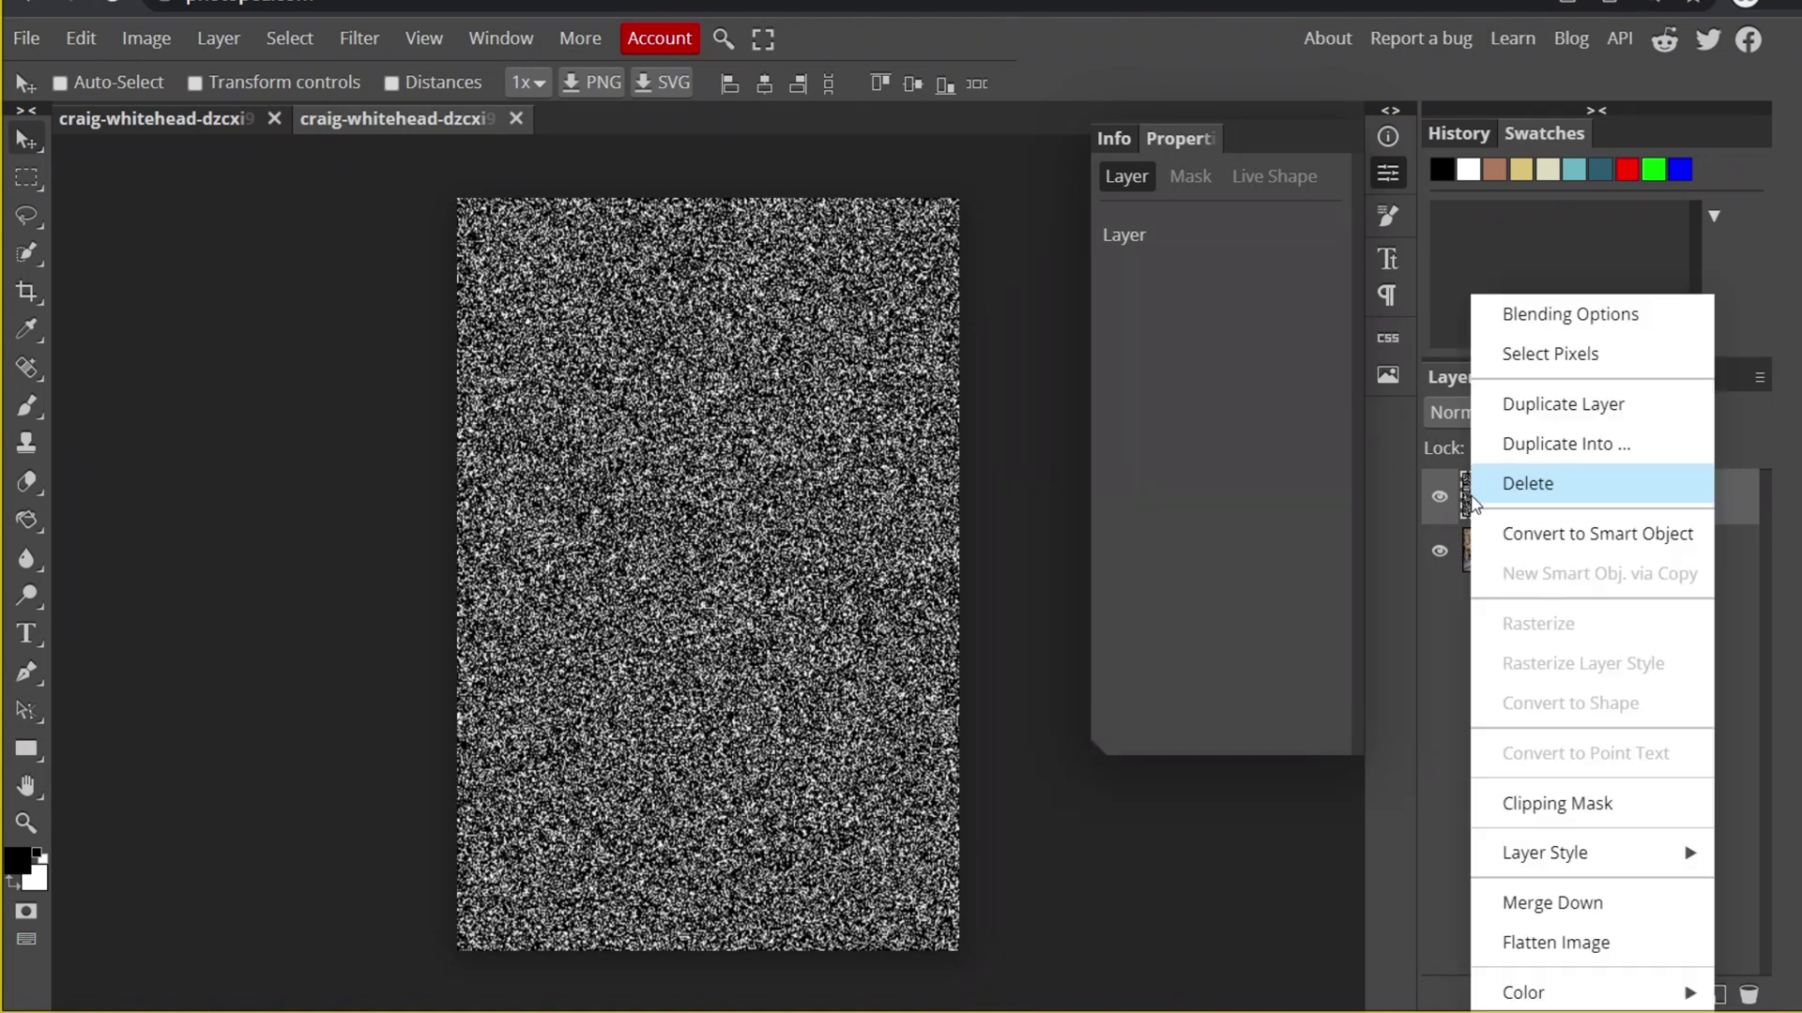
pyautogui.click(1637, 547)
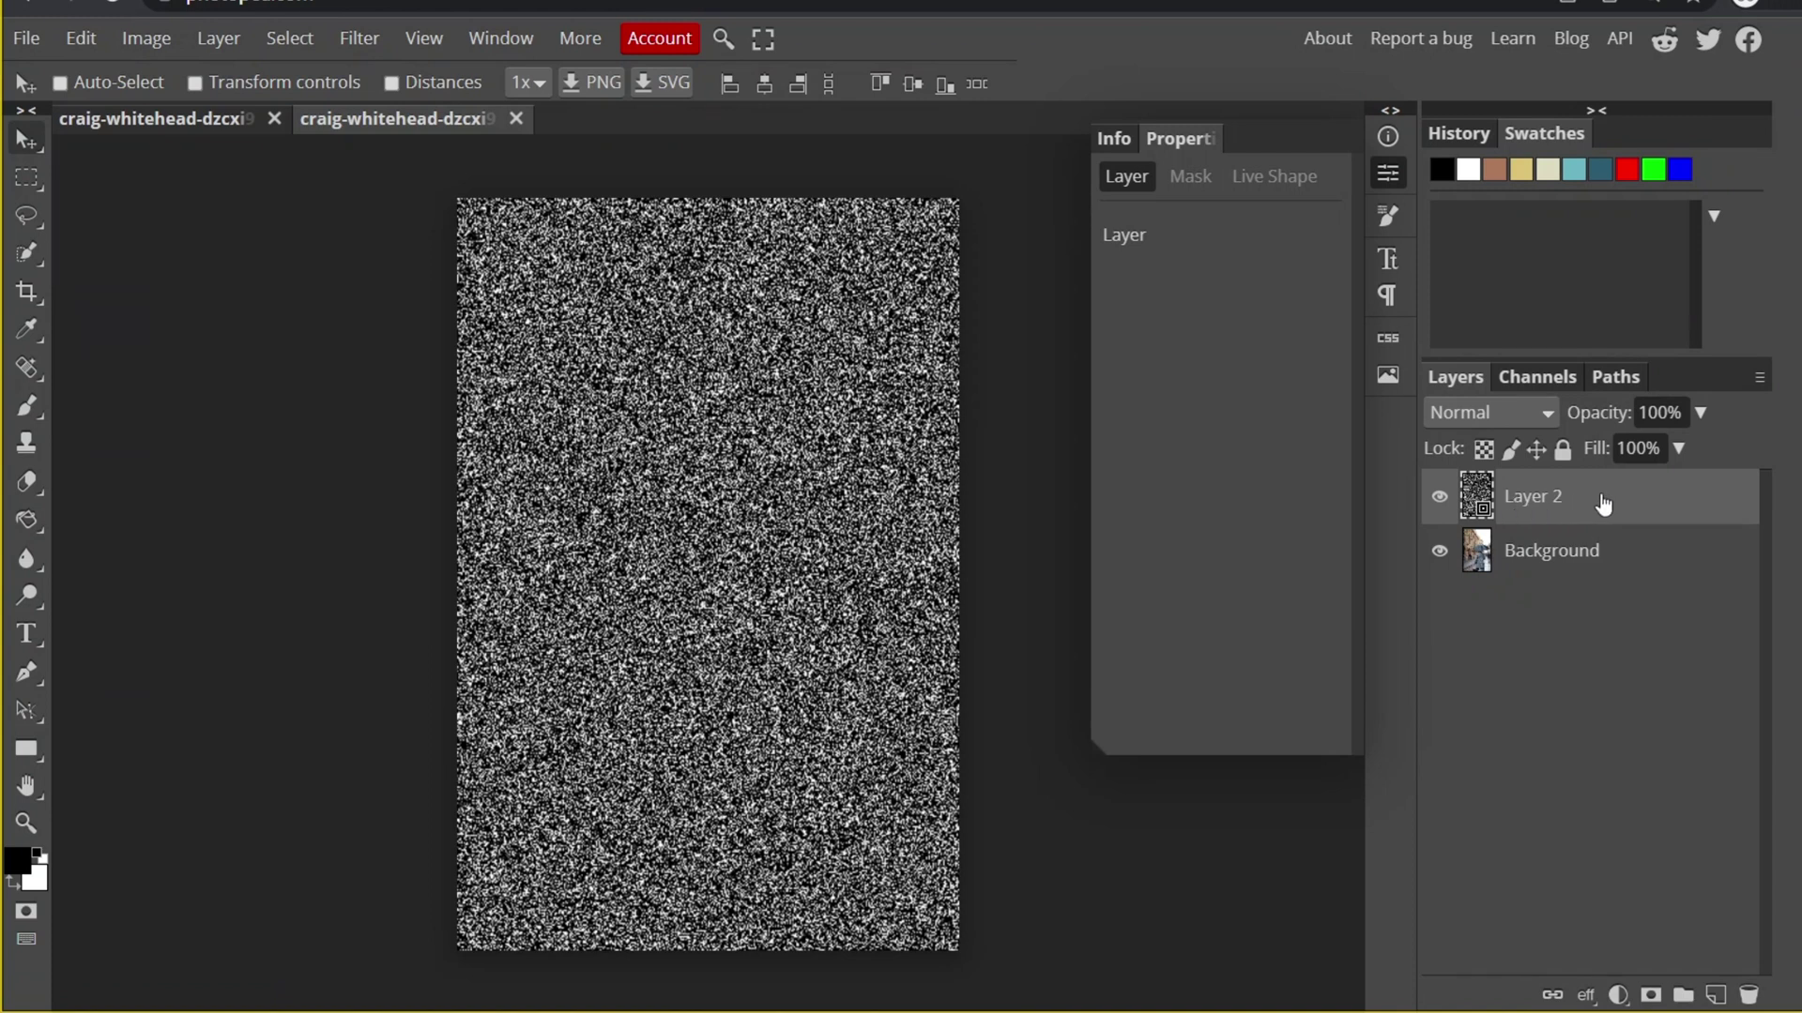
pyautogui.click(364, 42)
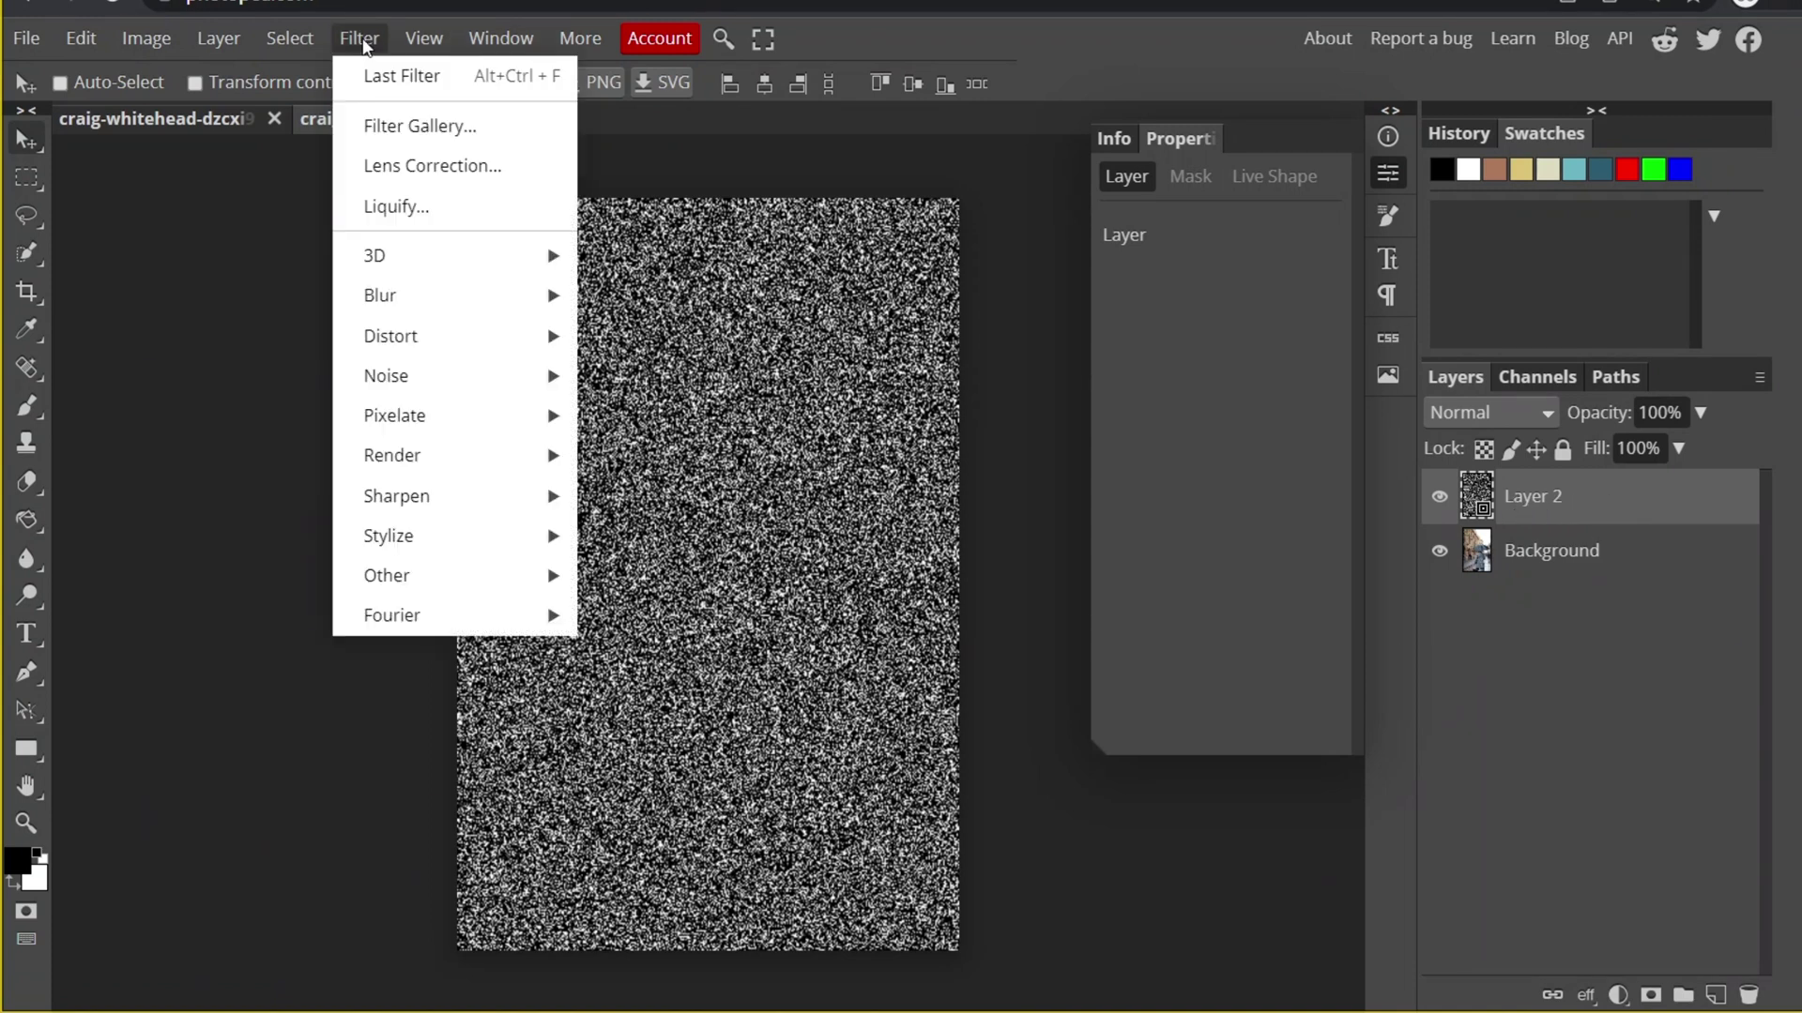
pyautogui.moveTo(488, 299)
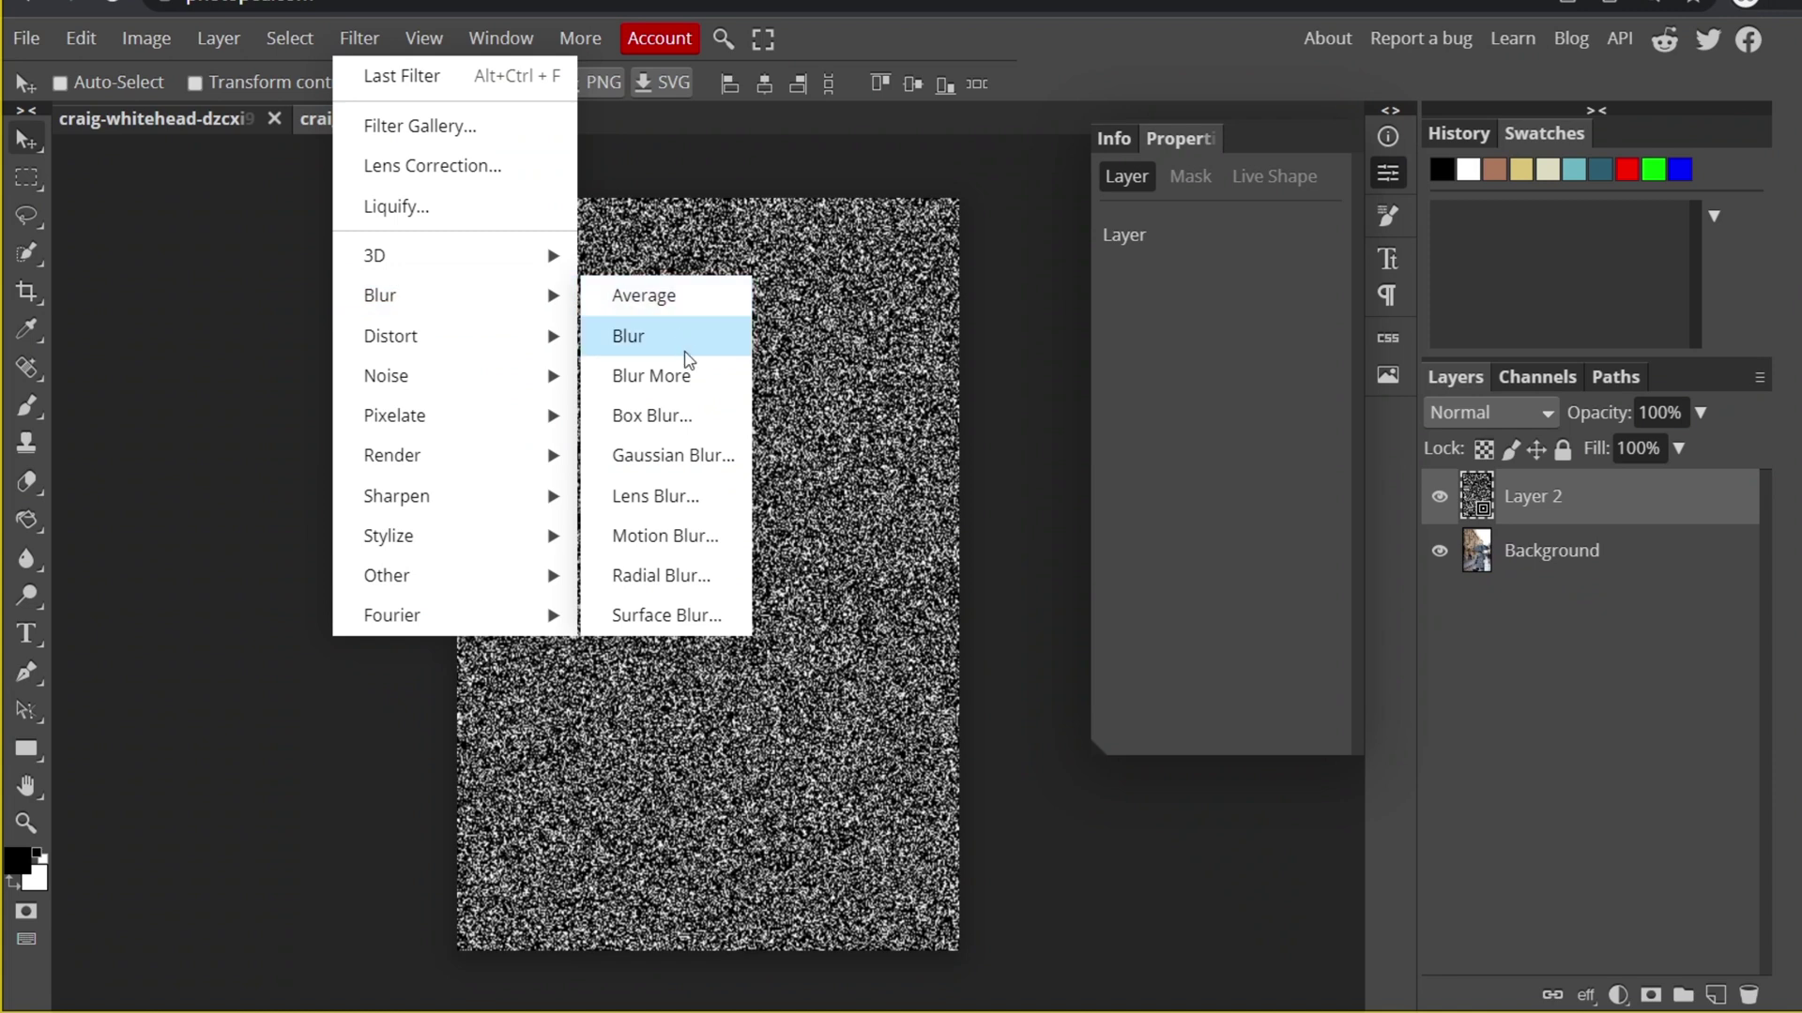
pyautogui.click(680, 534)
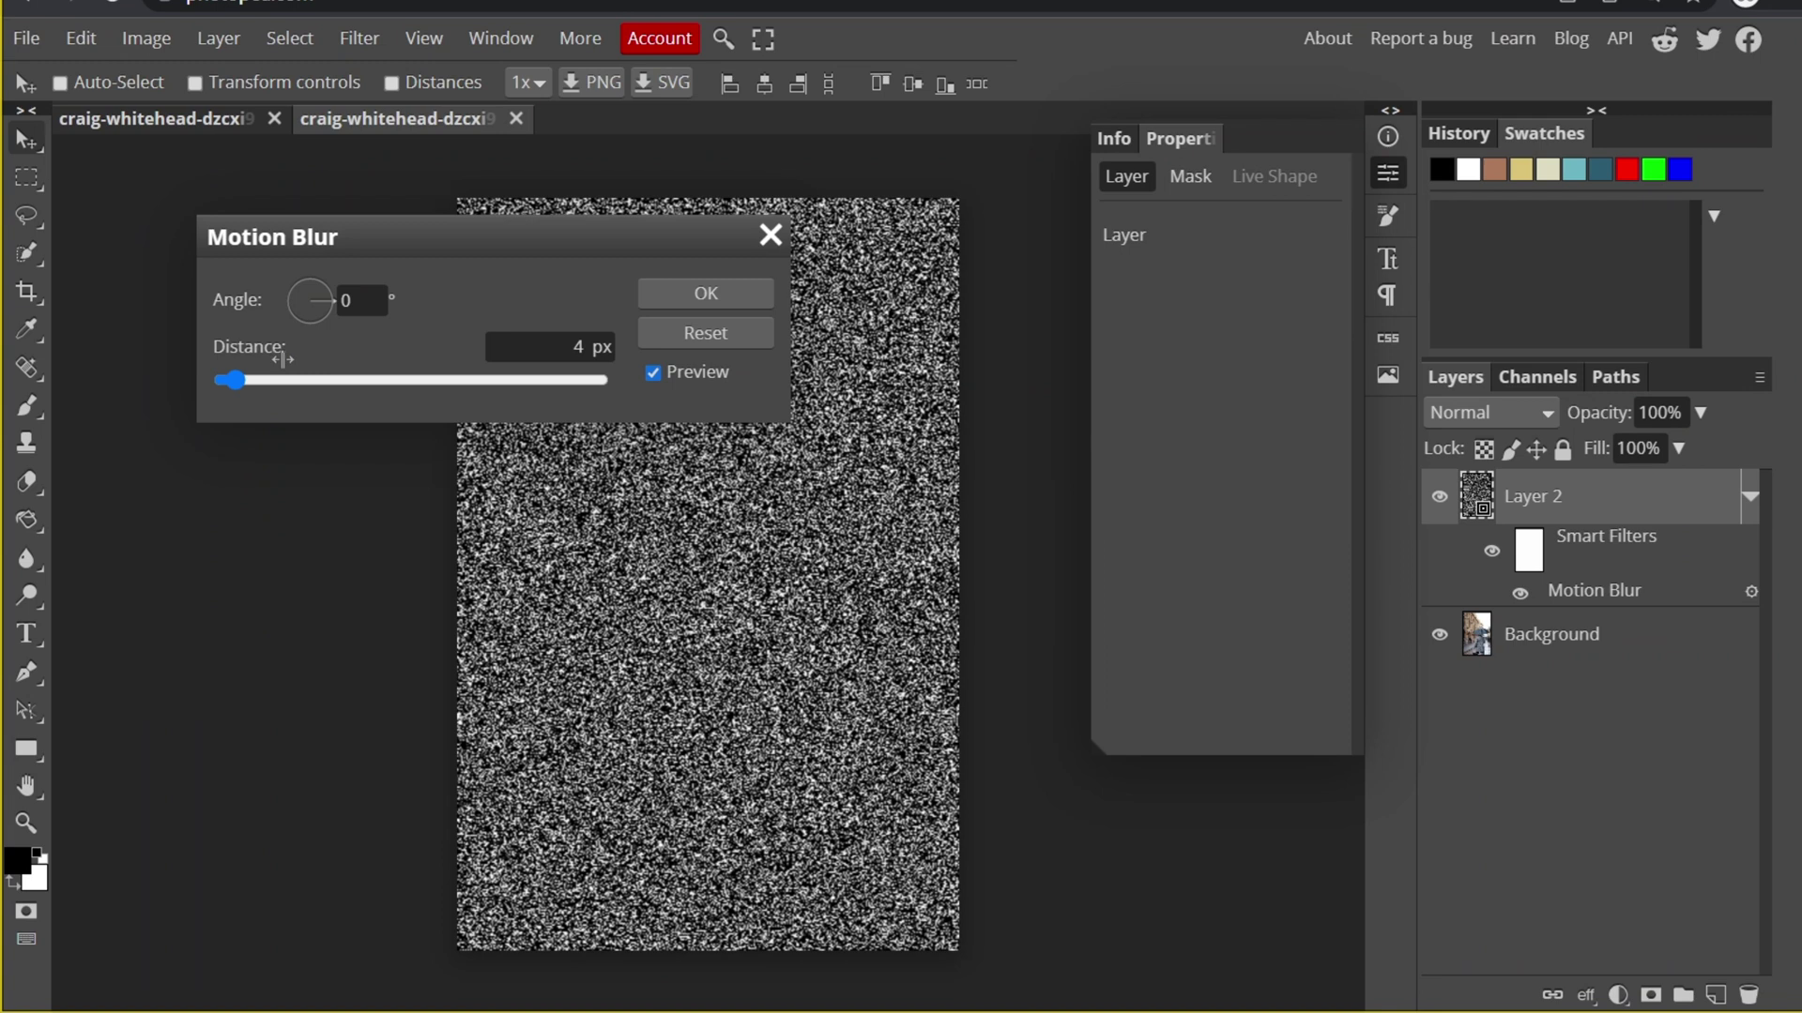
pyautogui.click(406, 381)
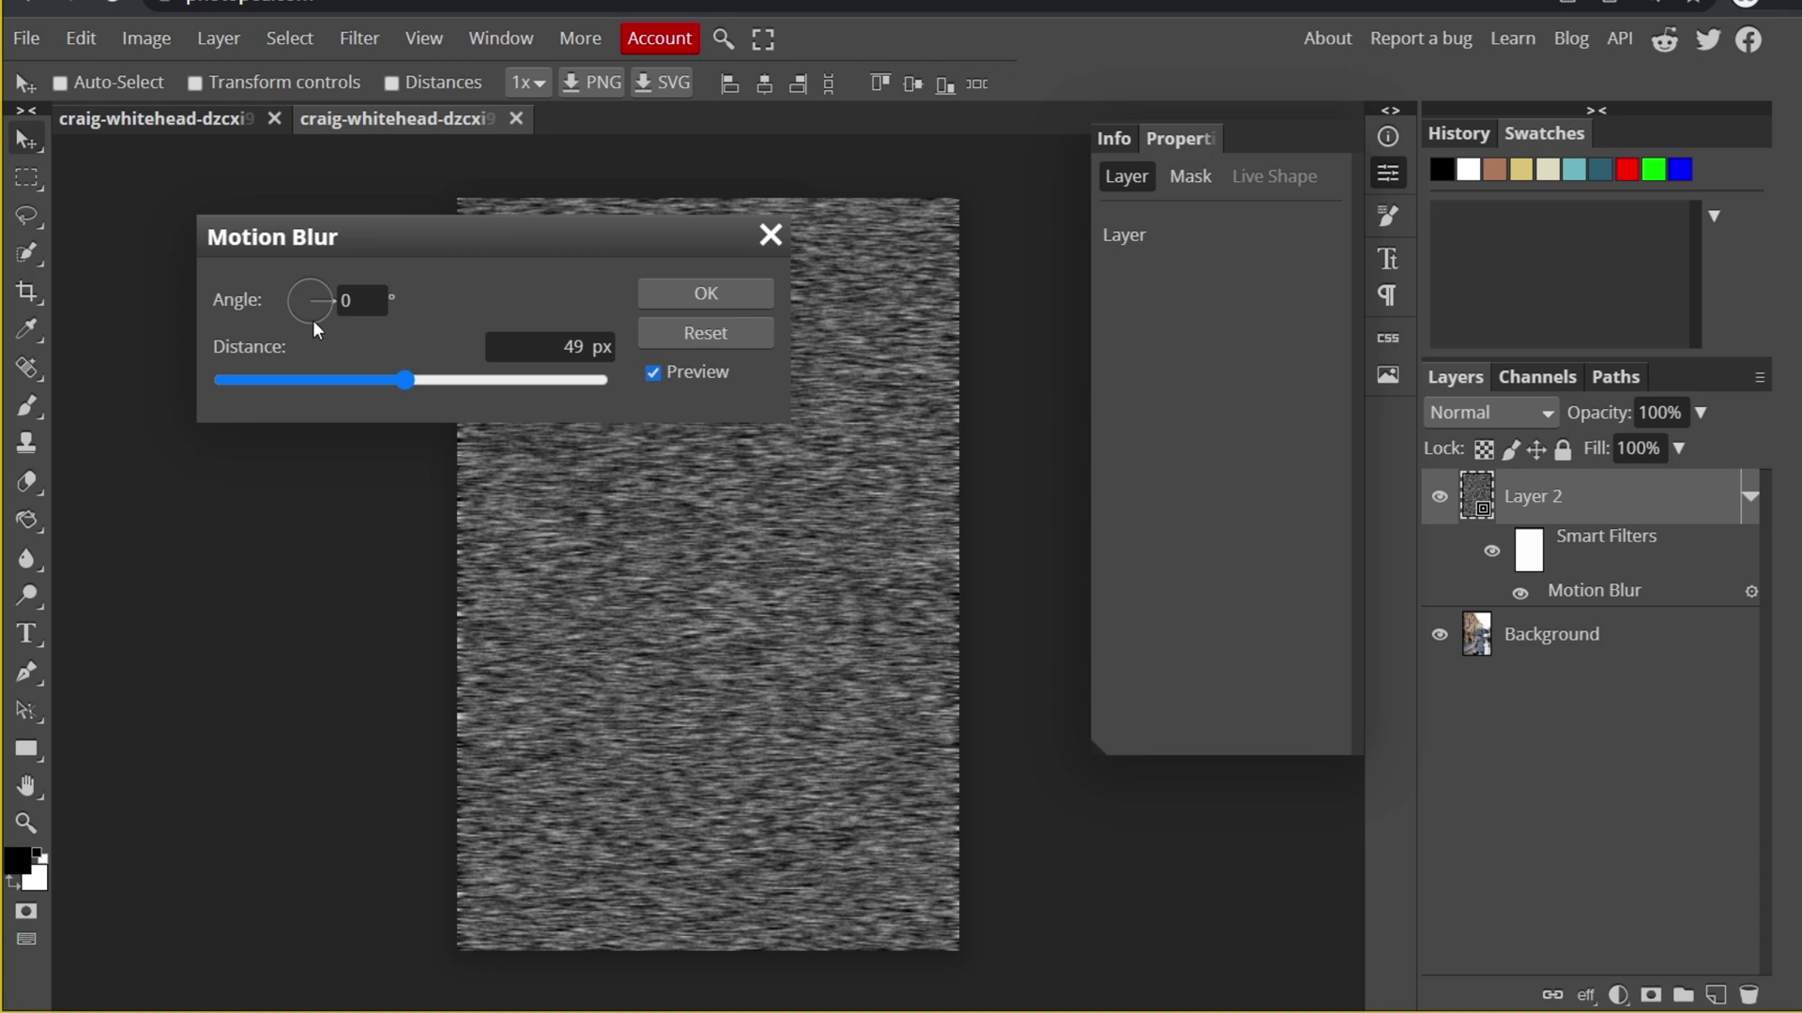
pyautogui.moveTo(329, 306); pyautogui.dragTo(636, 221)
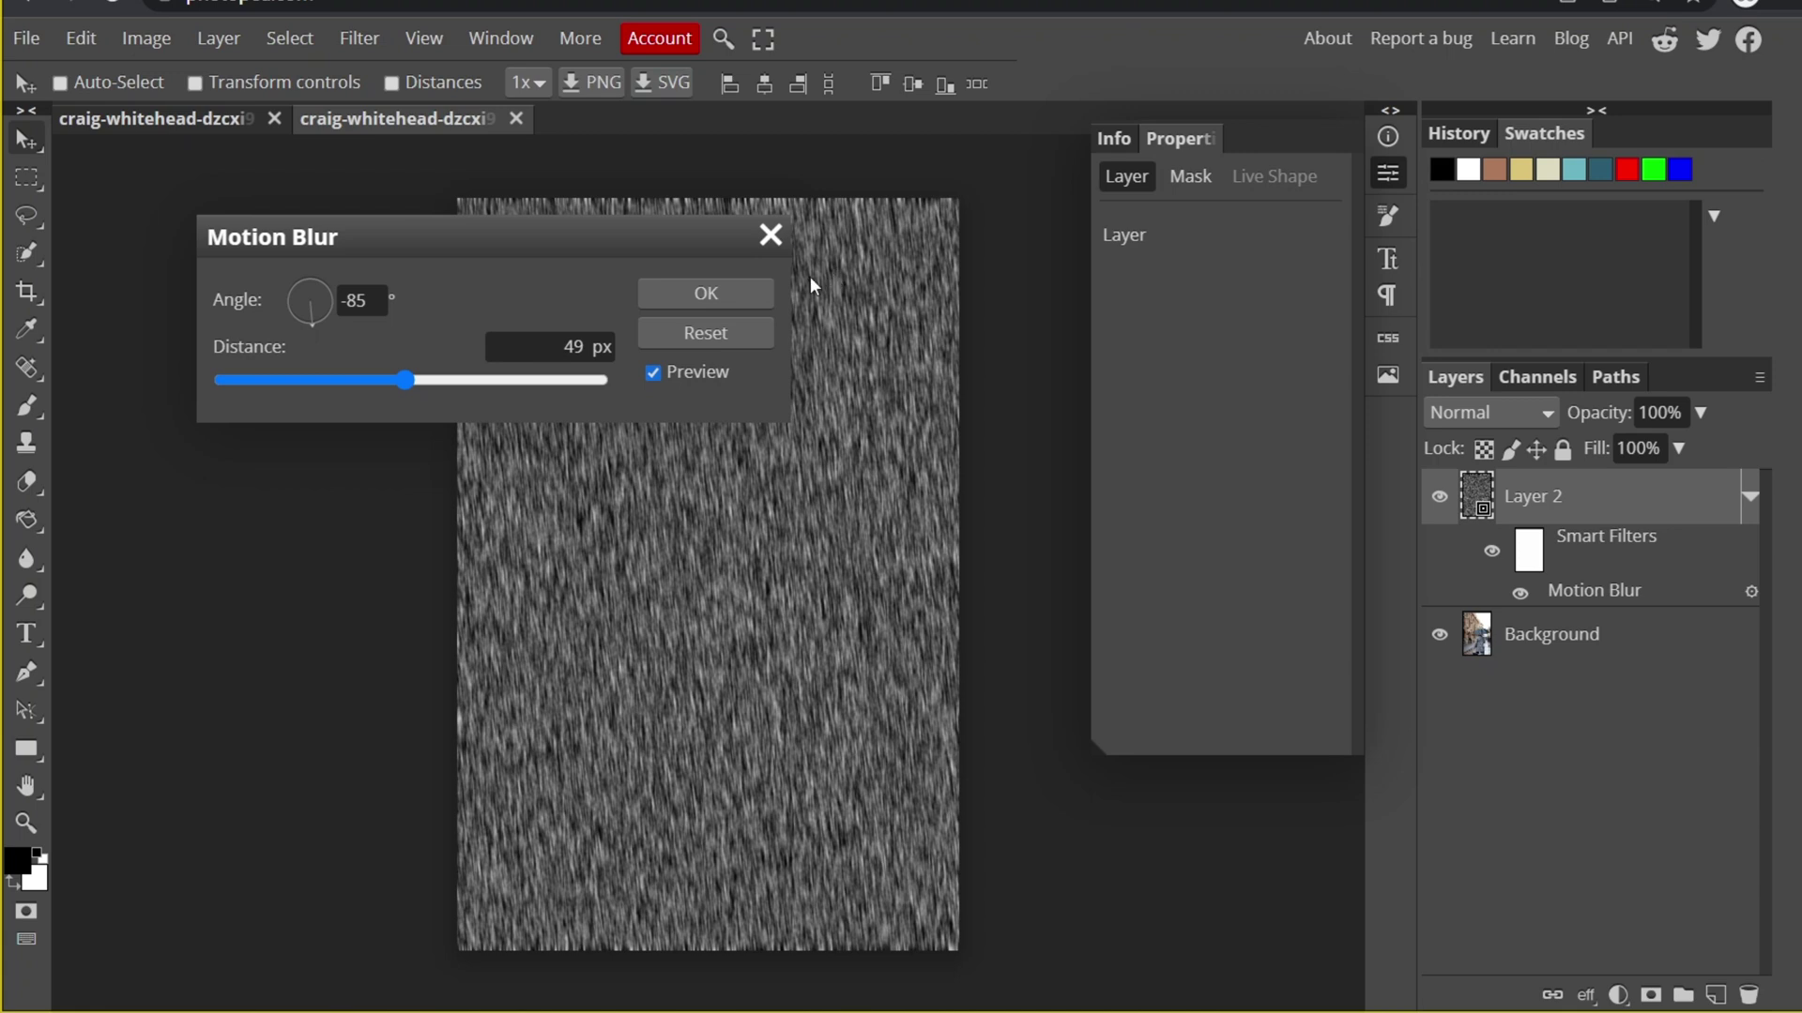
pyautogui.click(723, 284)
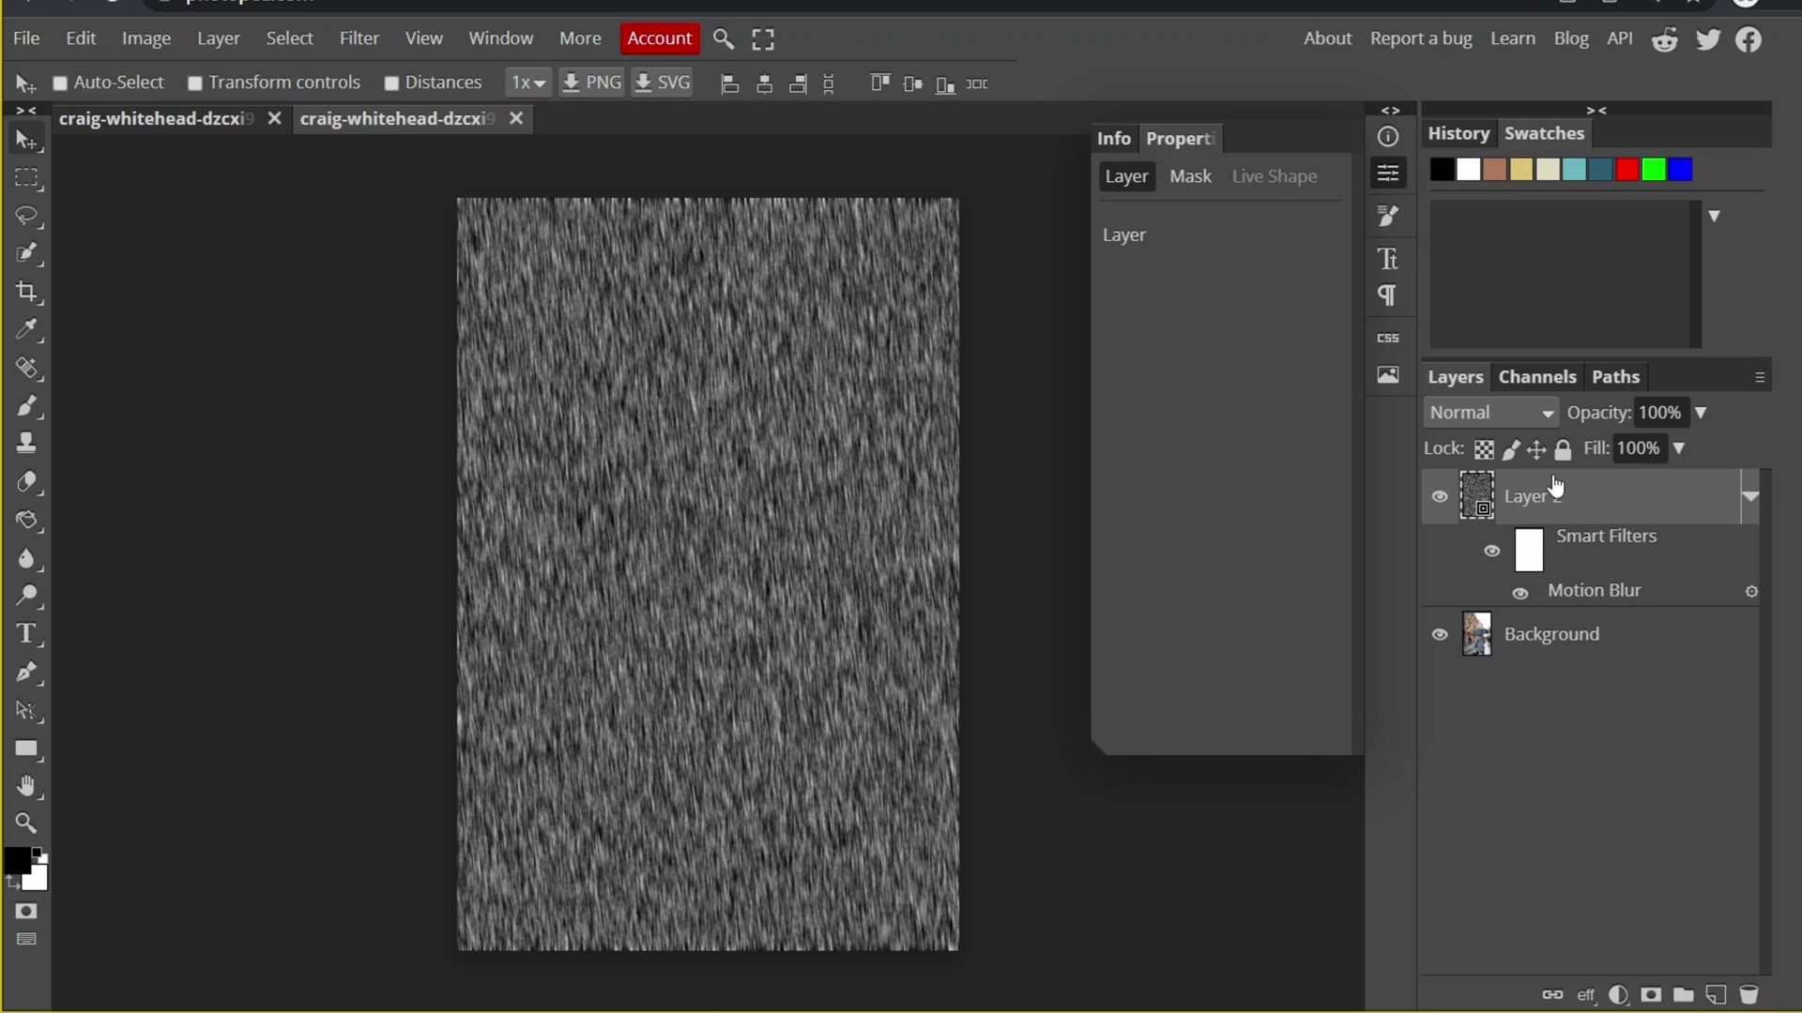
# Step: Set the blurred noise layer's blend mode to Screen and clip a new Levels adjustment layer to it
pyautogui.click(1537, 412)
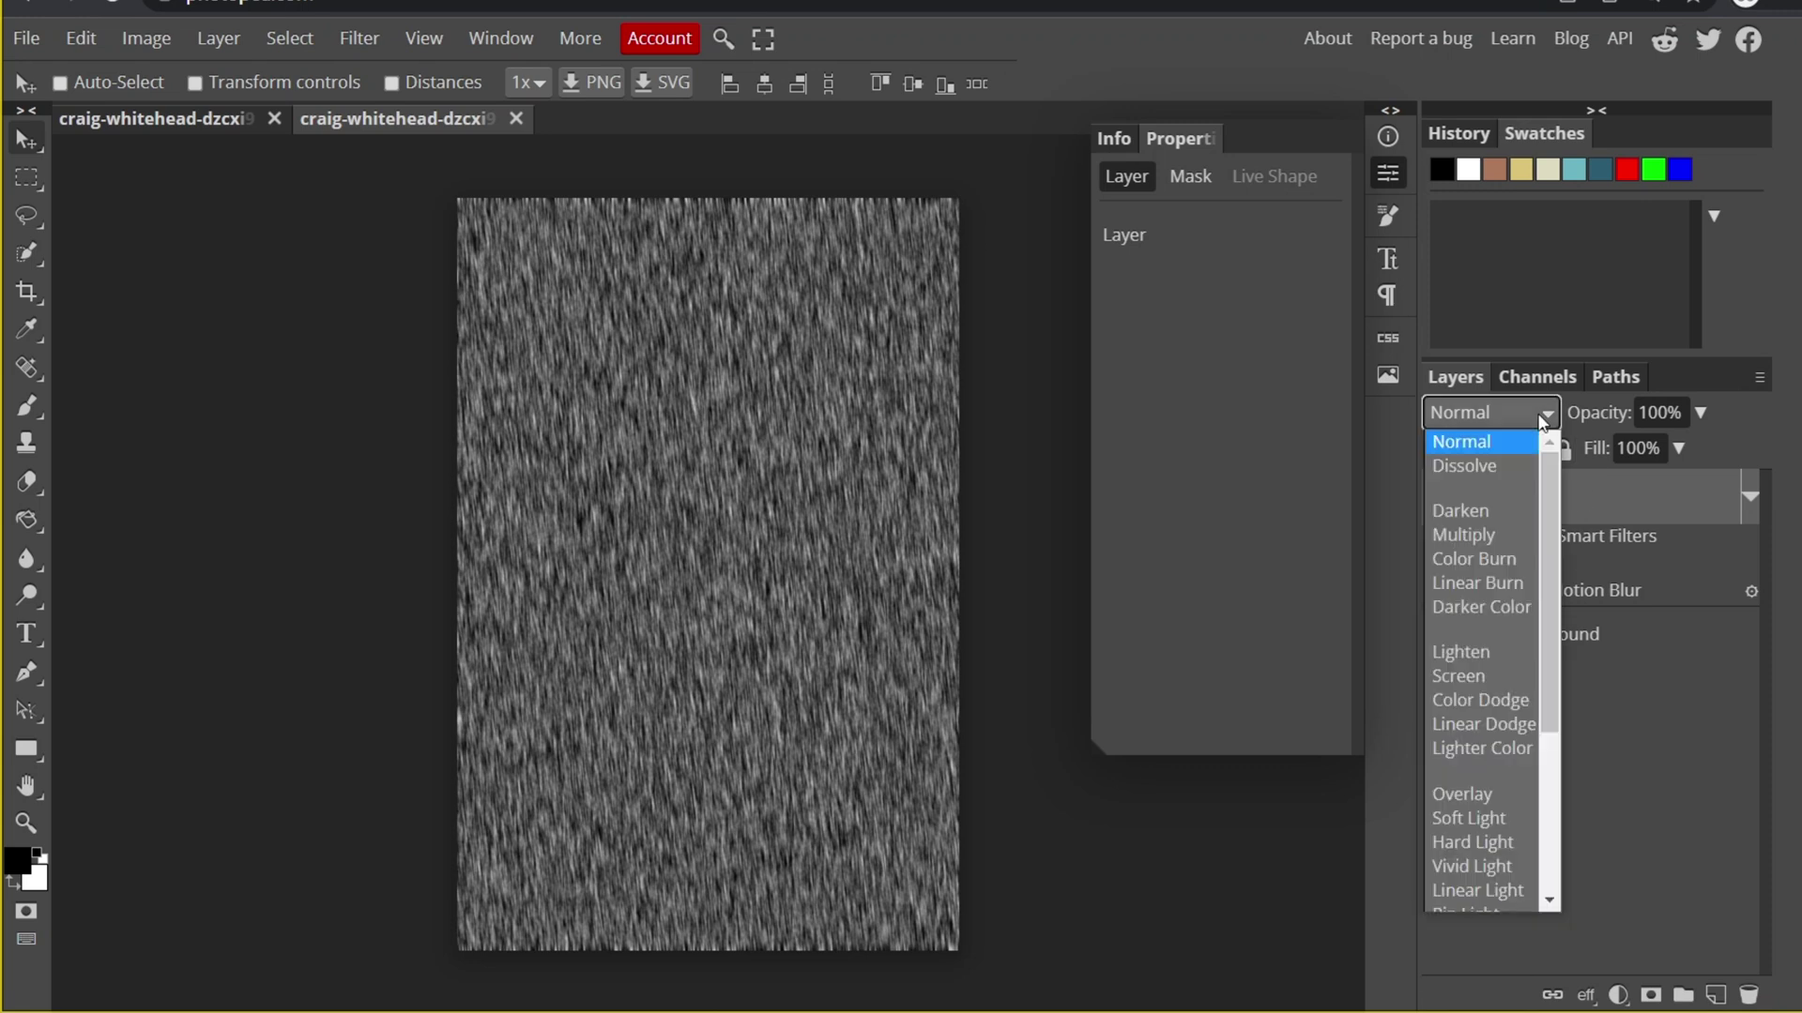
pyautogui.click(1475, 676)
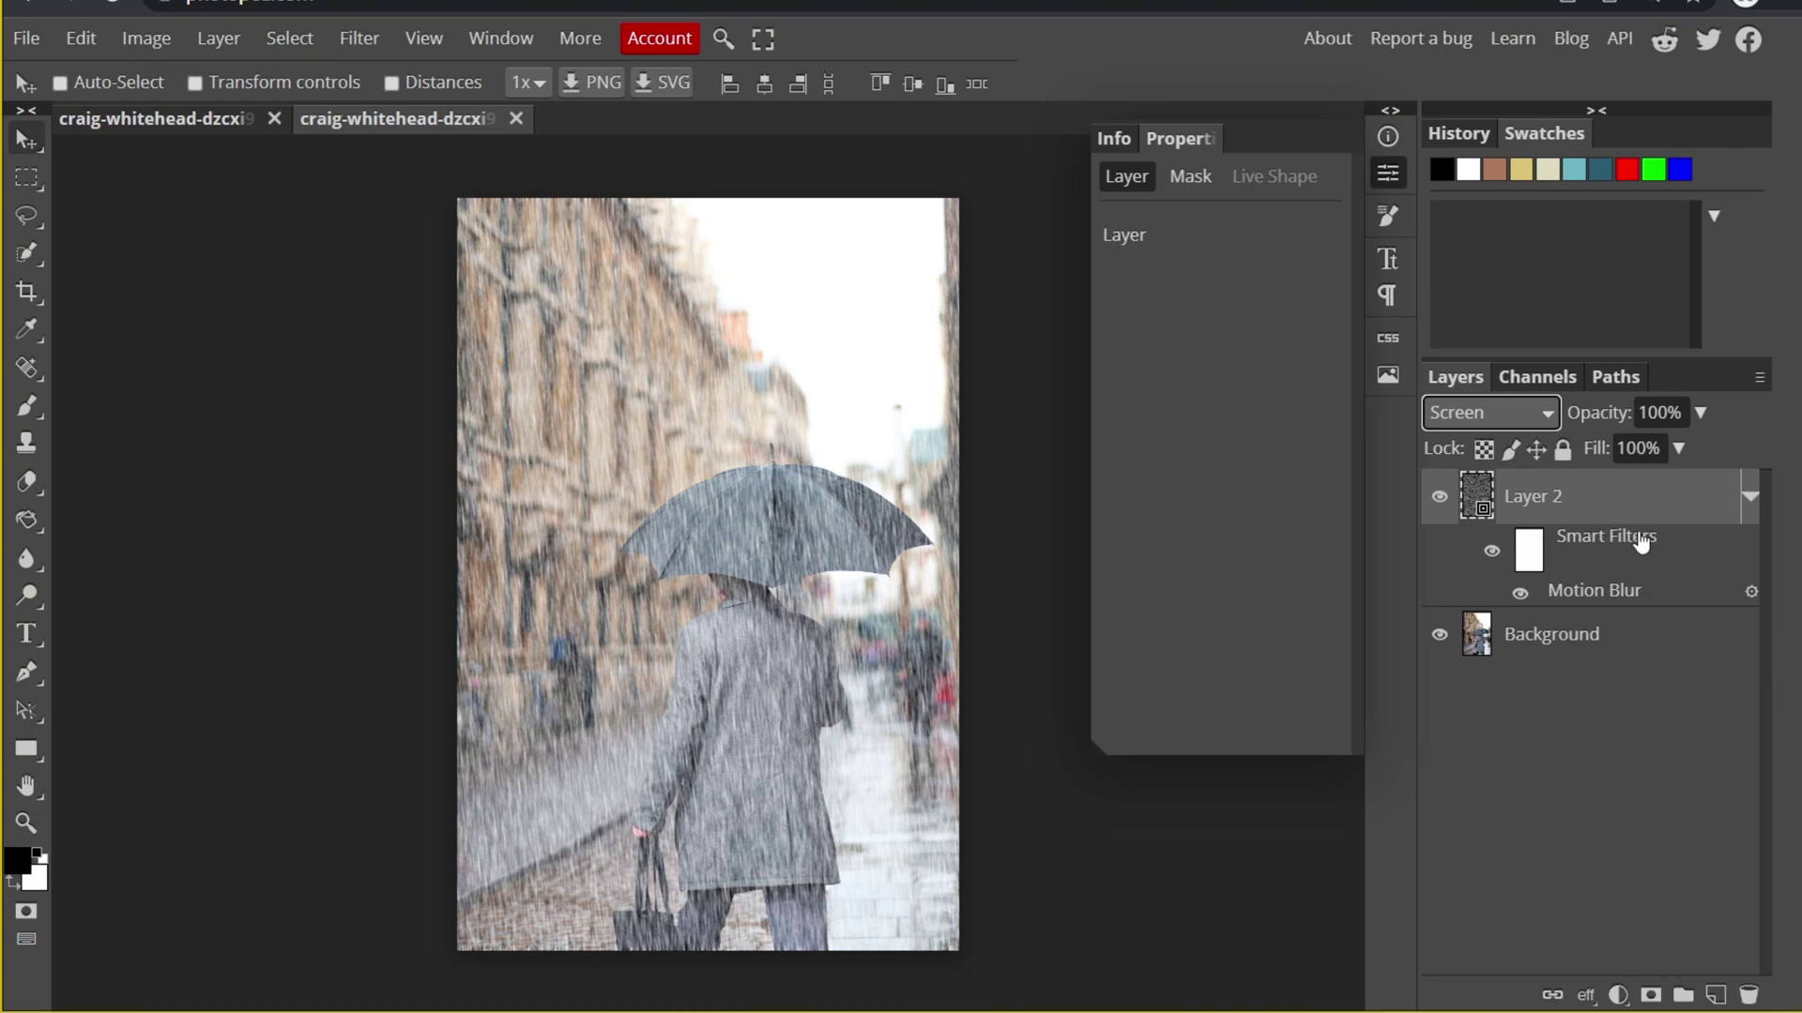
pyautogui.click(1618, 994)
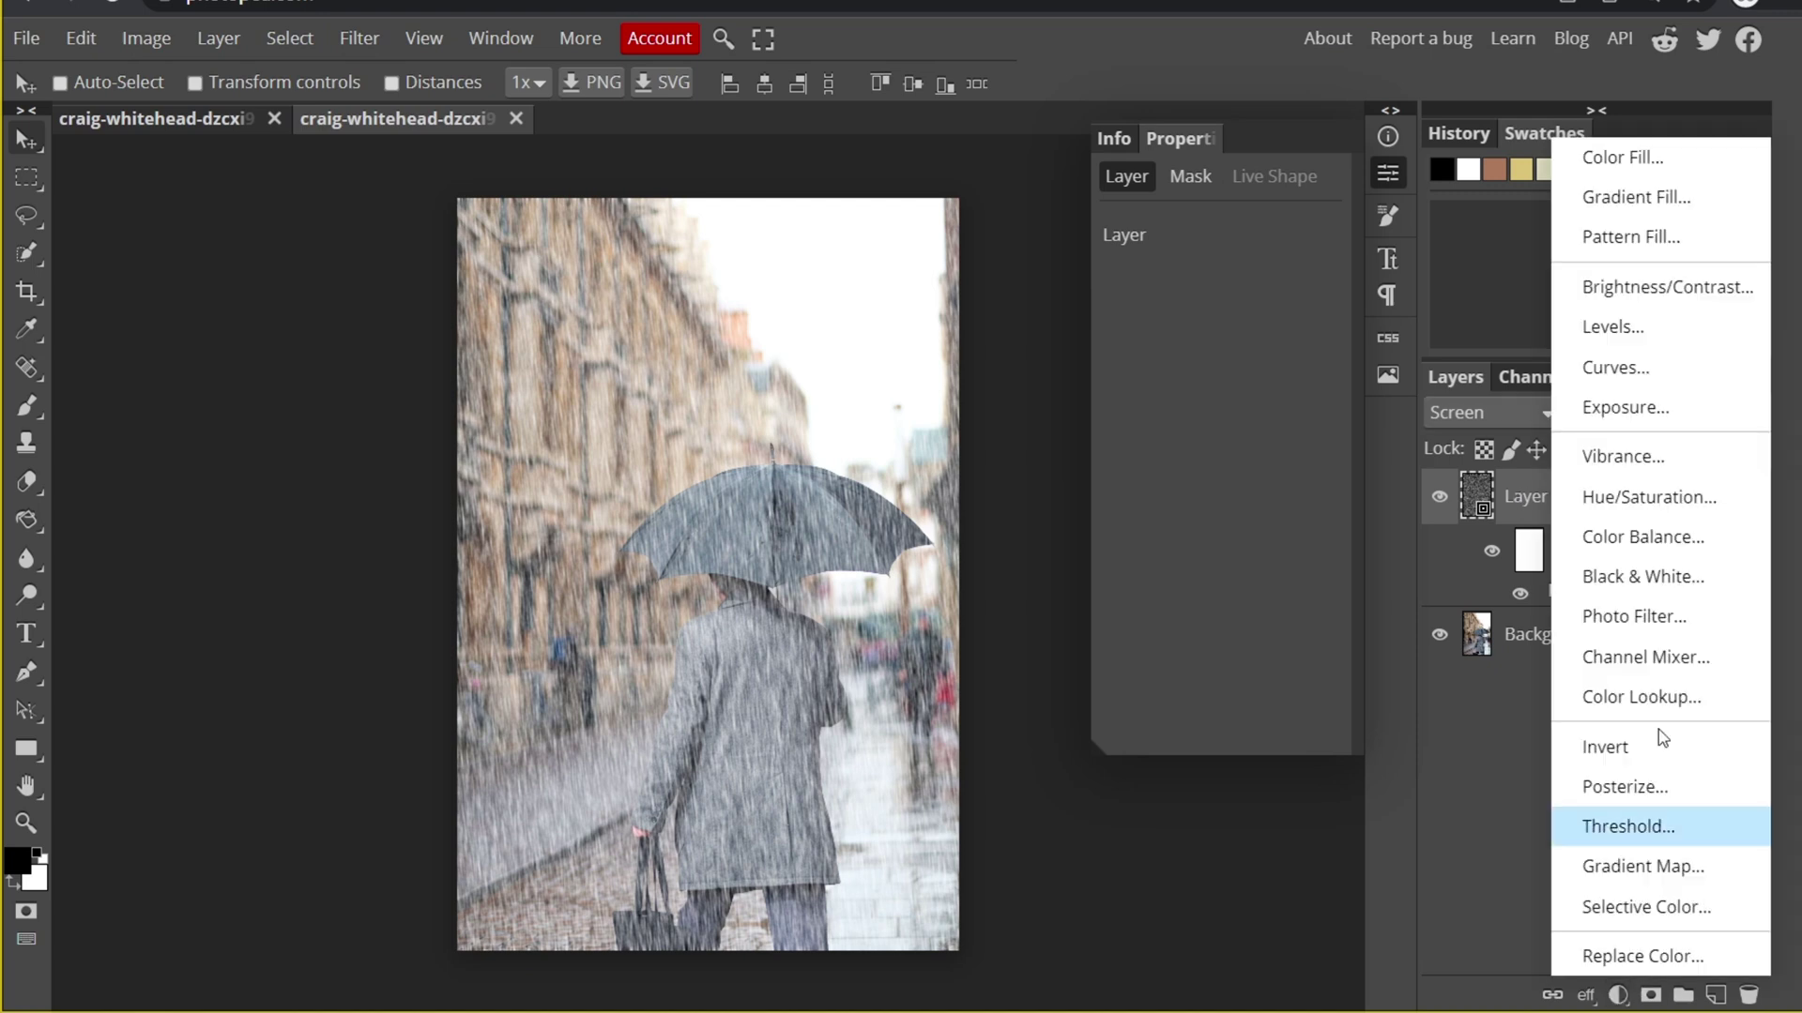
pyautogui.click(1612, 327)
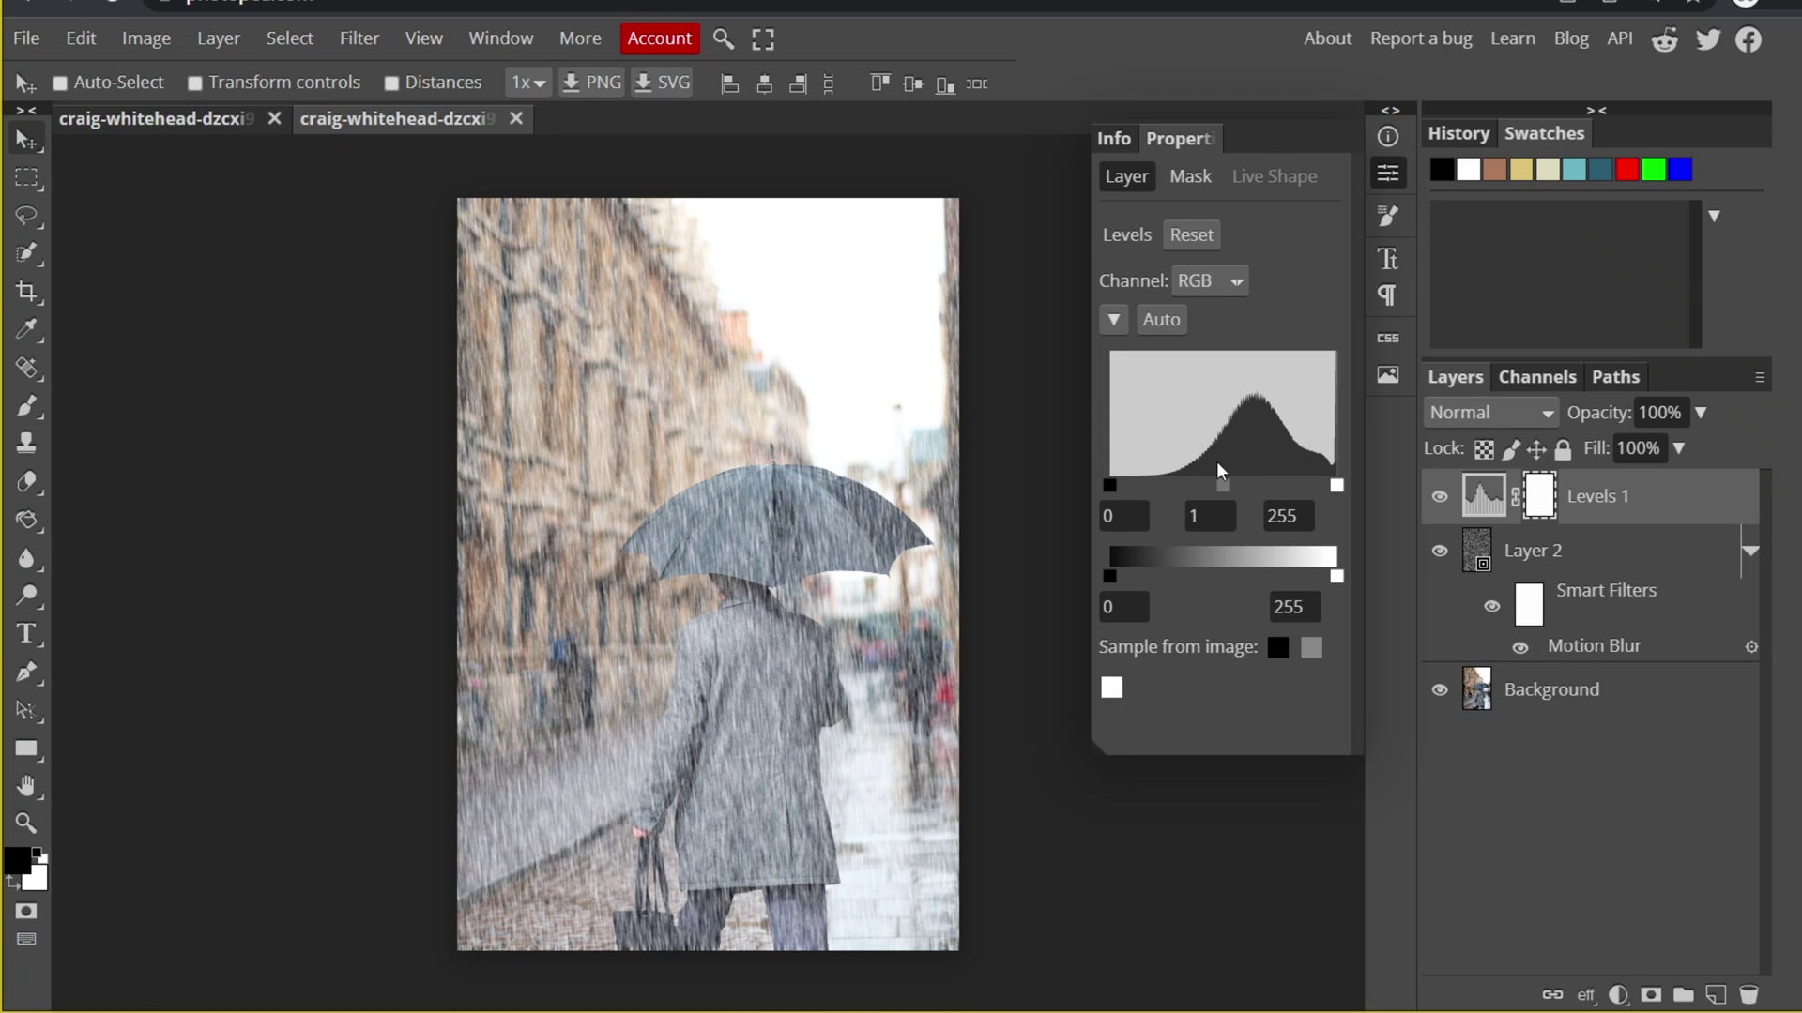
pyautogui.rightClick(1653, 493)
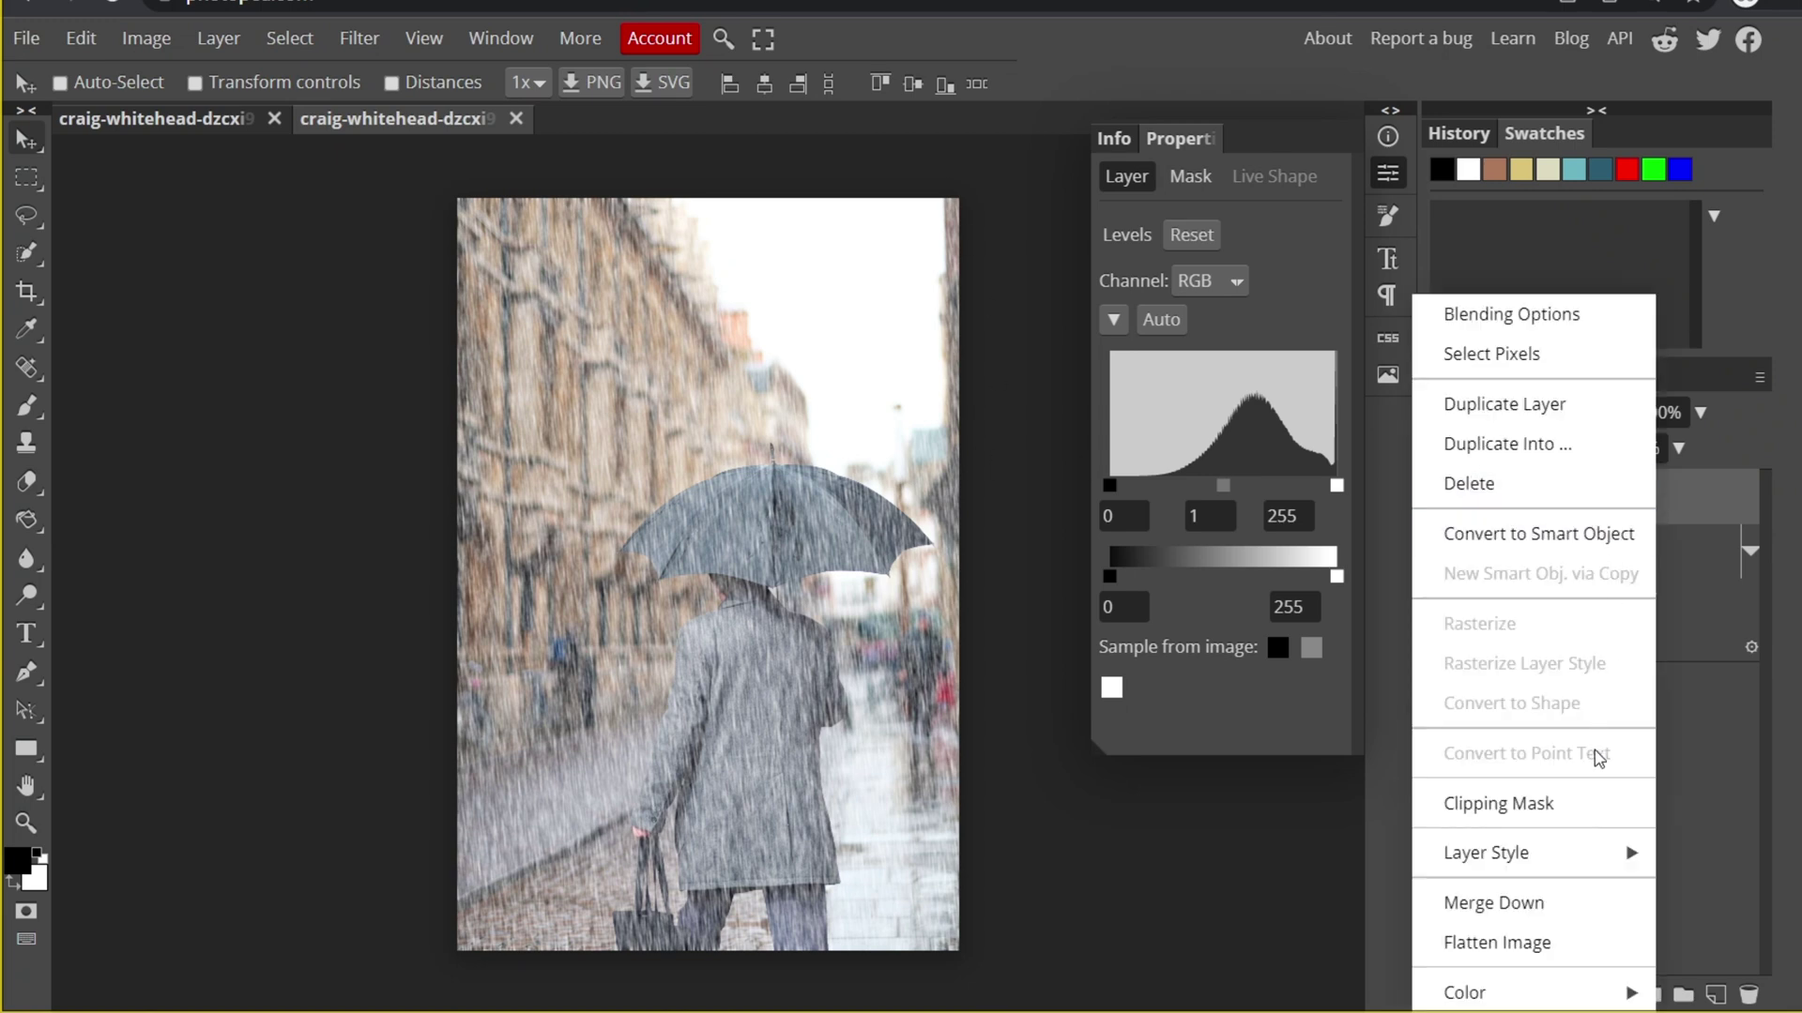
pyautogui.click(1529, 809)
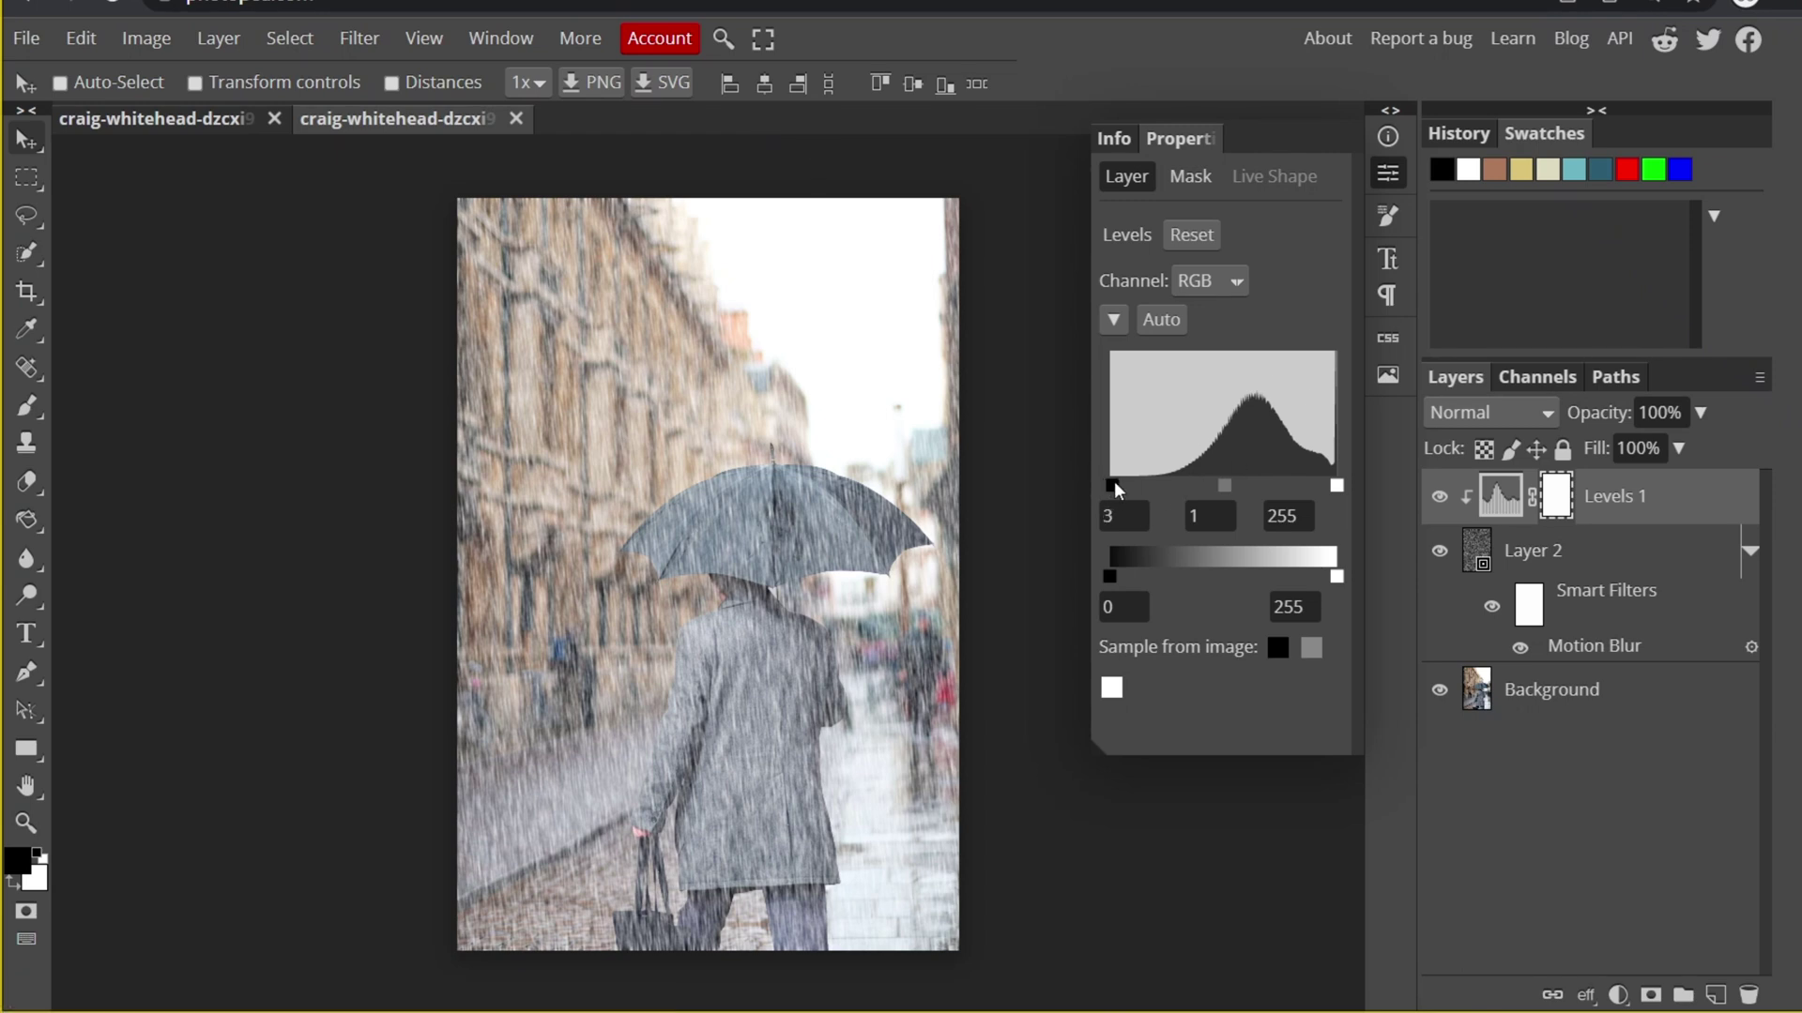
# Step: Raise the clipped Levels adjustment's black input level to 91 to thin out the rain streaks
pyautogui.moveTo(1123, 481); pyautogui.dragTo(1151, 483)
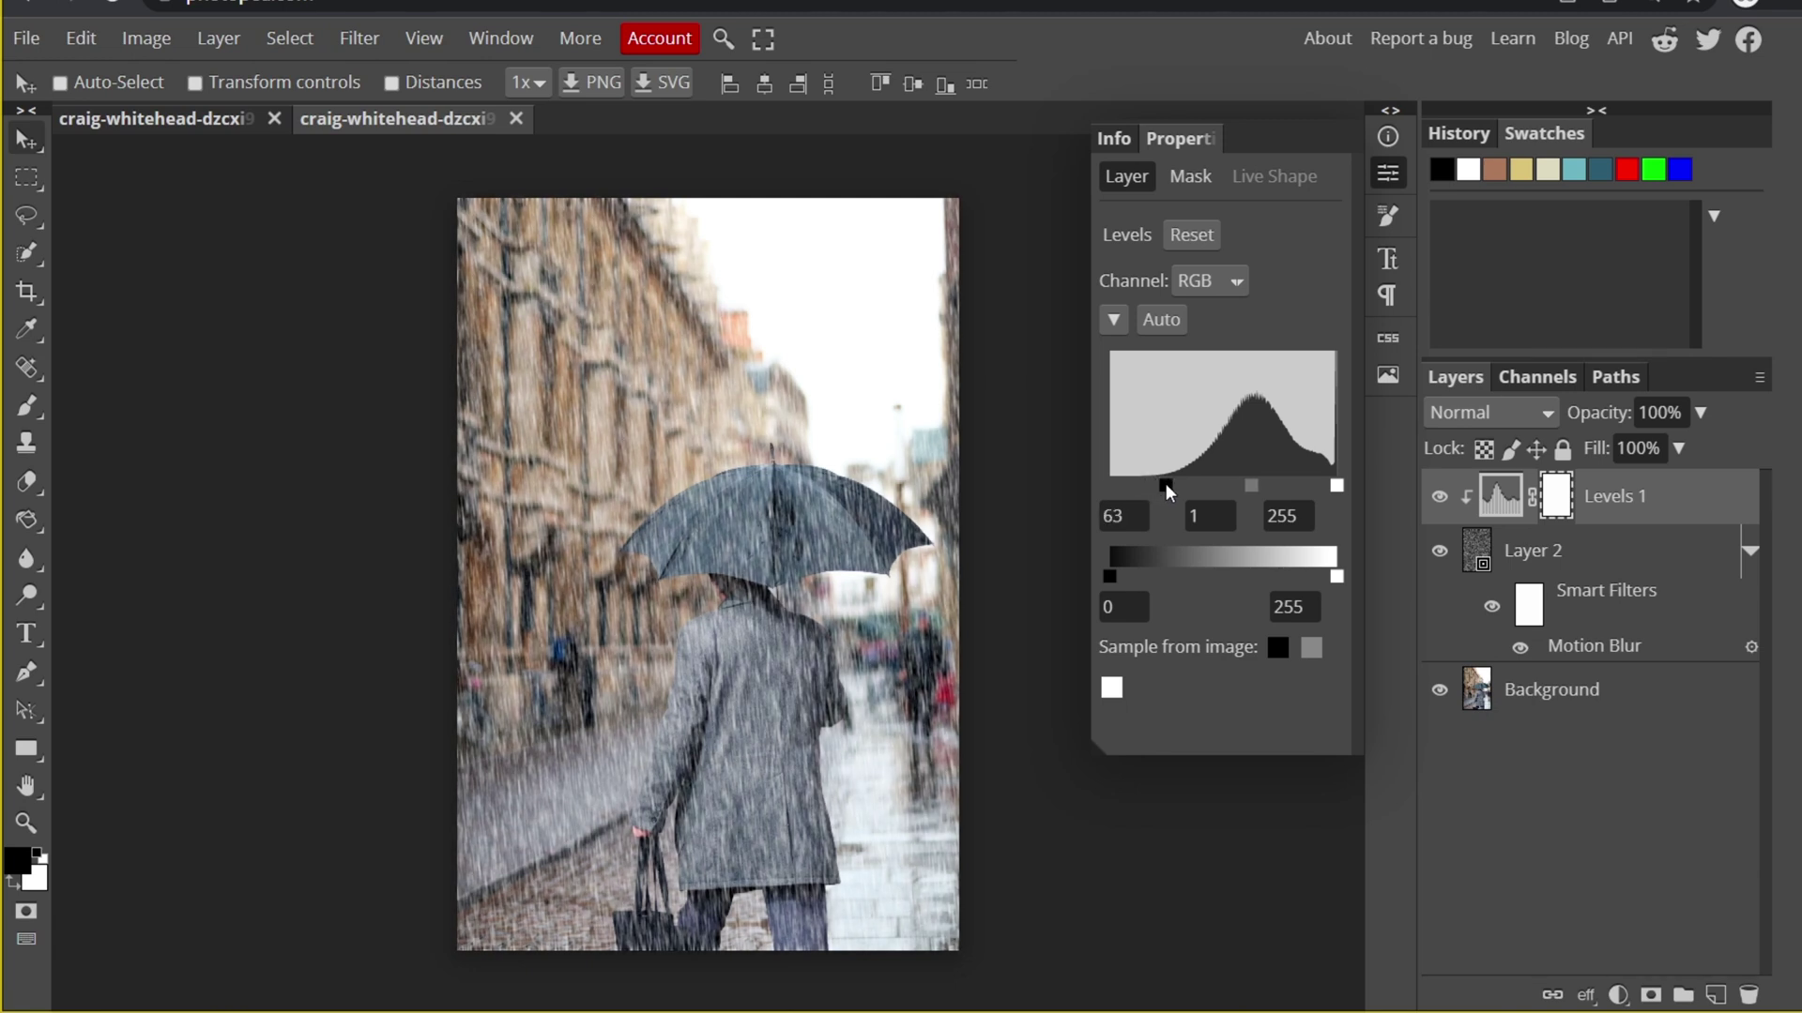
pyautogui.moveTo(1173, 485); pyautogui.dragTo(1178, 486)
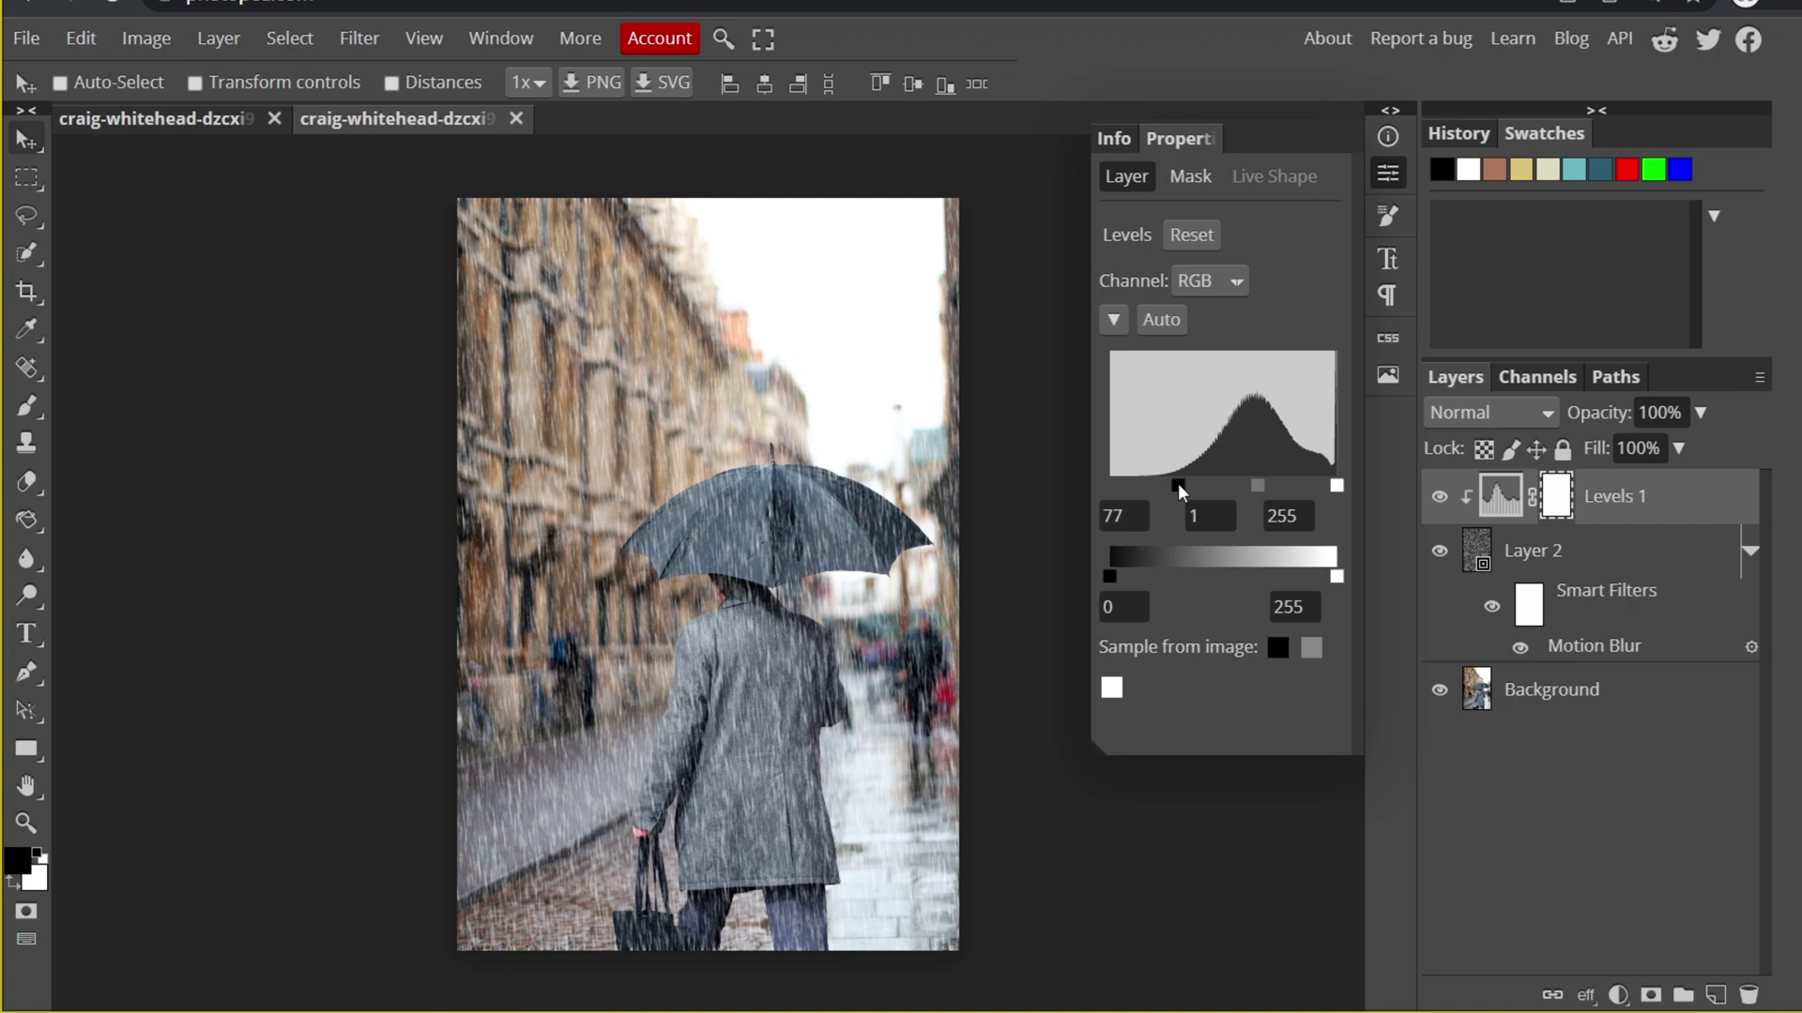
pyautogui.moveTo(1179, 482); pyautogui.dragTo(1190, 482)
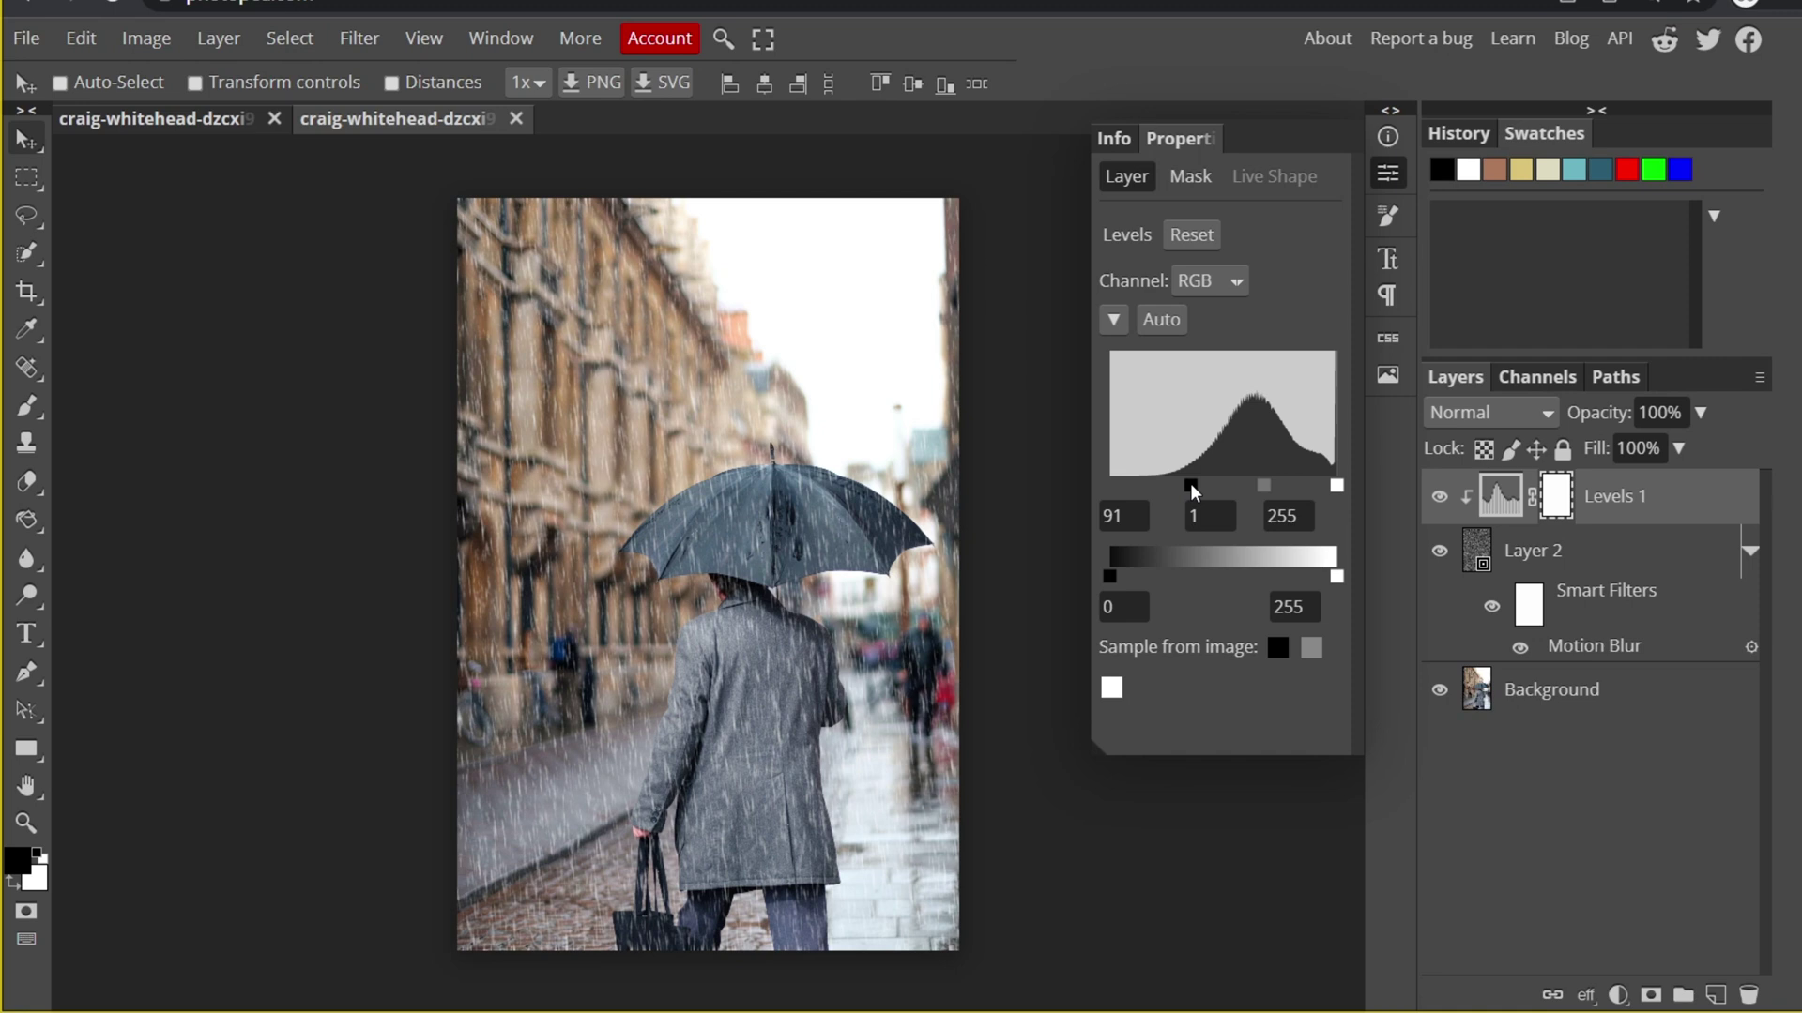
# Step: Set the Levels black input to 83 and rename the motion-blurred Layer 2 as "noise"
pyautogui.moveTo(1190, 483)
pyautogui.mouseDown()
pyautogui.moveTo(1162, 487)
pyautogui.moveTo(1183, 488)
pyautogui.mouseUp()
pyautogui.click(1539, 557)
pyautogui.doubleClick(1545, 556)
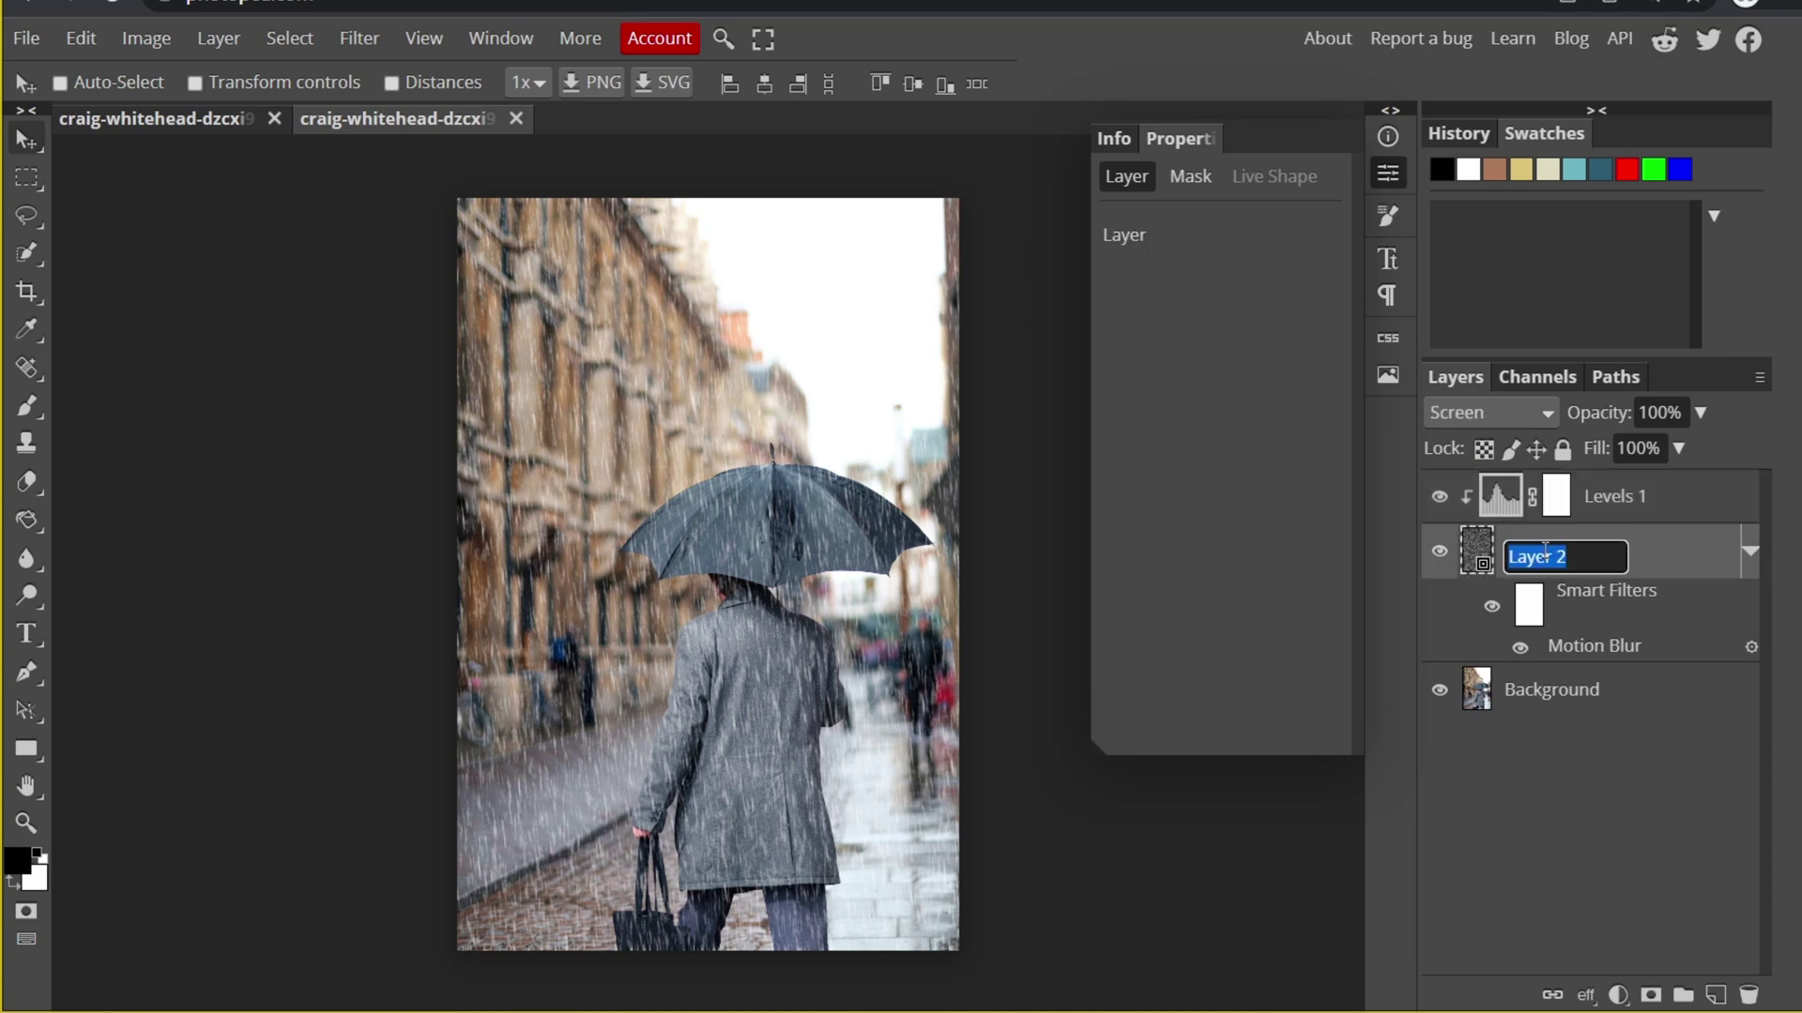
pyautogui.write('noise')
pyautogui.press('Return')
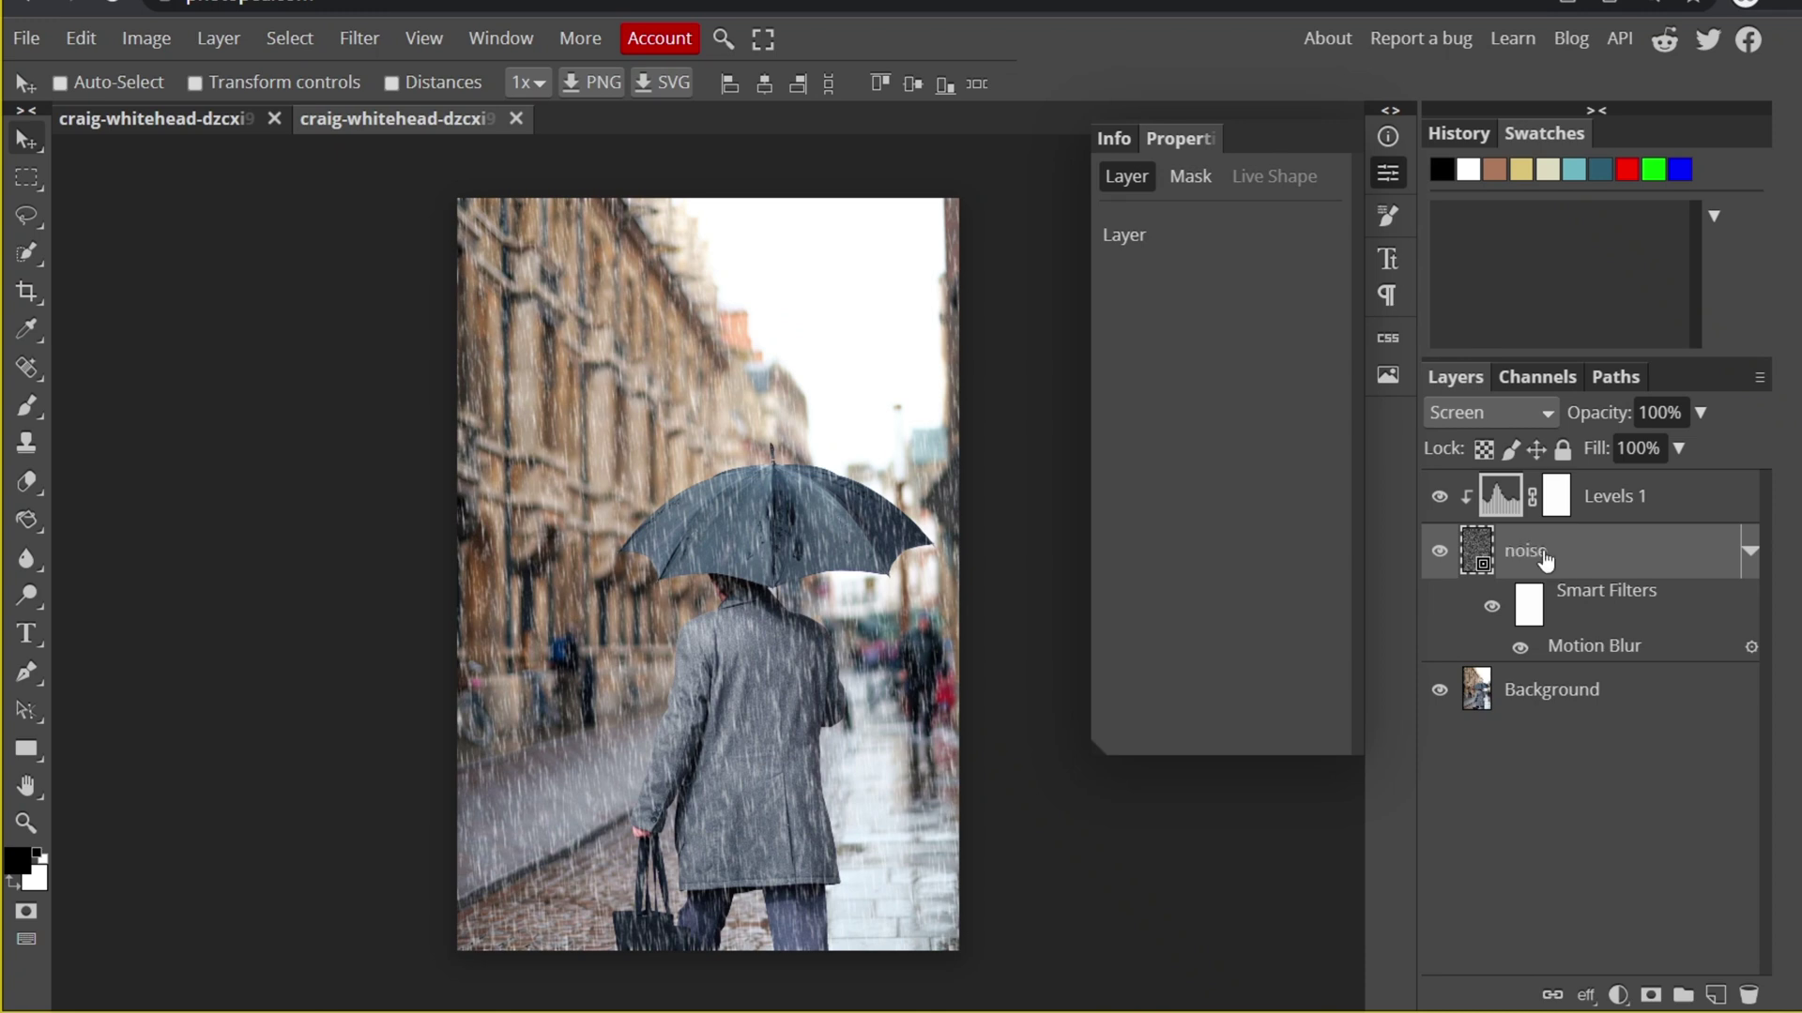
# Step: Group the noise layer with its clipped Levels adjustment and name the group "rain 1"
pyautogui.click(1676, 518)
pyautogui.click(1609, 561)
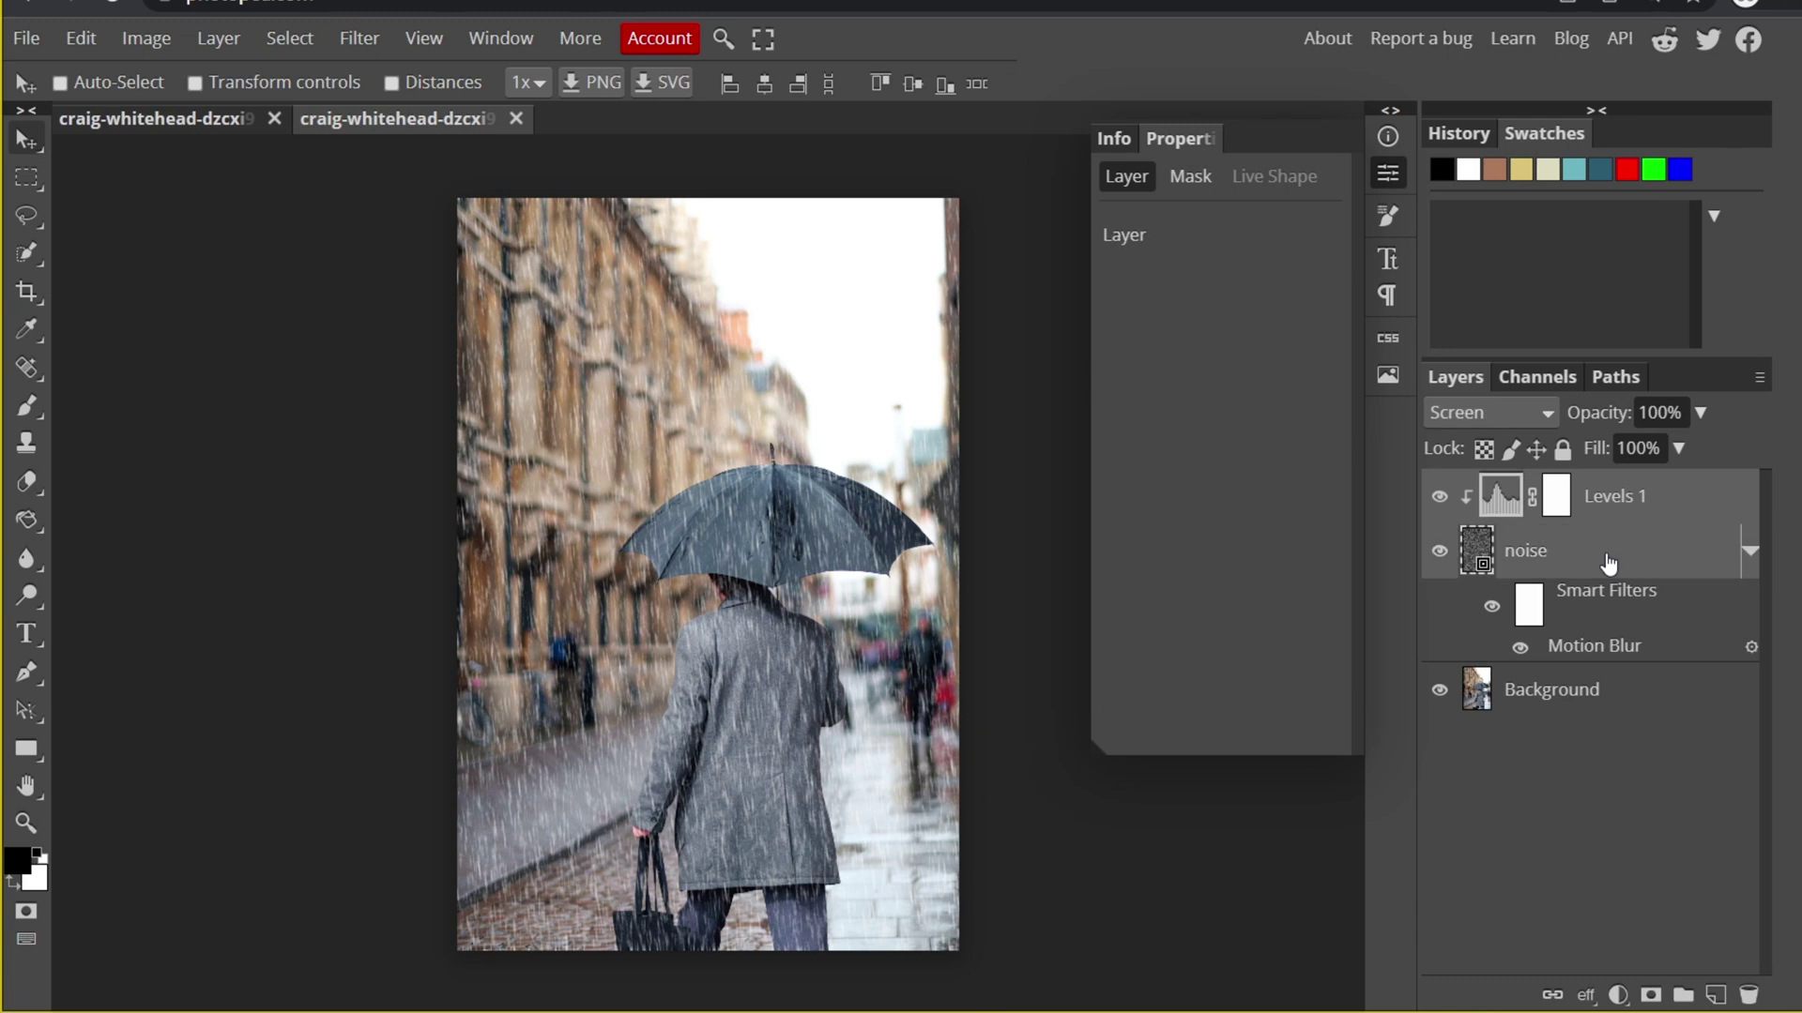
pyautogui.rightClick(1608, 561)
pyautogui.click(1676, 561)
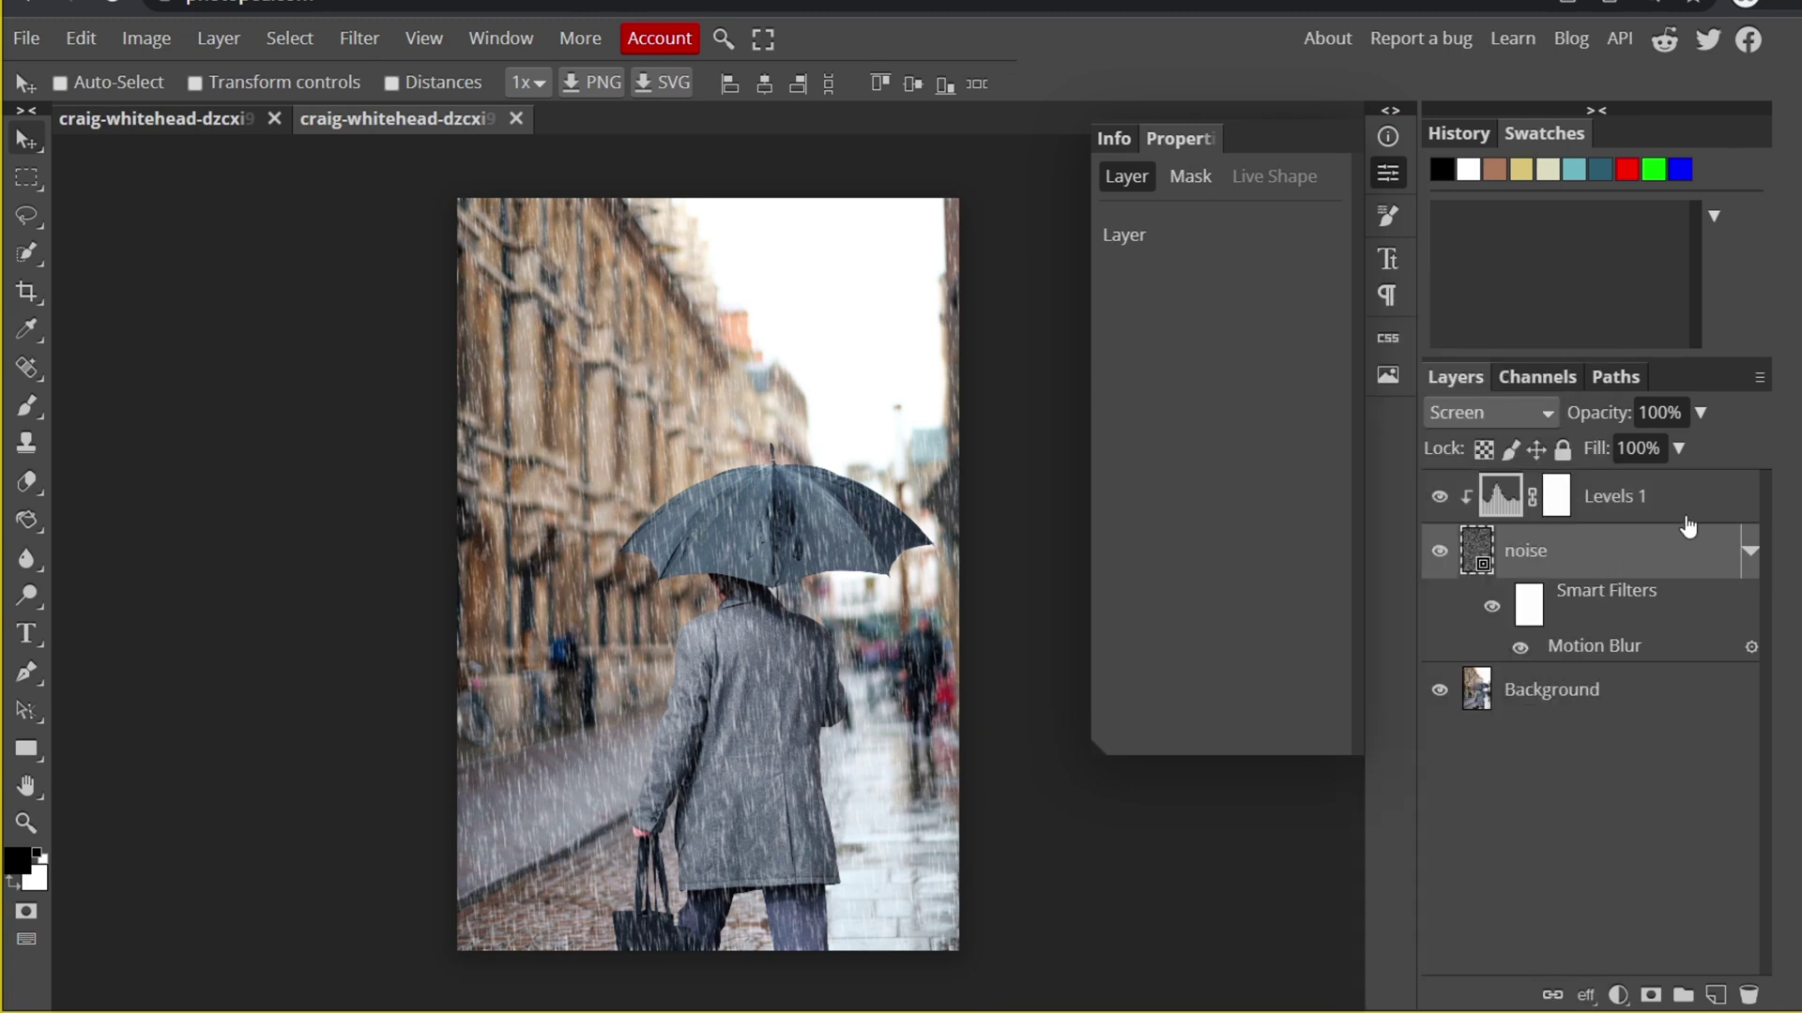
pyautogui.keyDown('shift'); pyautogui.click(1688, 519); pyautogui.keyUp('shift')
pyautogui.press('ctrl')
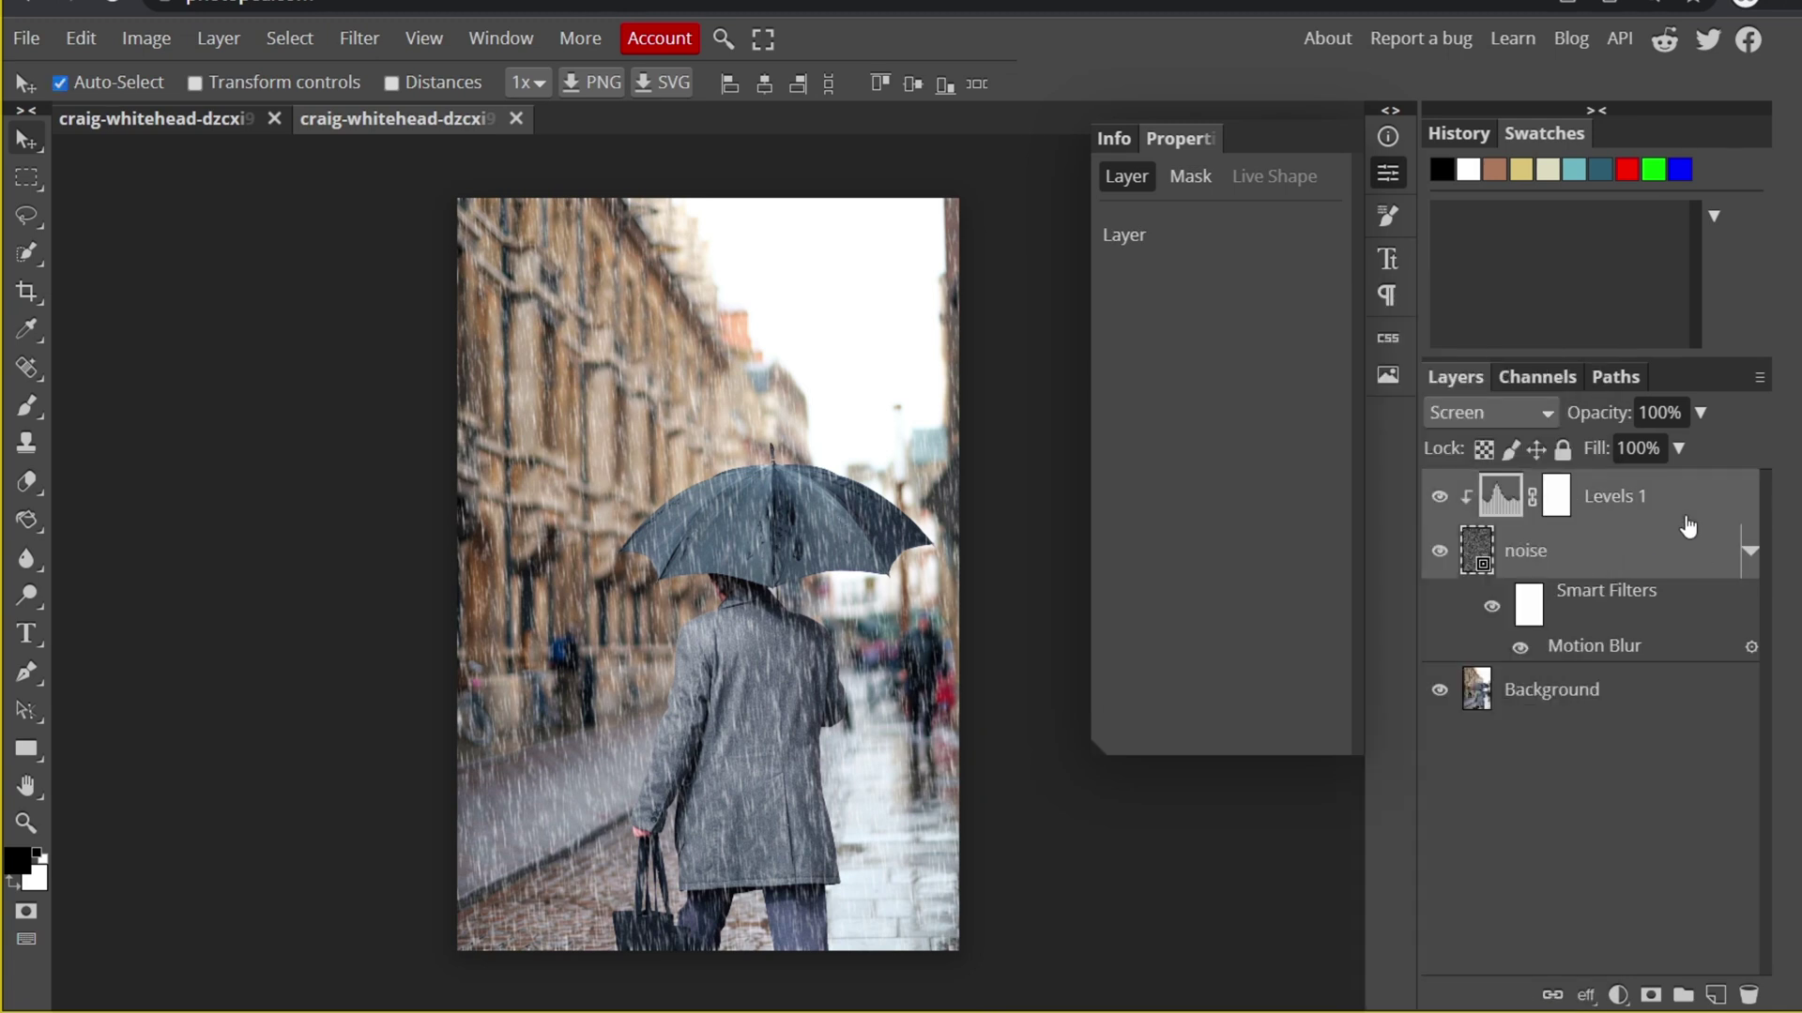
pyautogui.hotkey('ctrl', 'g')
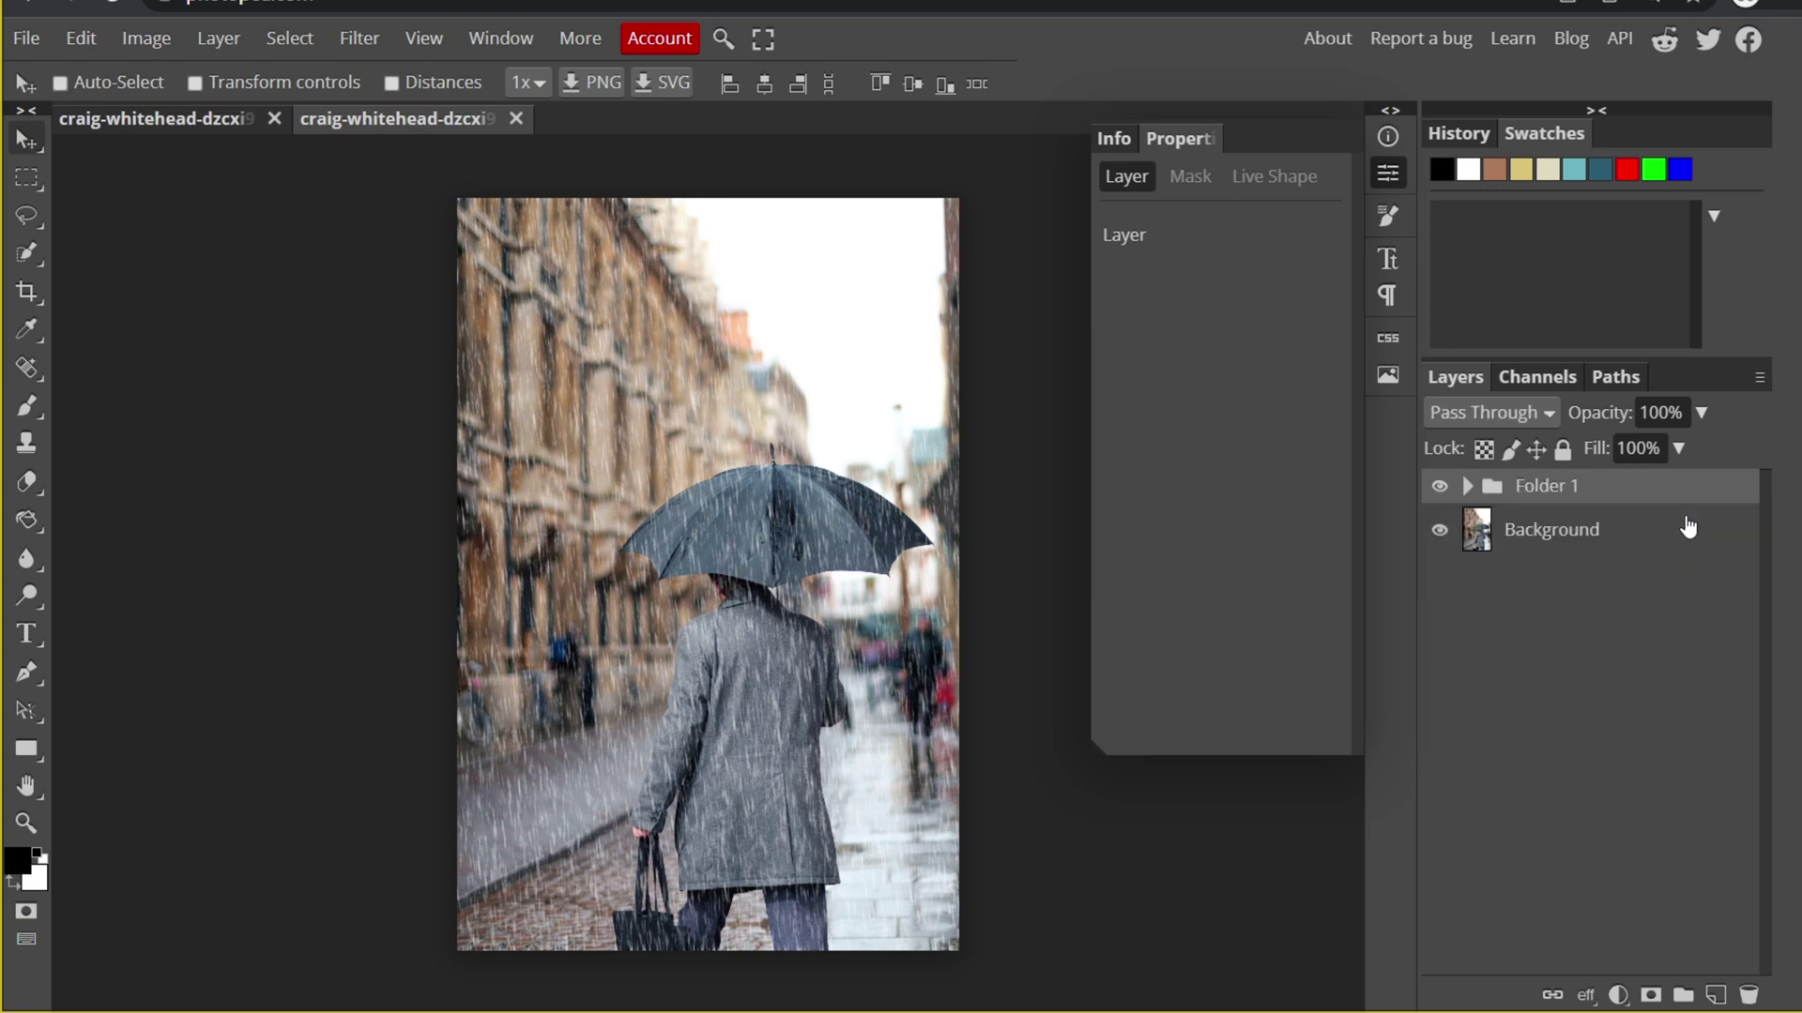
pyautogui.doubleClick(1540, 486)
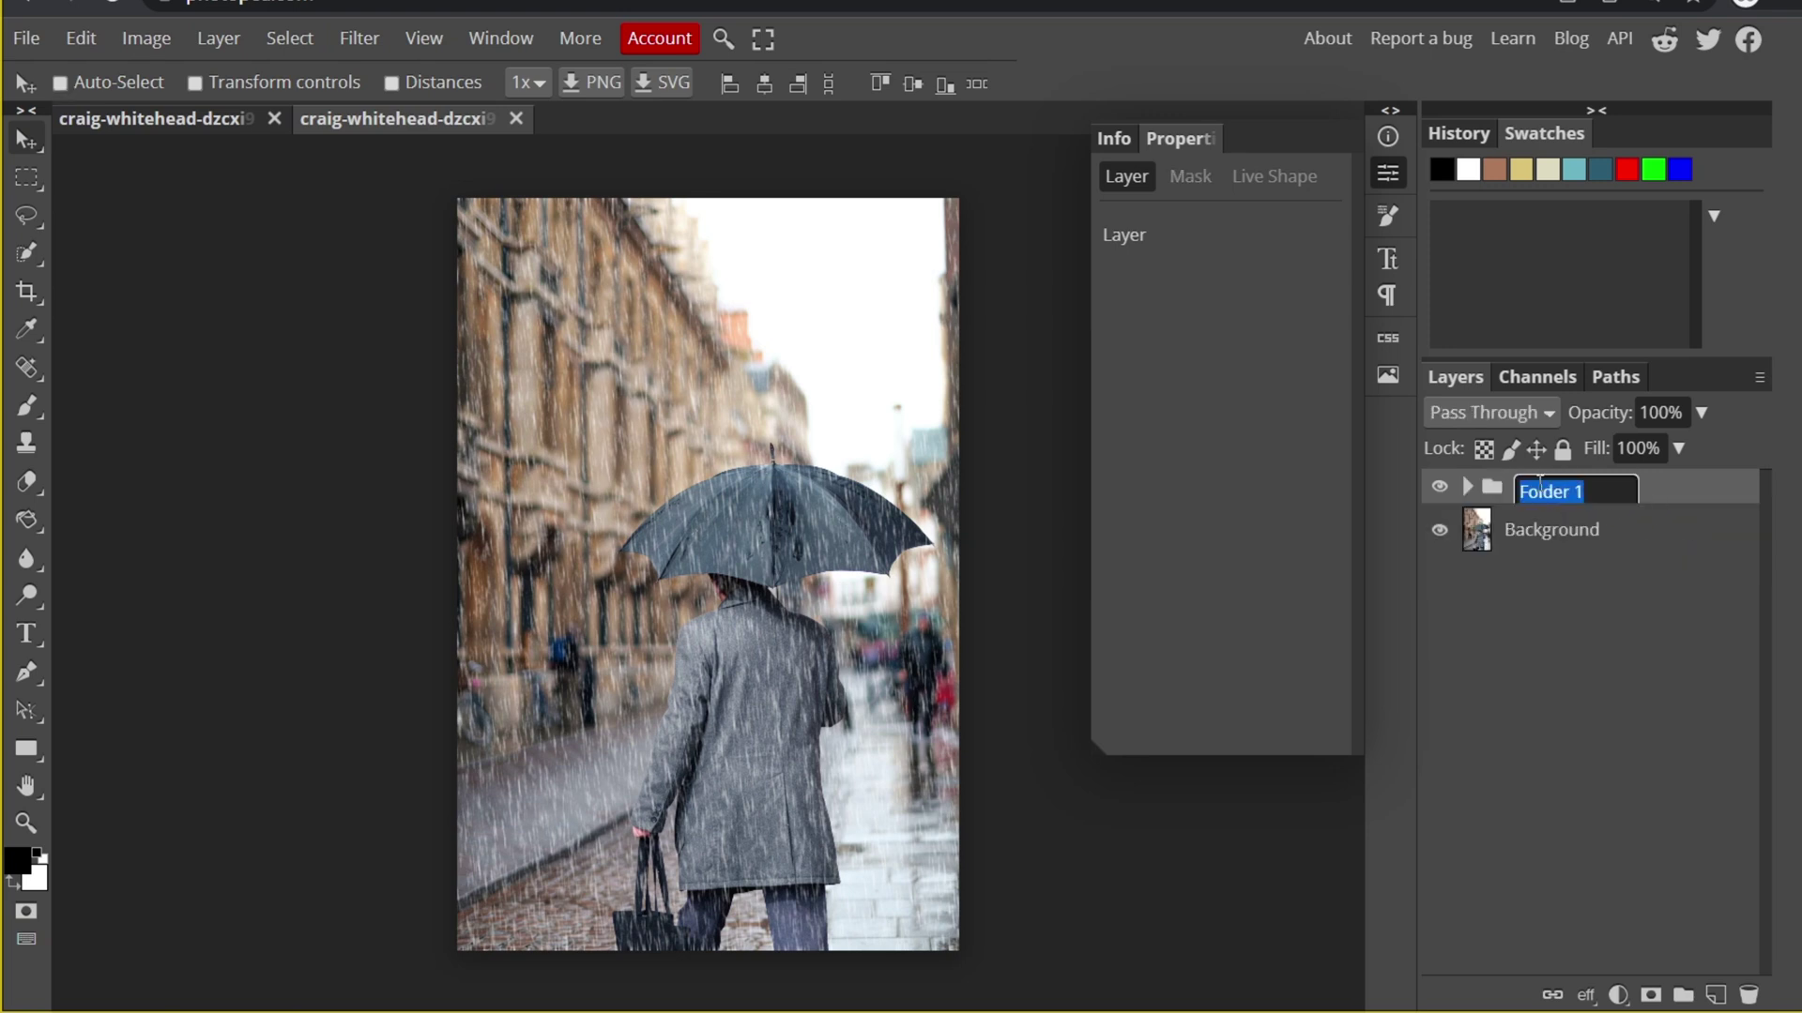
pyautogui.write('rain 1')
pyautogui.press('Return')
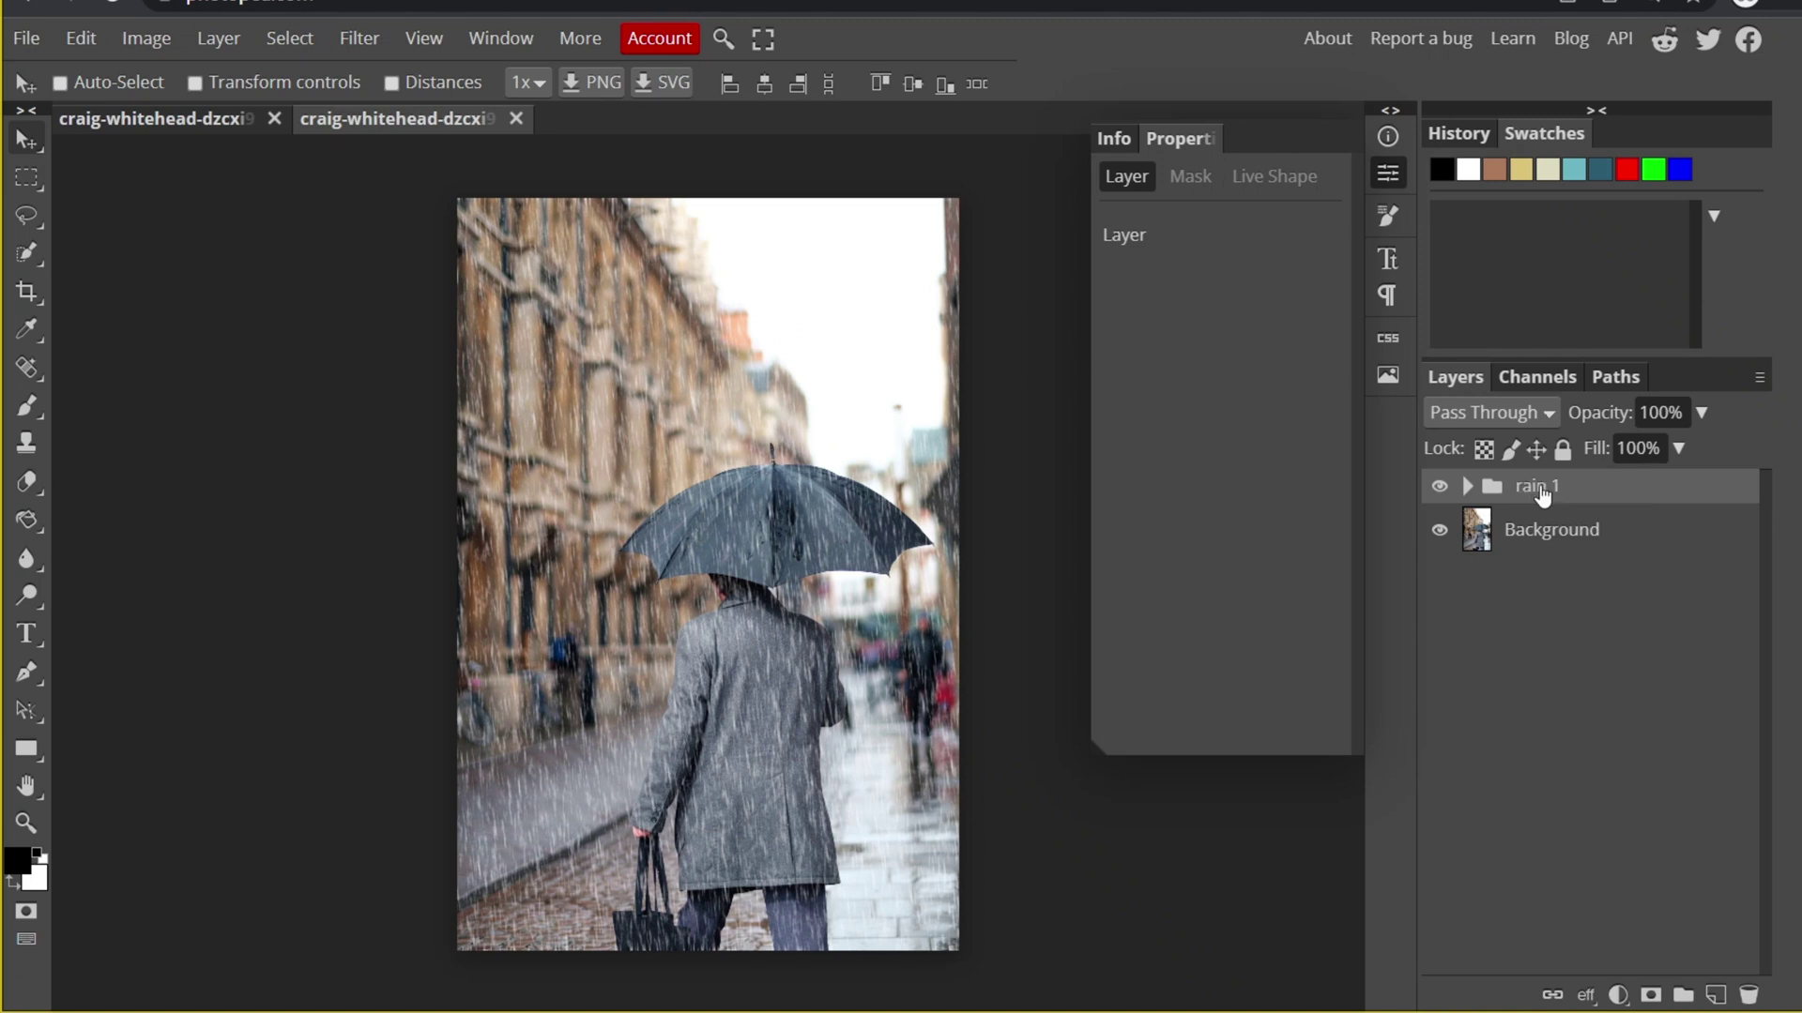
# Step: Duplicate the rain 1 group and rename the copy as "rain 2"
pyautogui.moveTo(1543, 490); pyautogui.dragTo(1719, 1000)
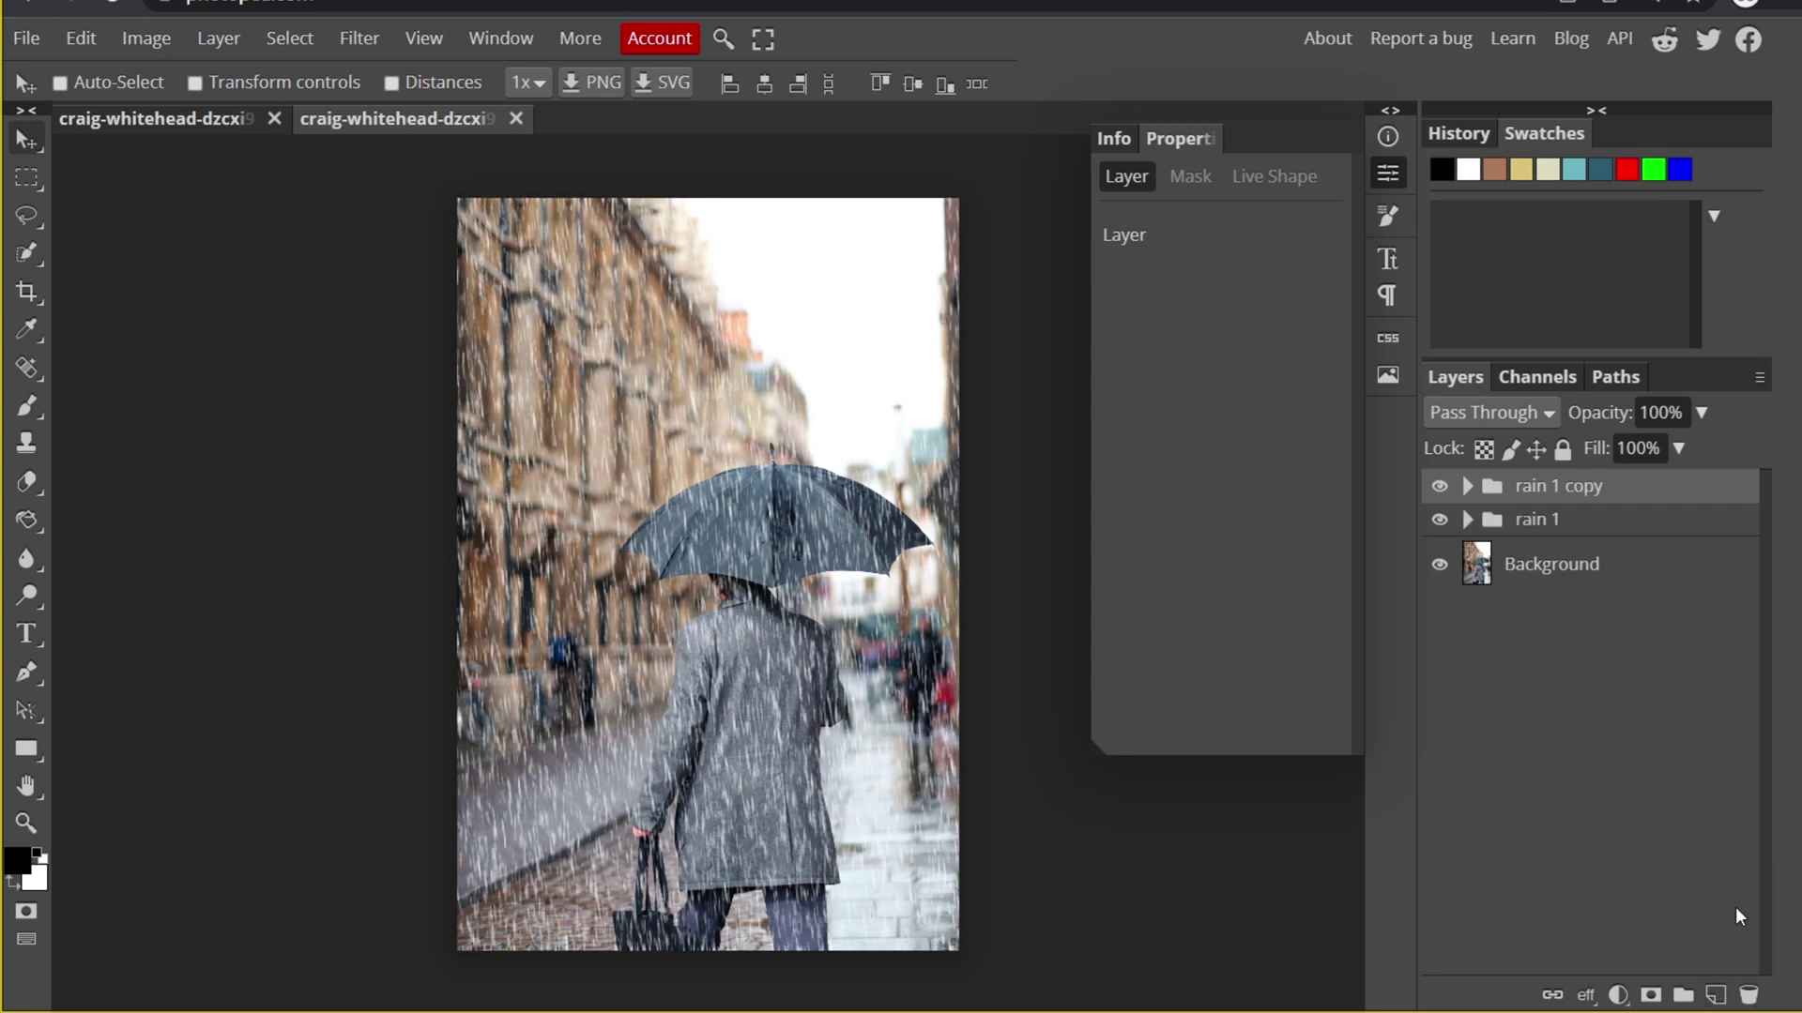
pyautogui.doubleClick(1569, 490)
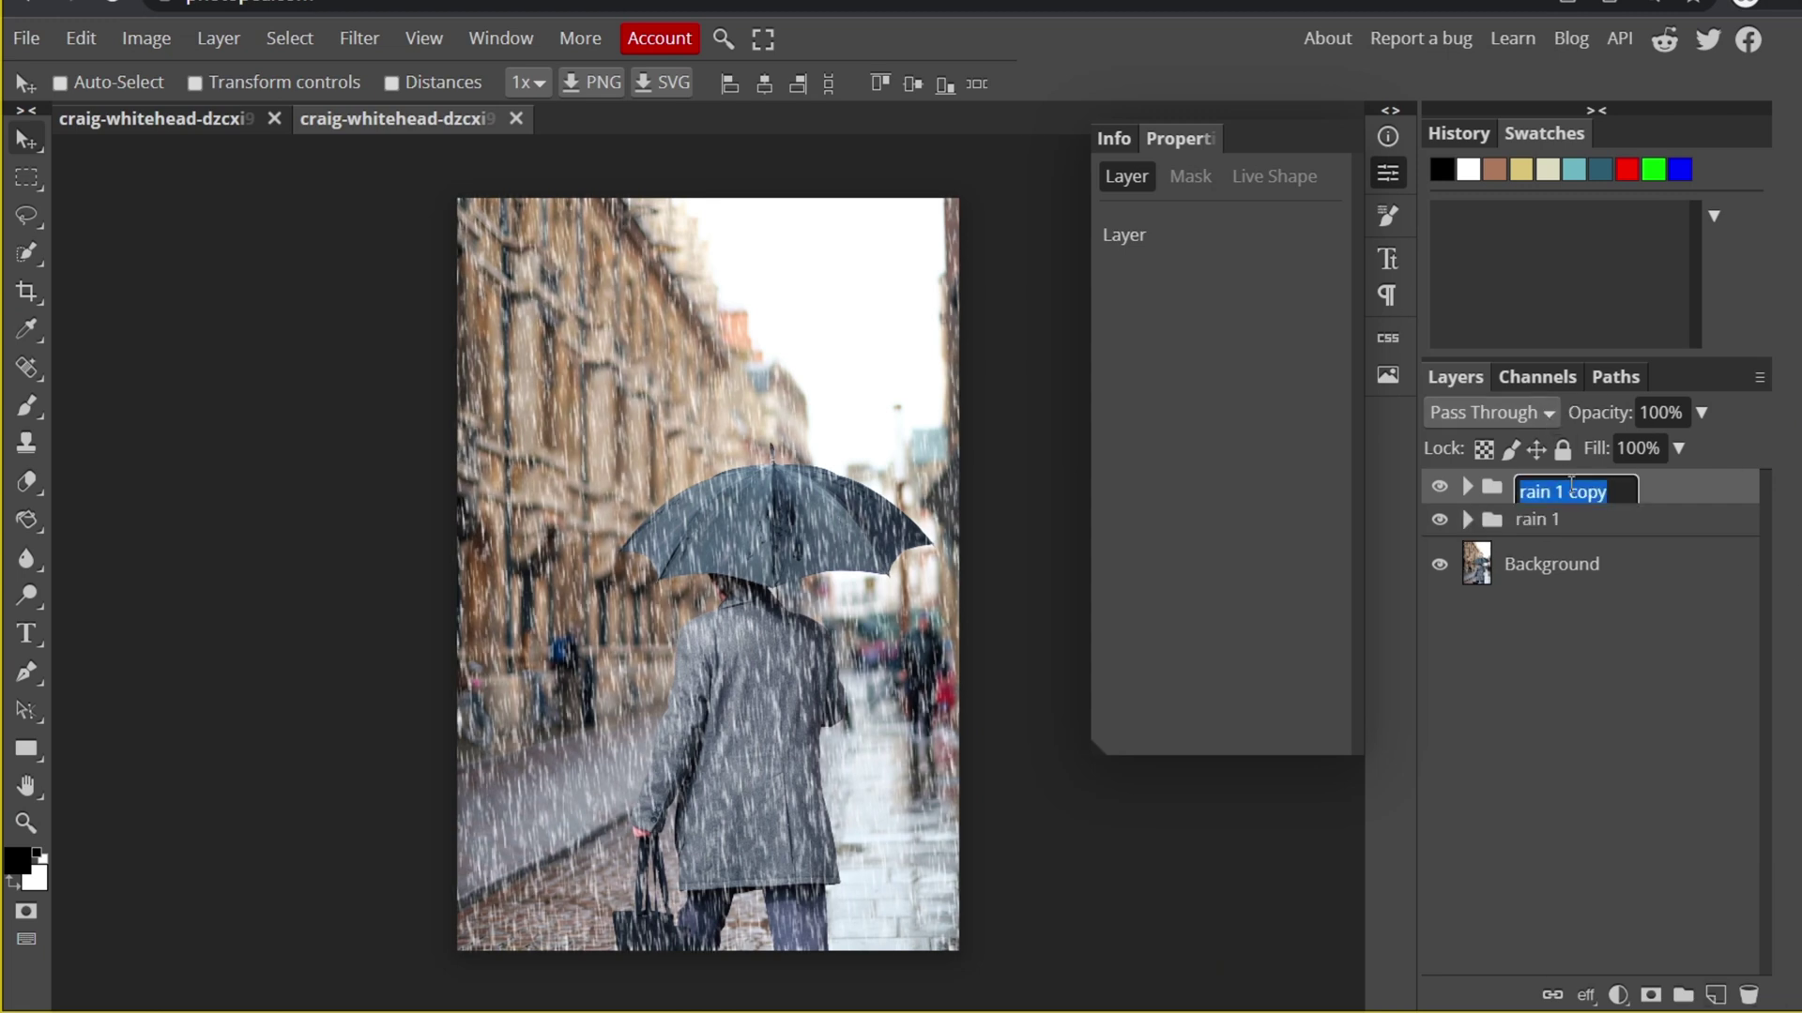
pyautogui.write('rain')
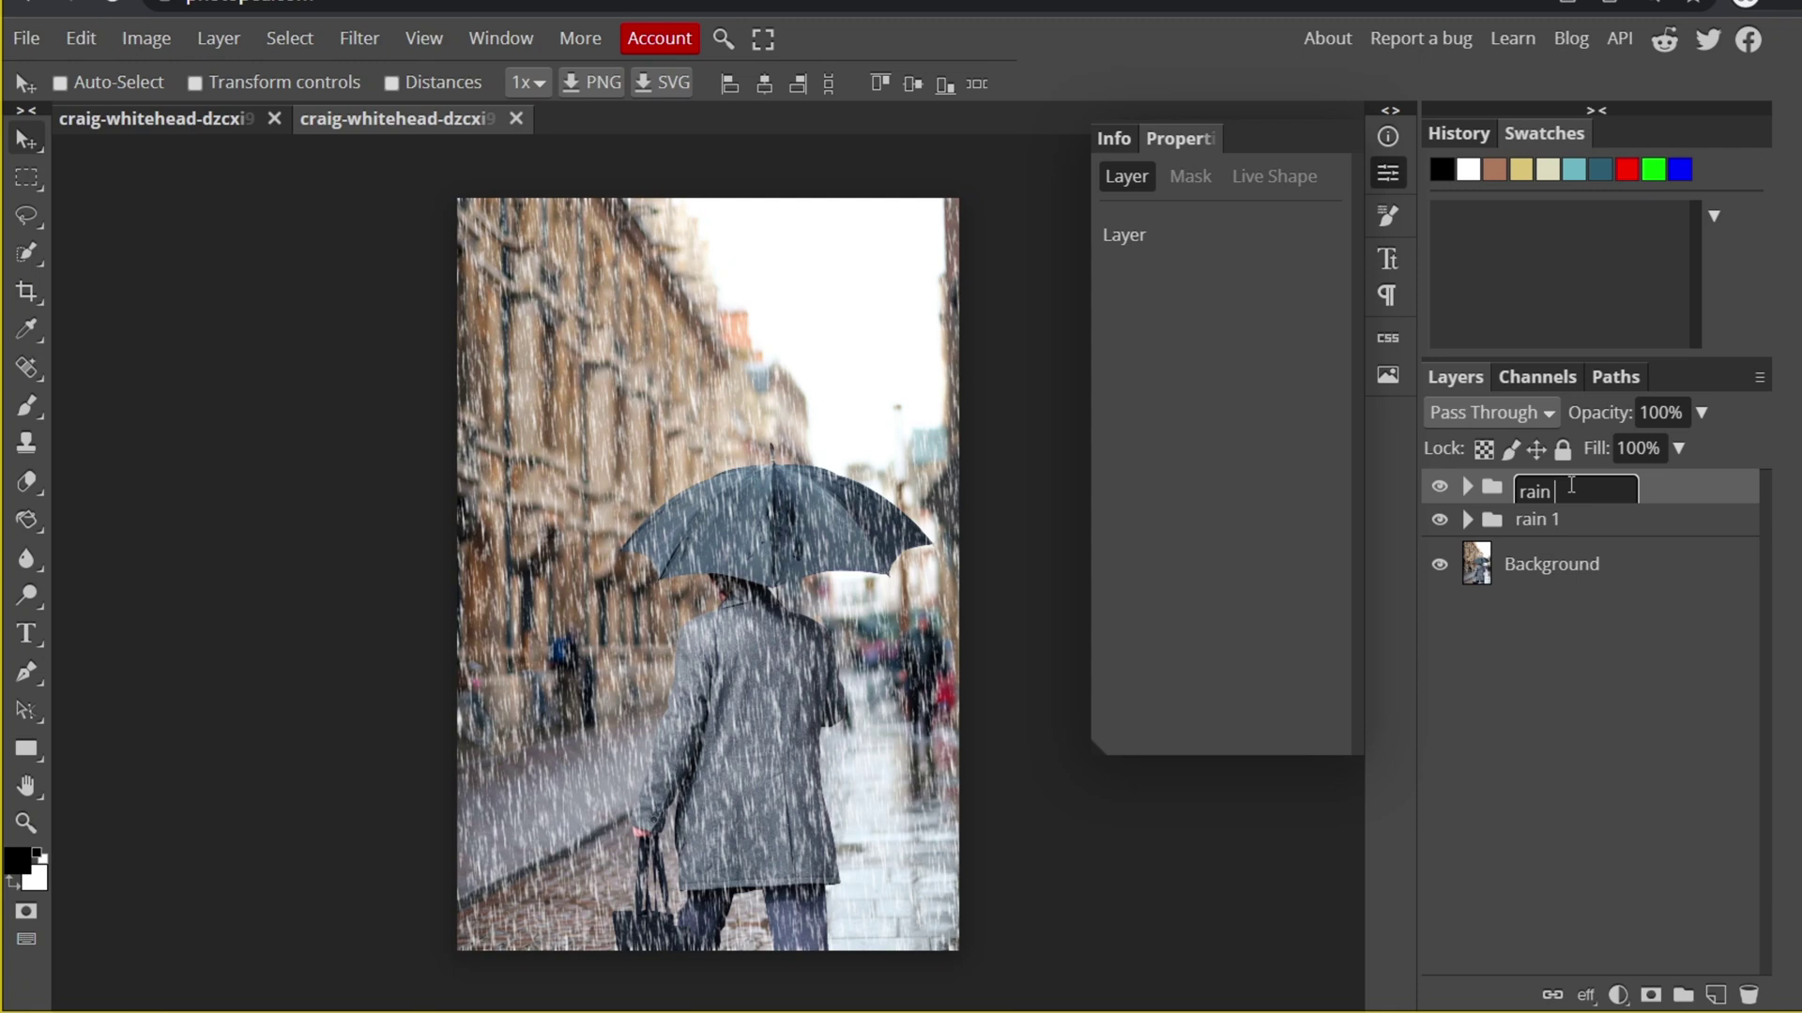
pyautogui.write(' 2')
pyautogui.press('Return')
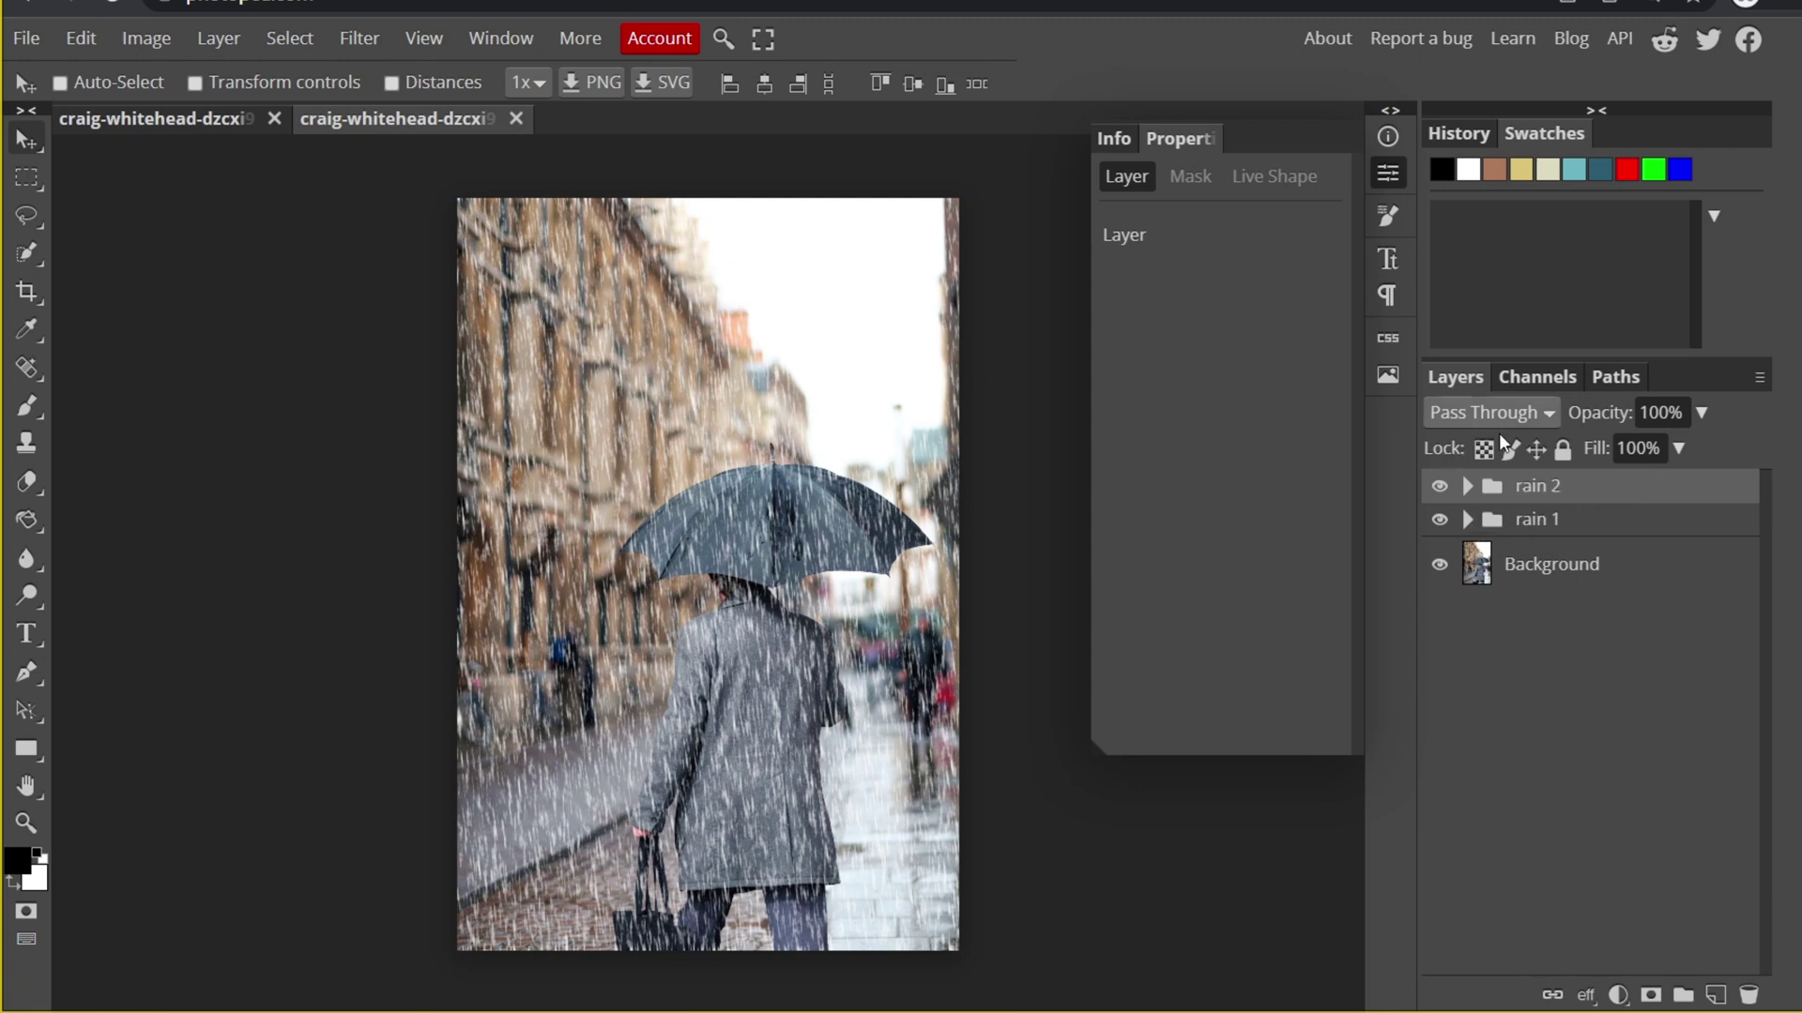
# Step: Hide the rain 1 group and set the Motion Blur distance of the noise layer in rain 2 to 70 px
pyautogui.click(1469, 487)
pyautogui.click(1466, 486)
pyautogui.click(1438, 519)
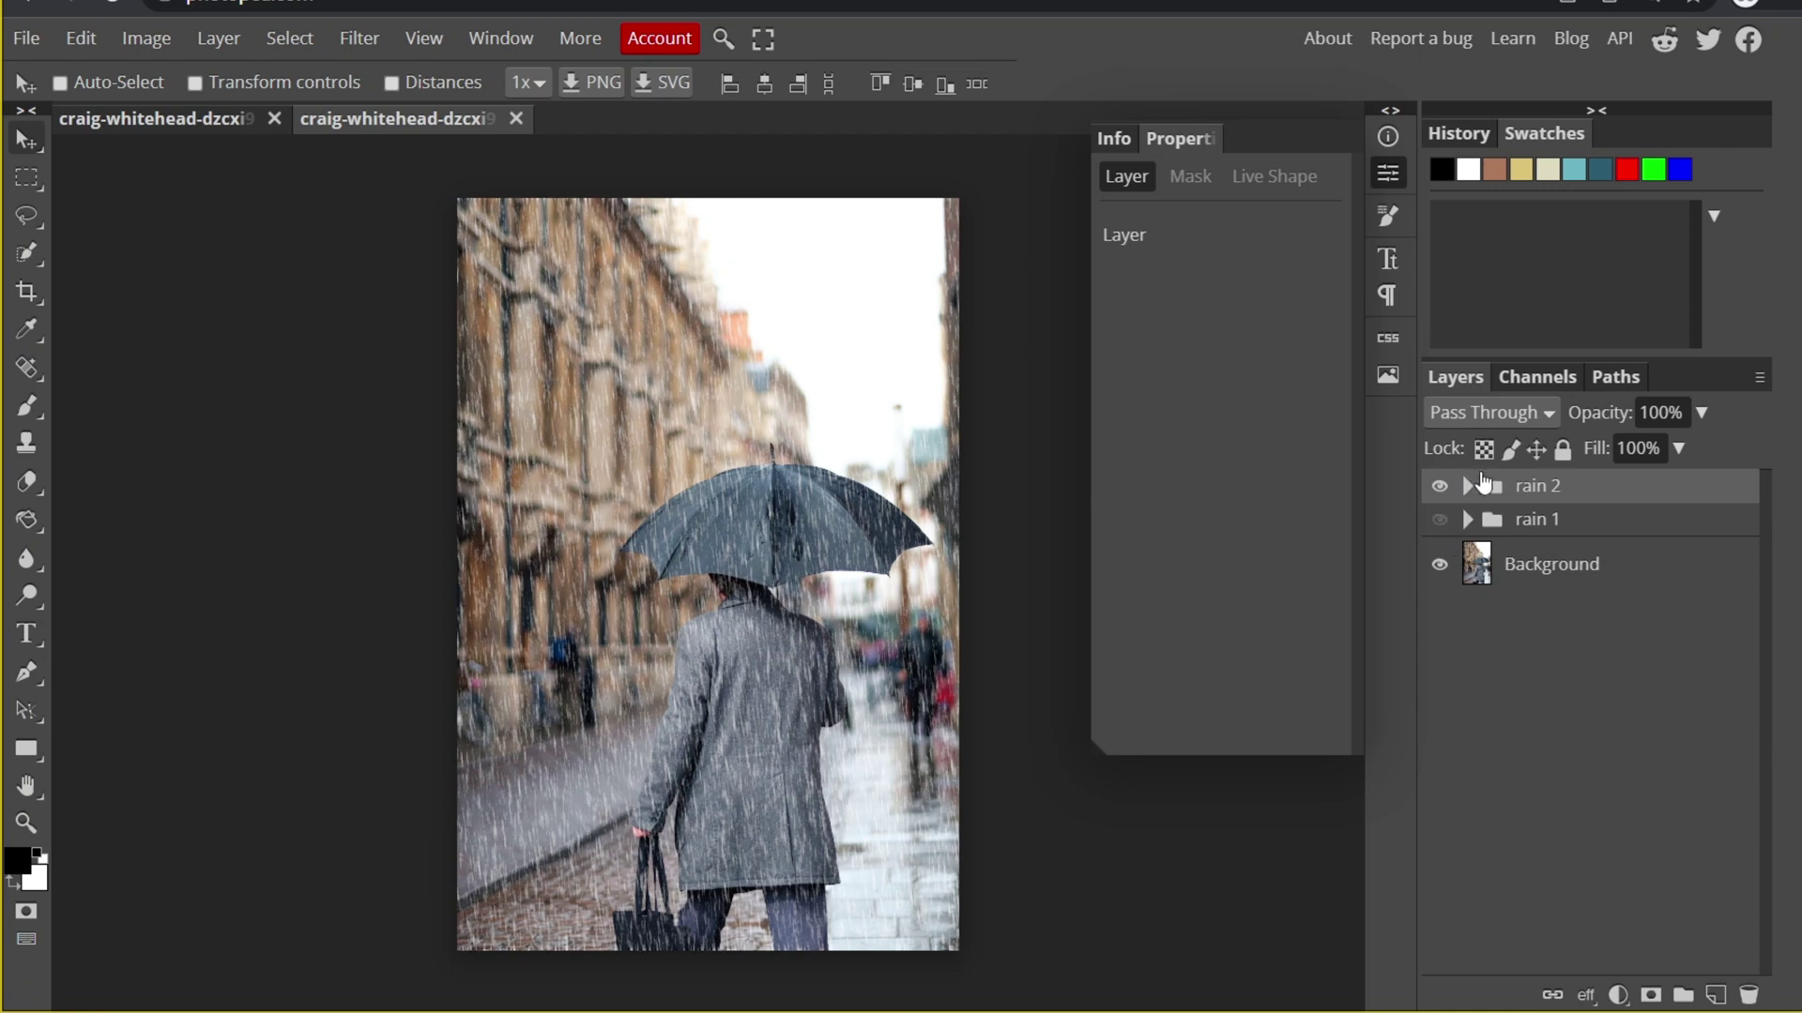
pyautogui.click(1470, 488)
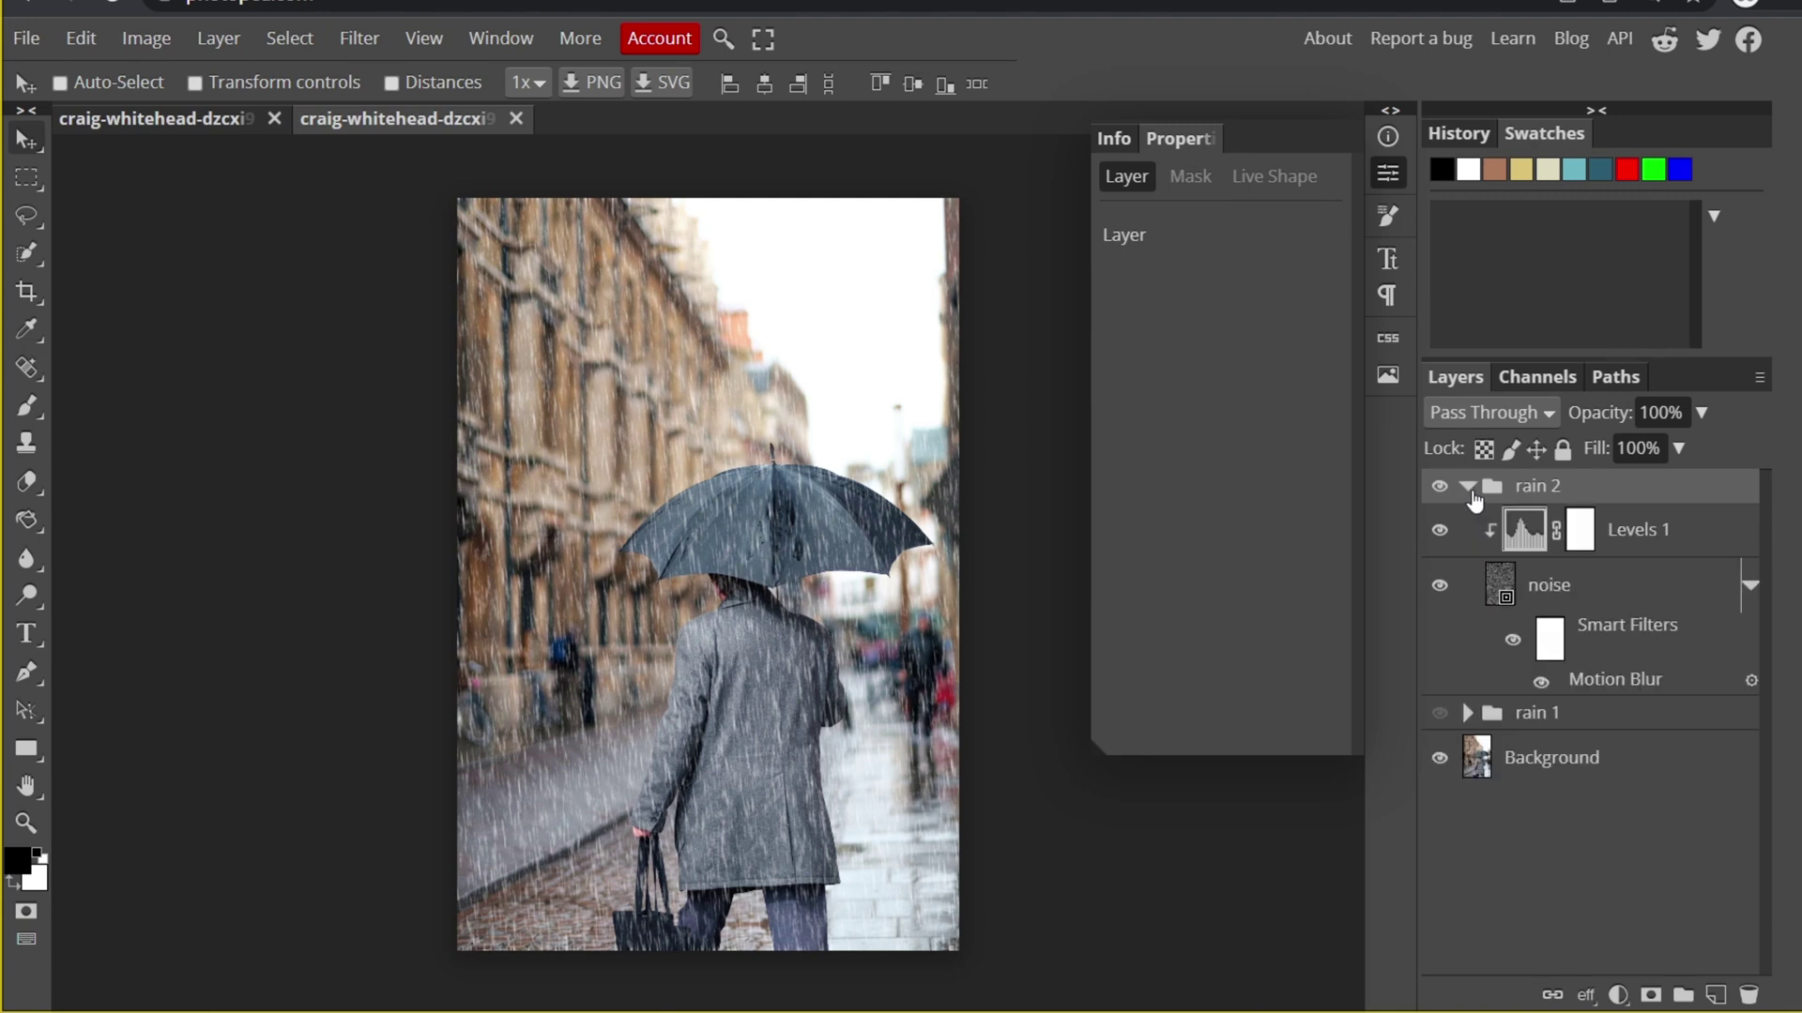
pyautogui.click(1608, 689)
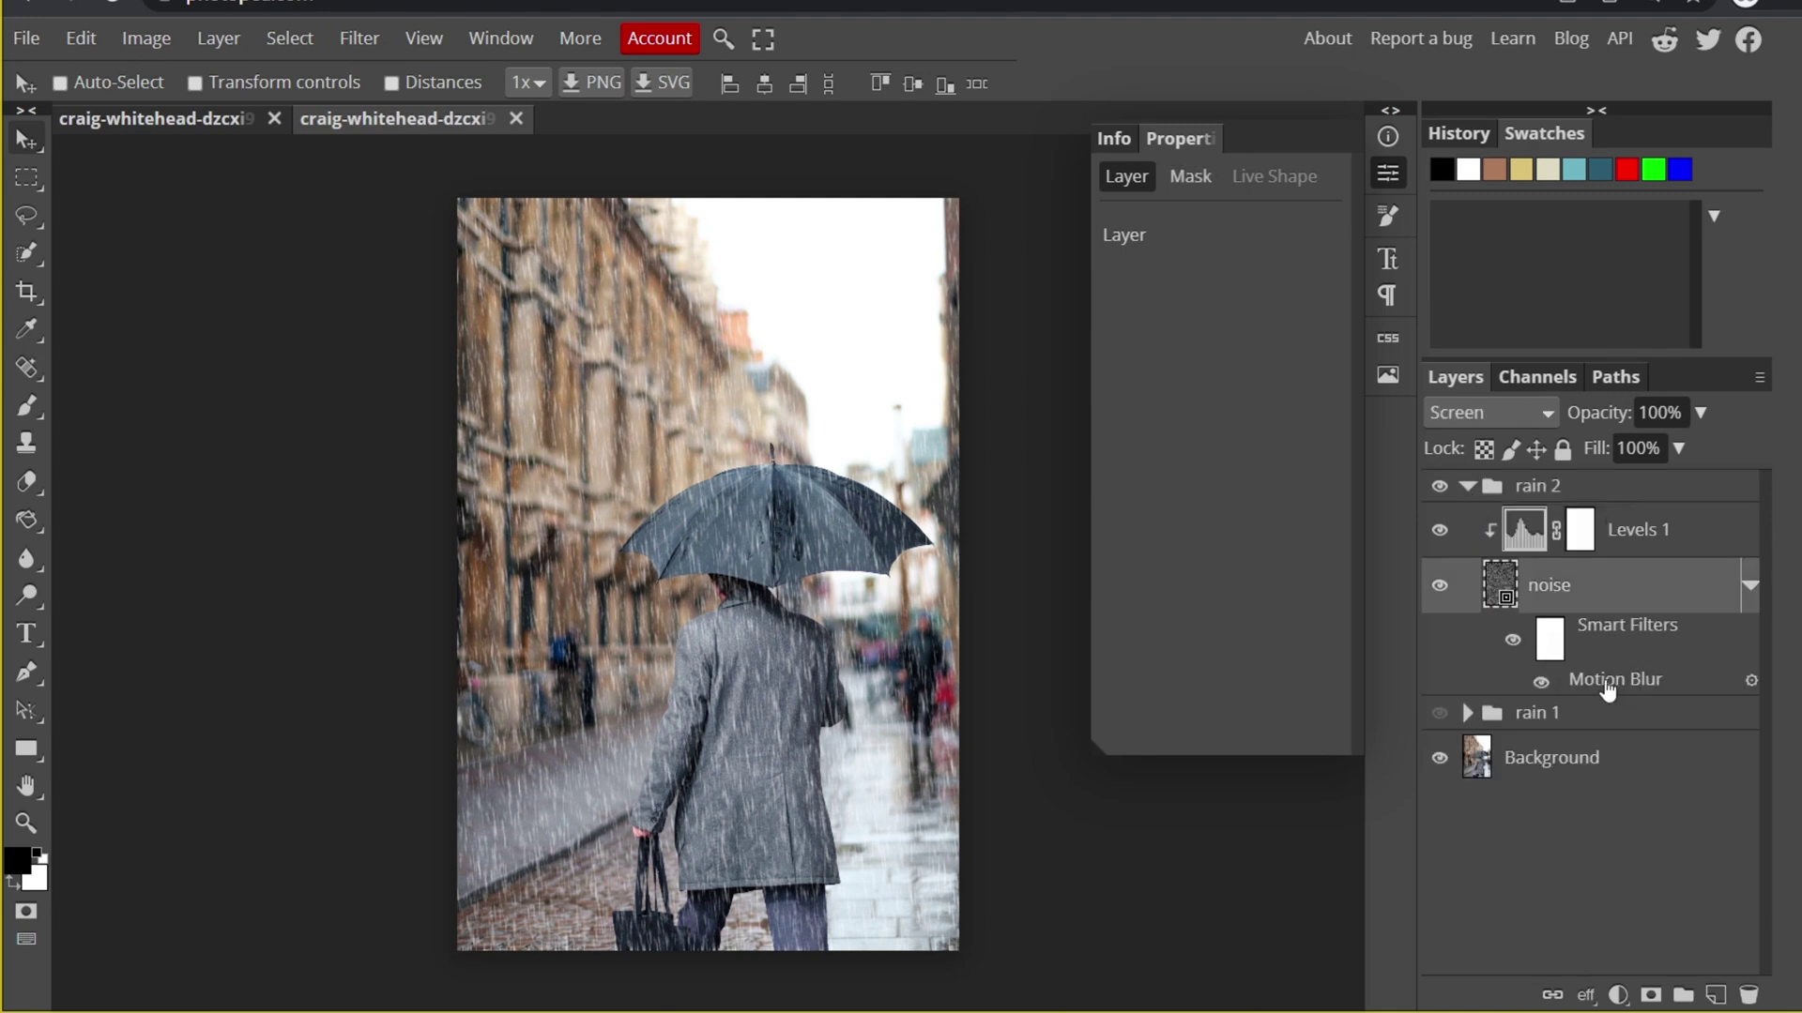
pyautogui.doubleClick(1628, 684)
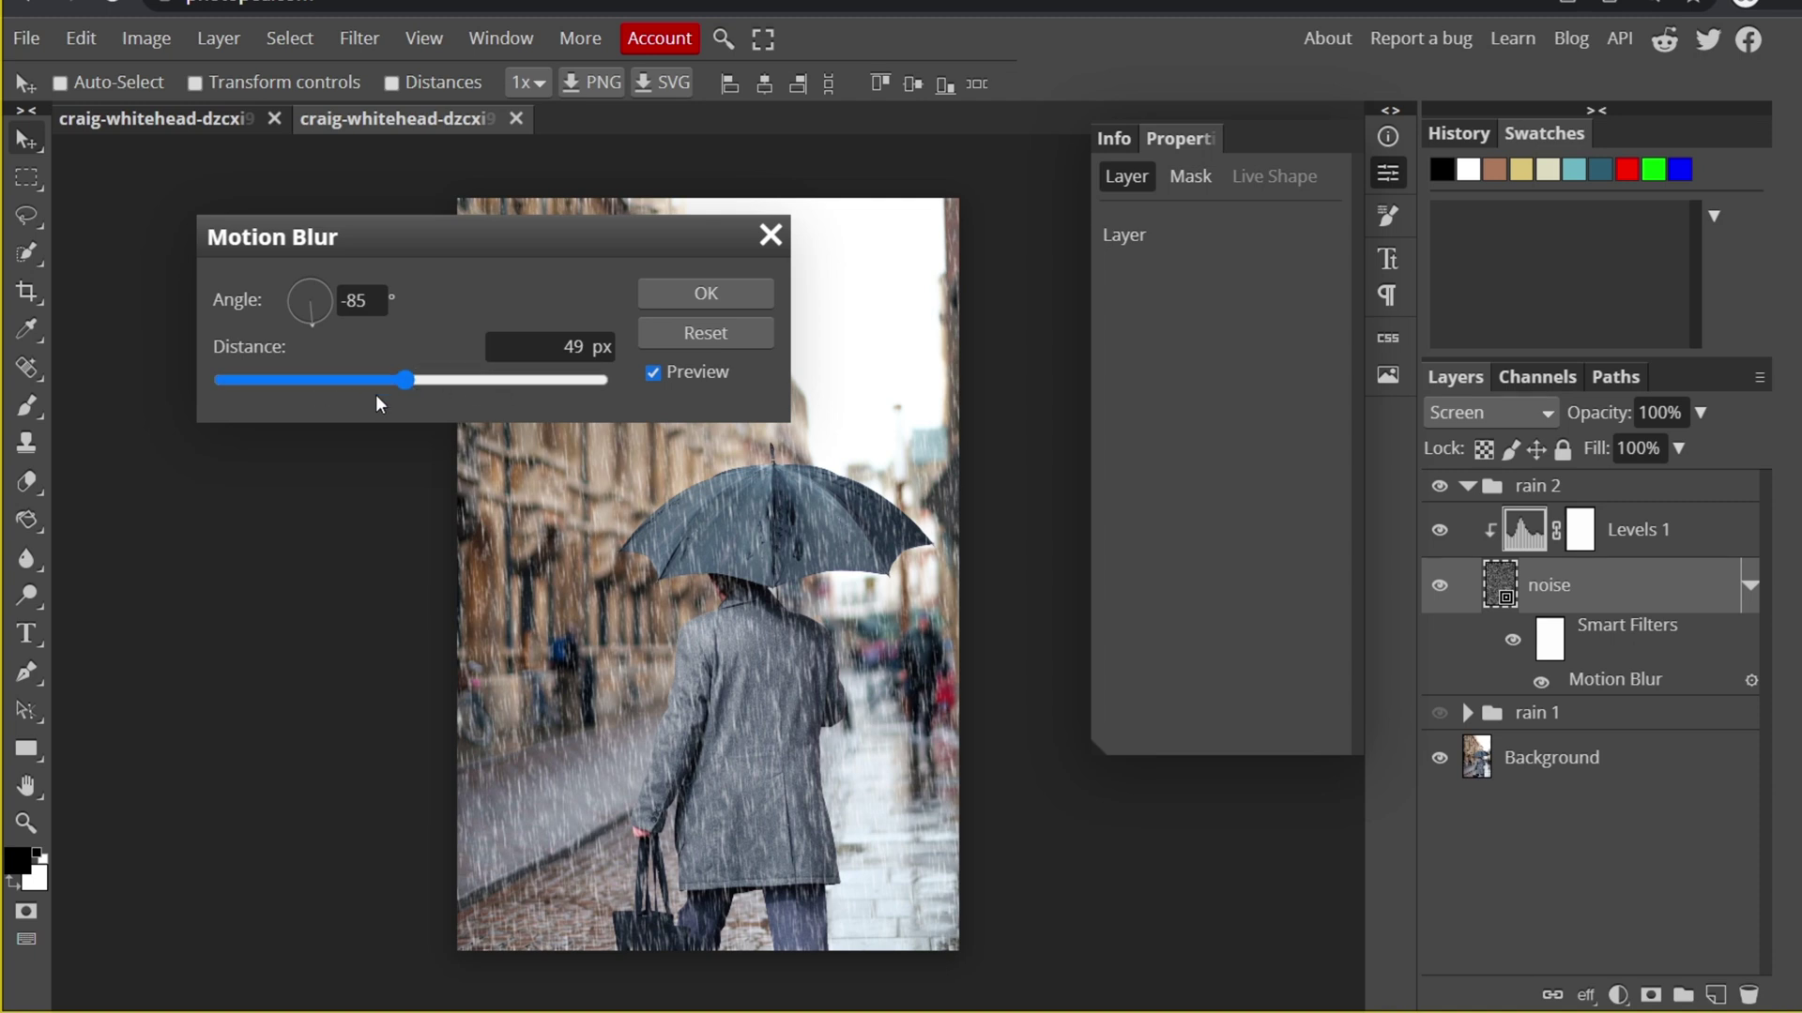
pyautogui.click(492, 380)
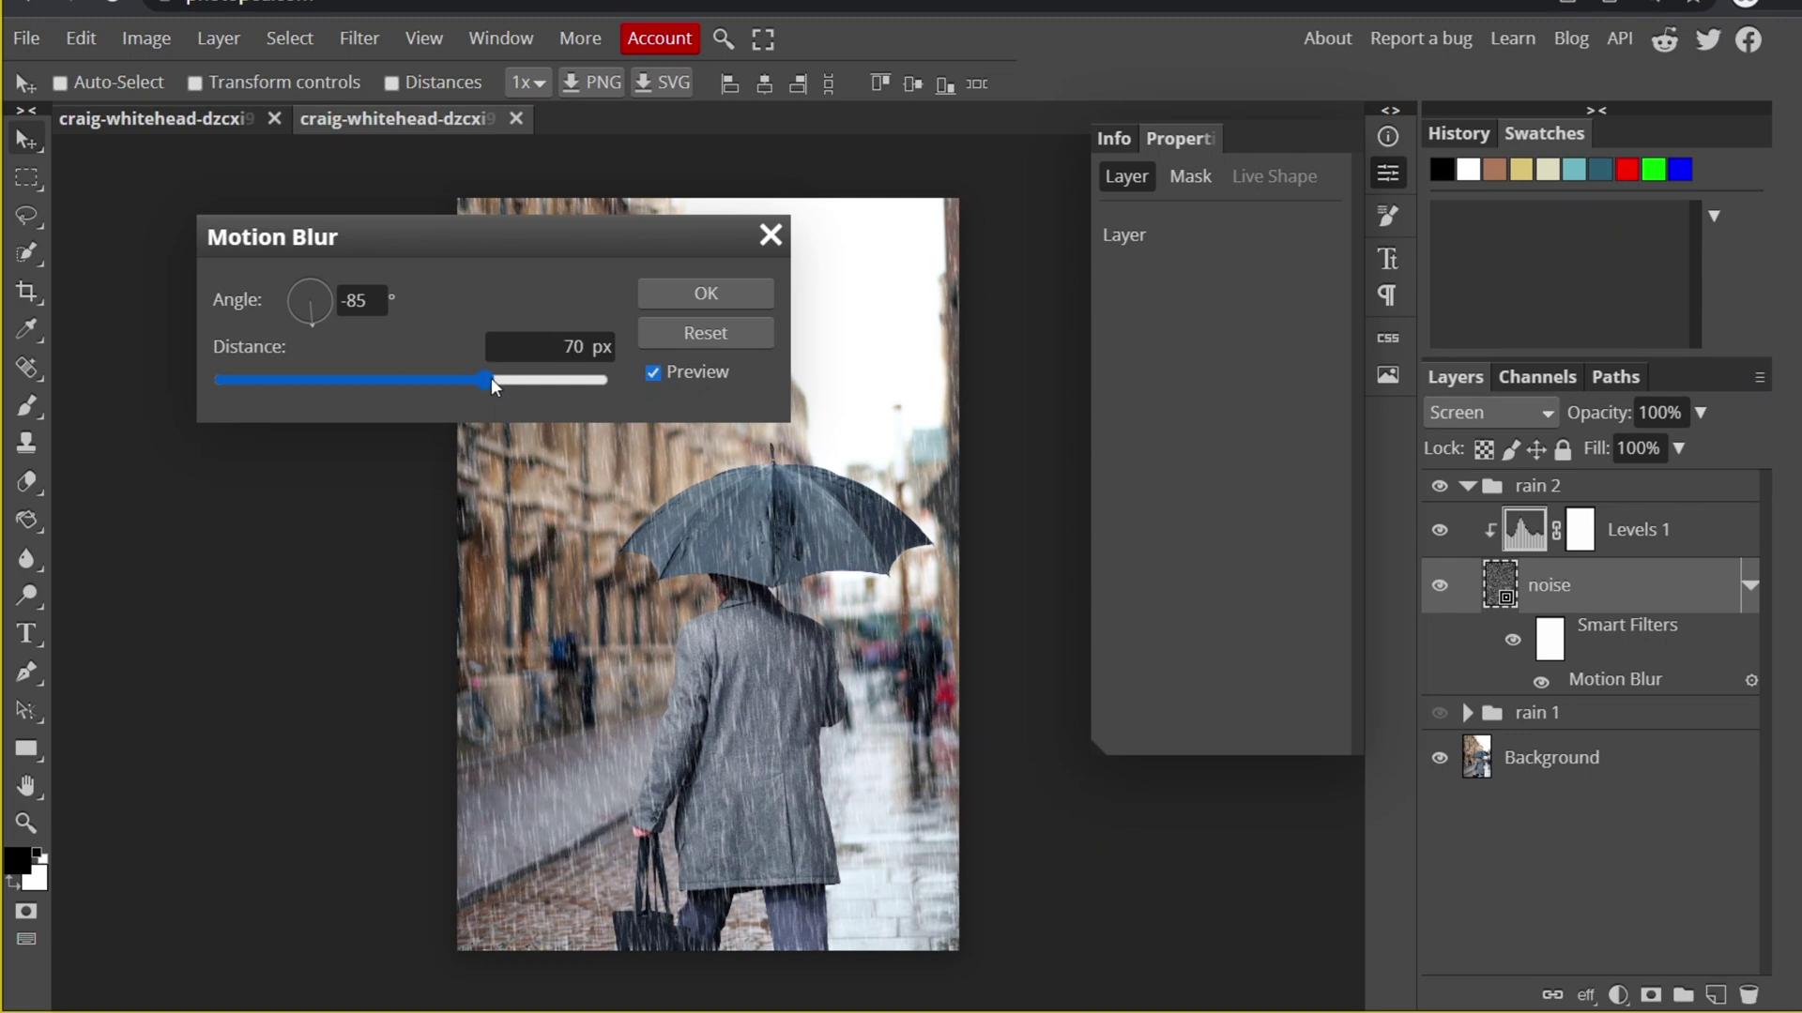
pyautogui.click(716, 296)
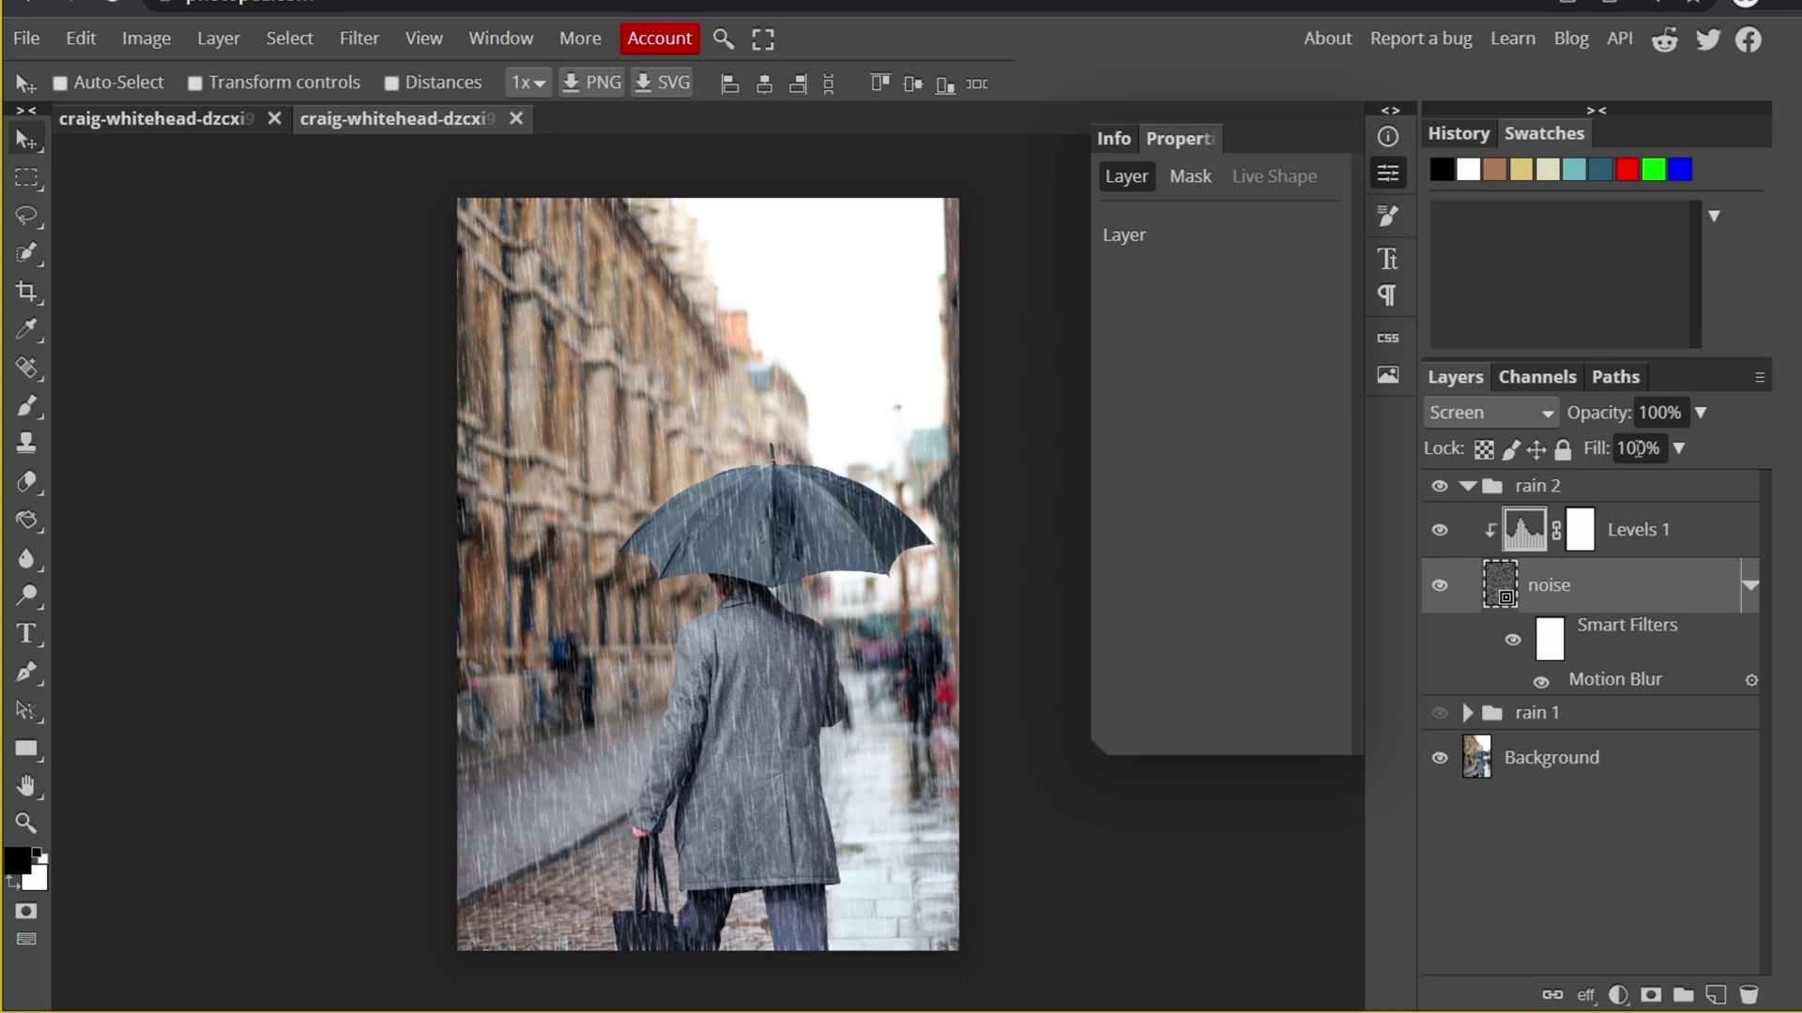
# Step: Lower the black input level of the Levels adjustment in rain 2 to 46 for denser rain
pyautogui.click(1524, 533)
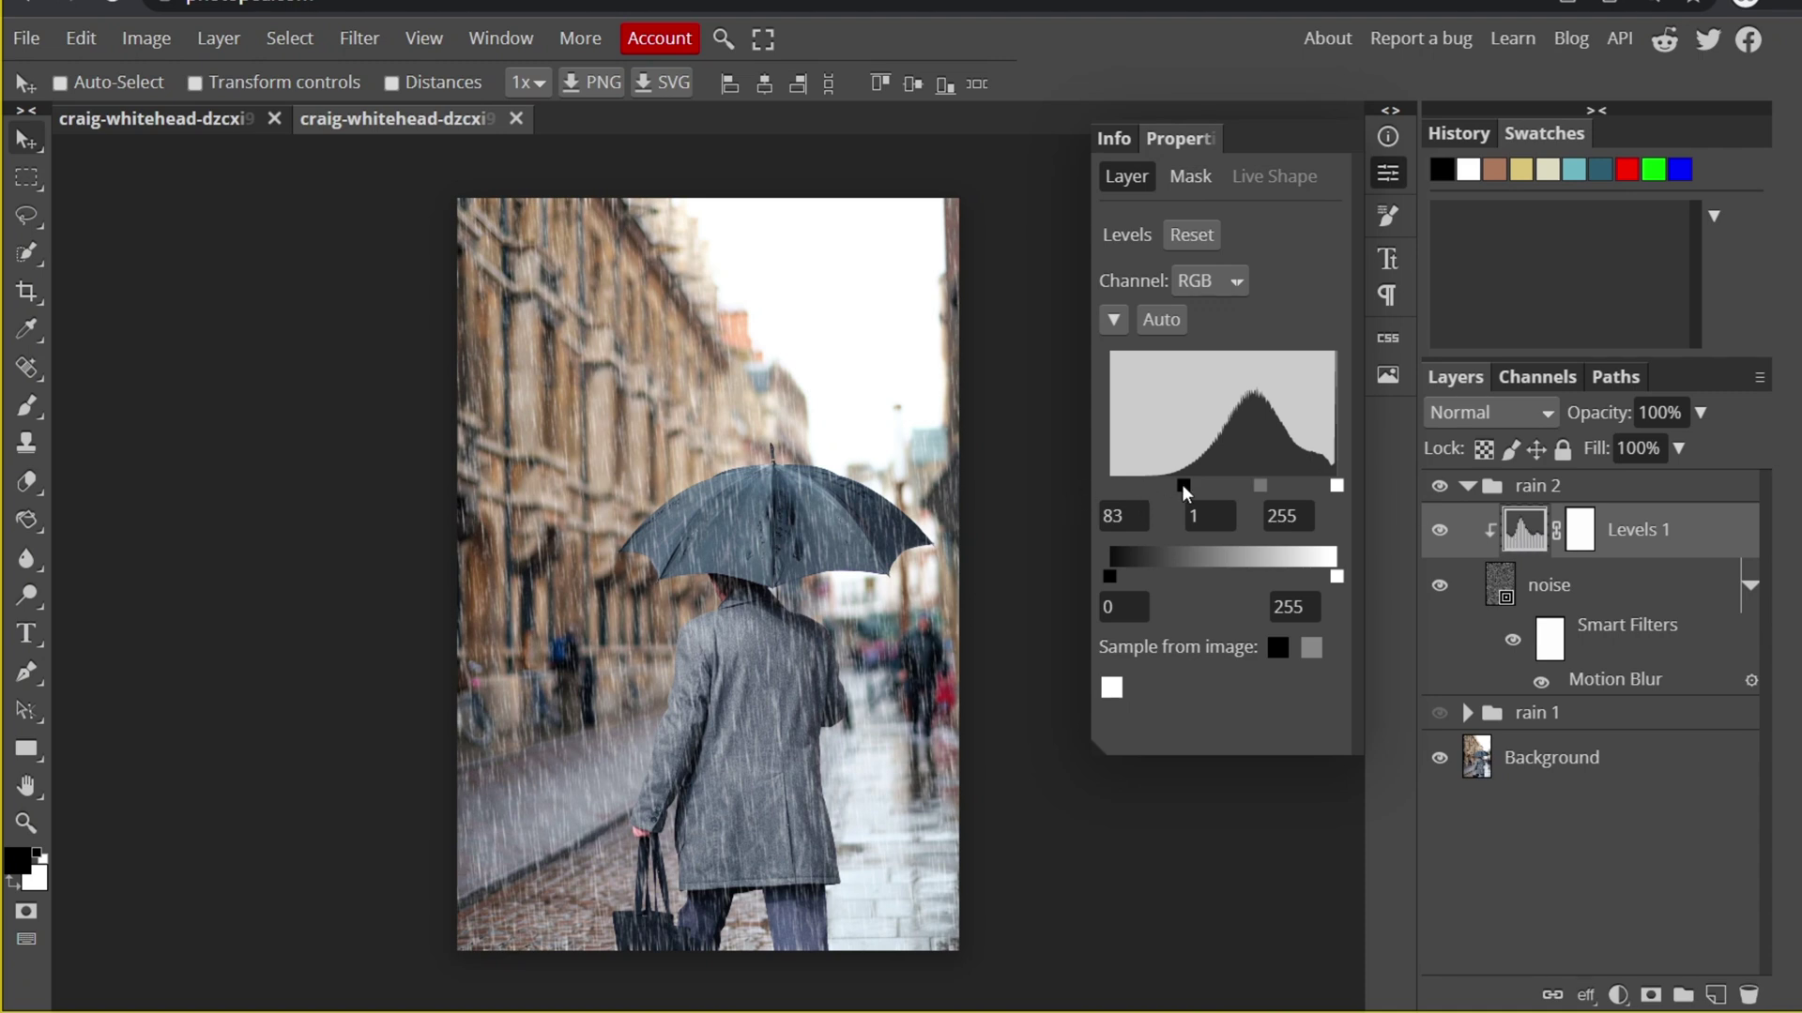
pyautogui.moveTo(1181, 485); pyautogui.dragTo(1179, 485)
pyautogui.moveTo(1179, 484)
pyautogui.mouseDown()
pyautogui.moveTo(1101, 484)
pyautogui.moveTo(1151, 488)
pyautogui.mouseUp()
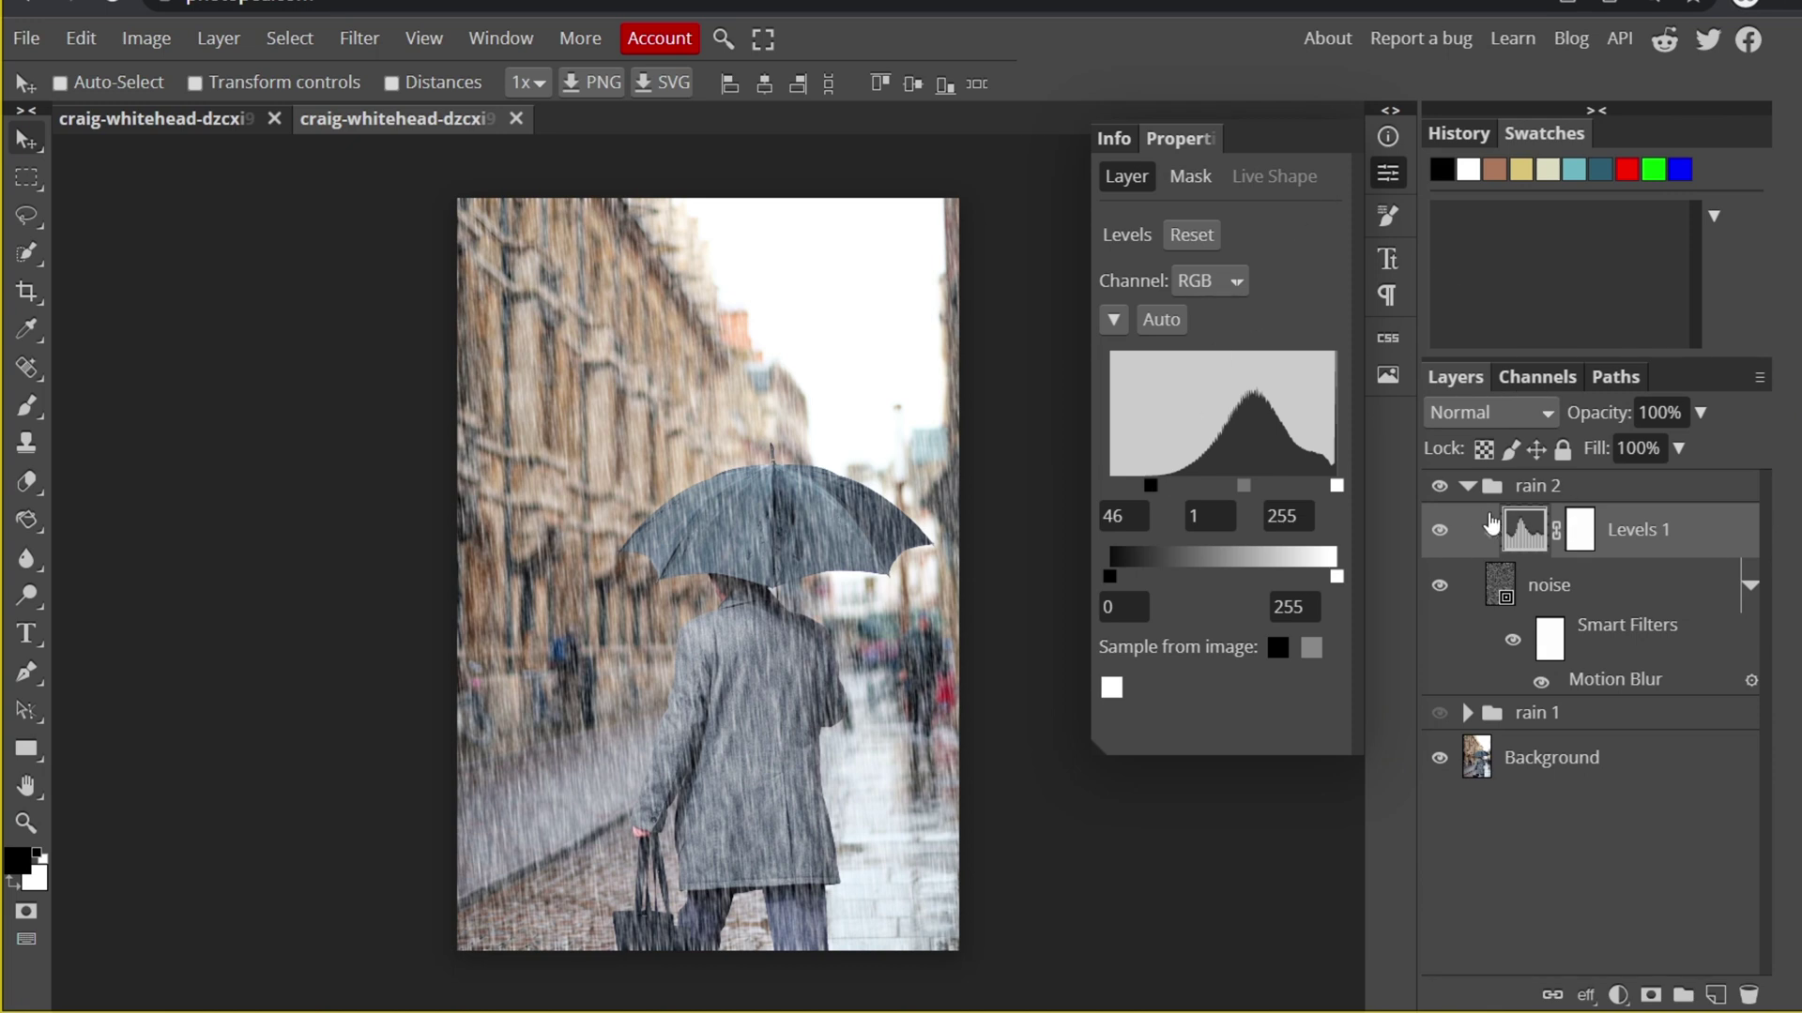
# Step: Collapse the rain 2 group, show rain 1 again and compare the photo with and without rain 2
pyautogui.click(1438, 486)
pyautogui.click(1437, 486)
pyautogui.click(1467, 486)
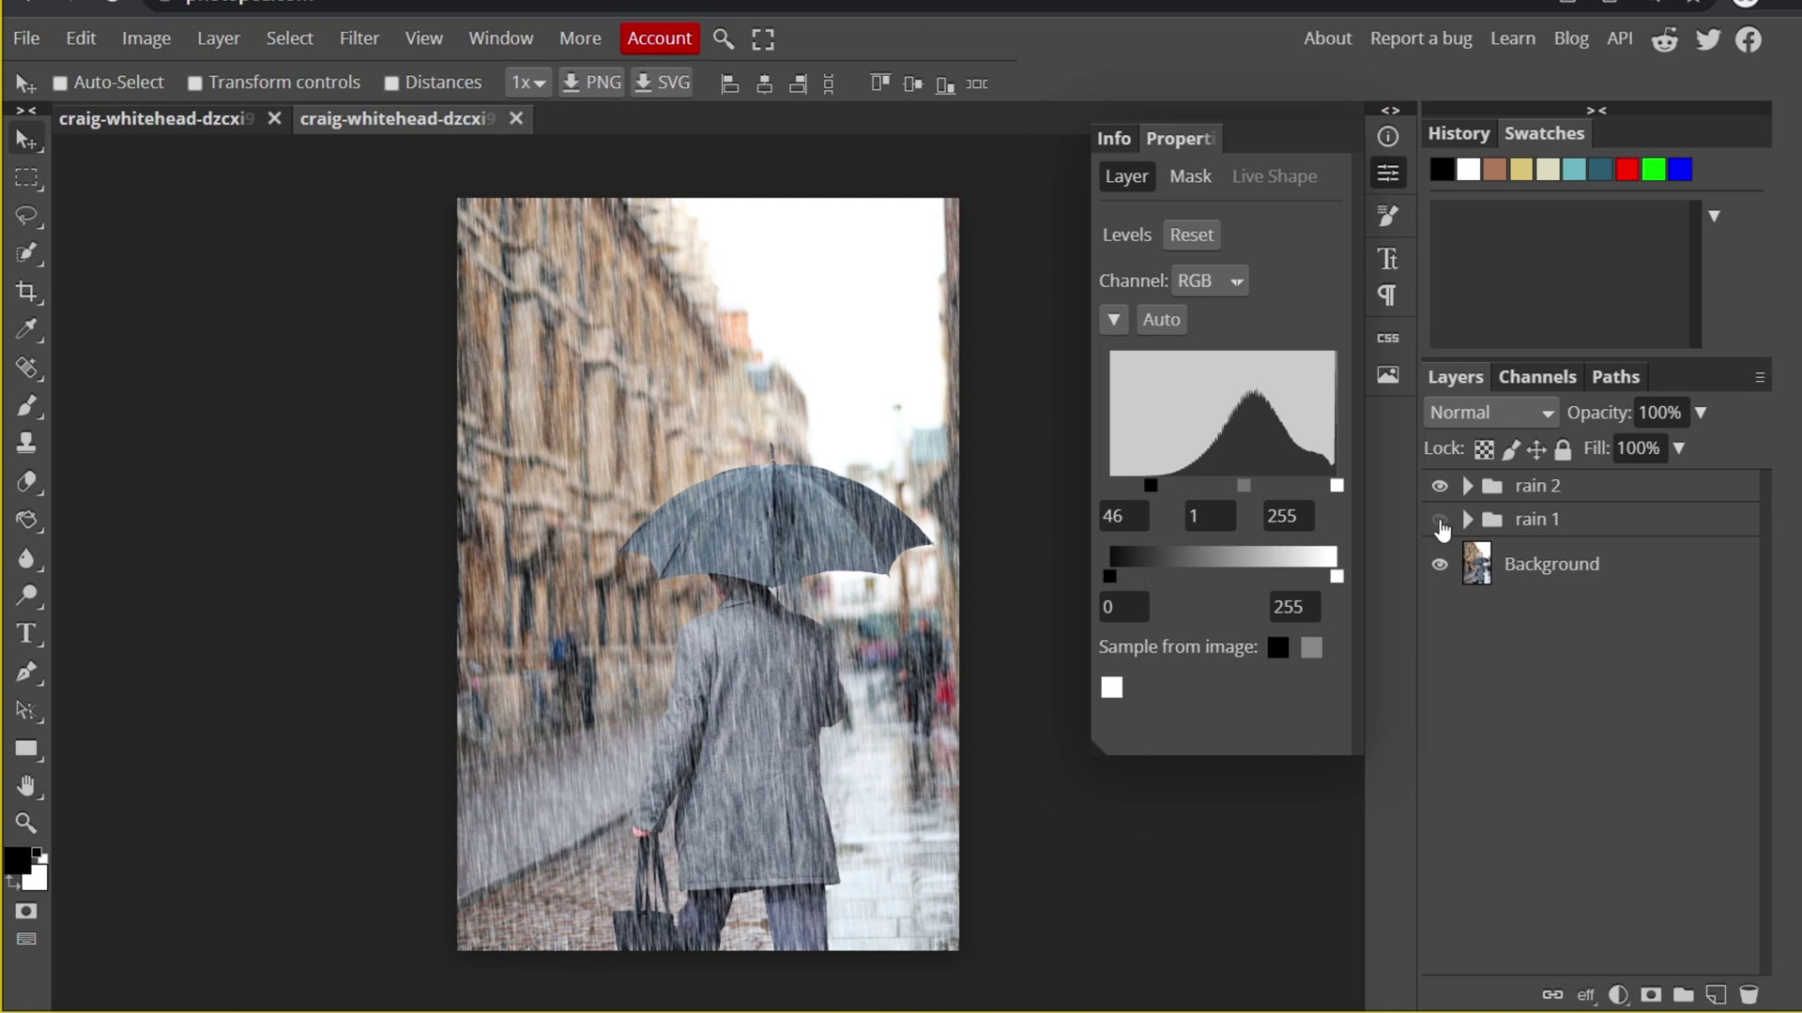
pyautogui.click(1439, 521)
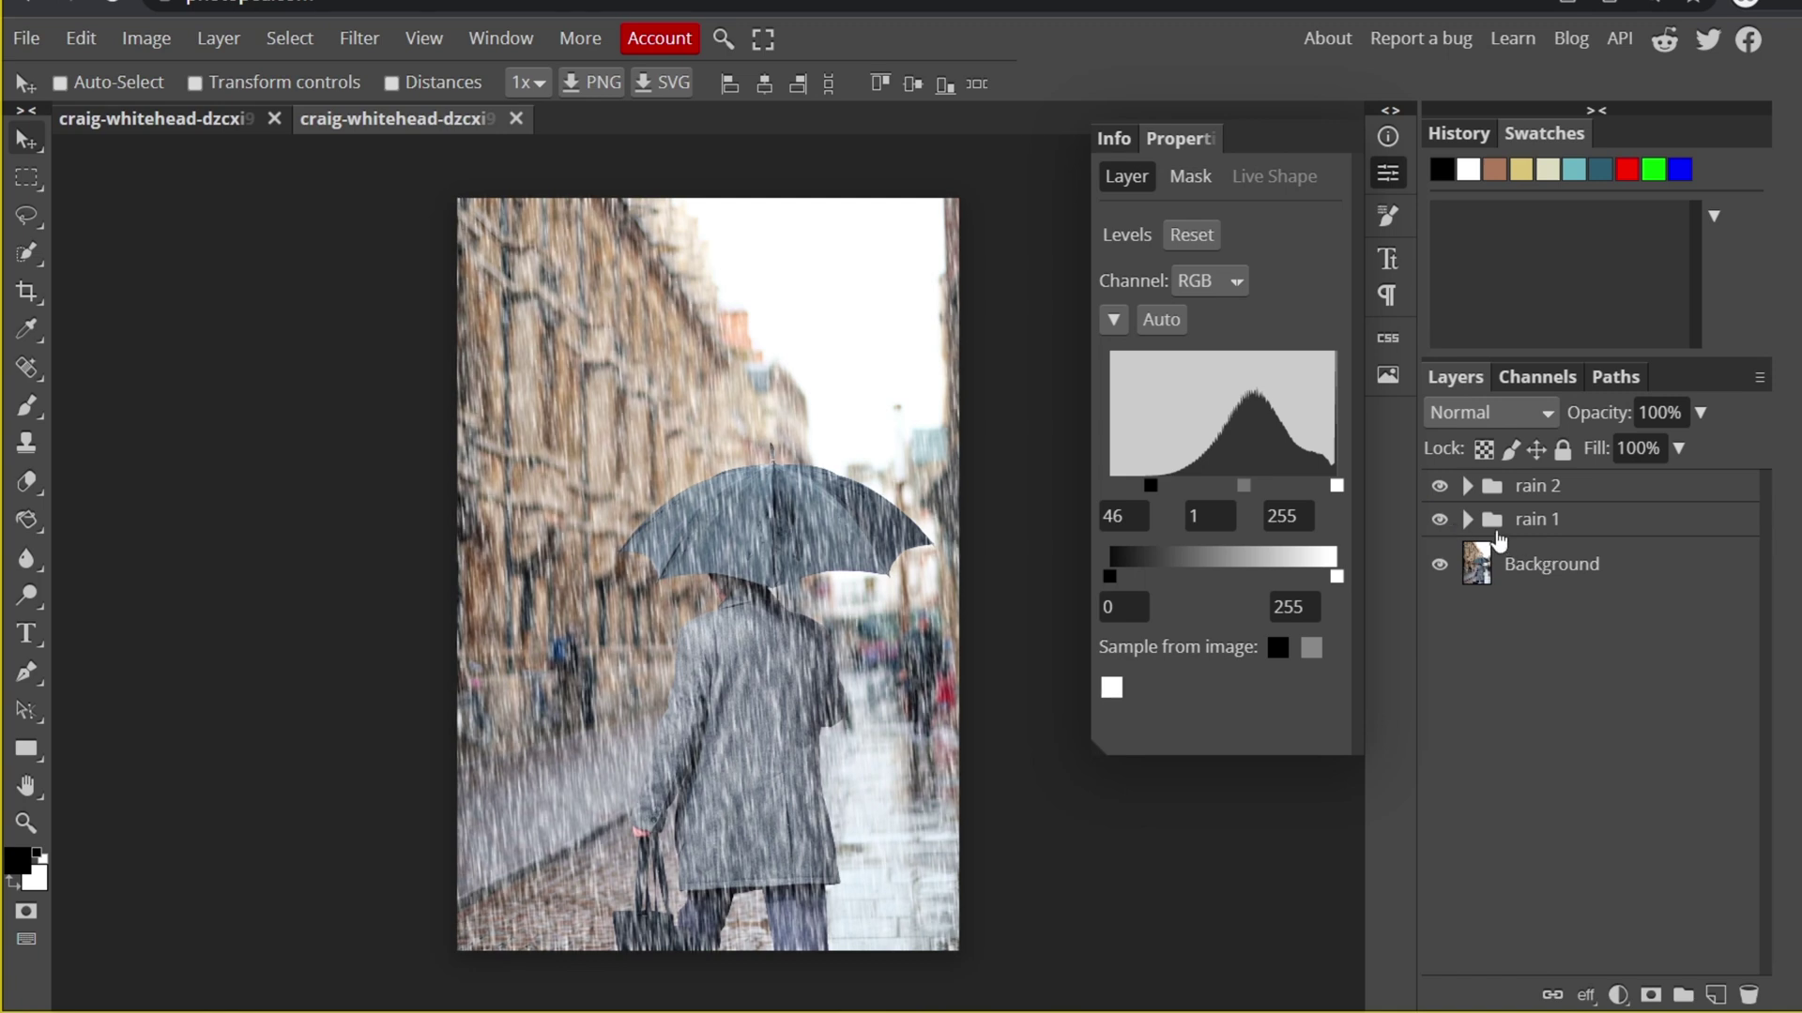
pyautogui.click(1439, 487)
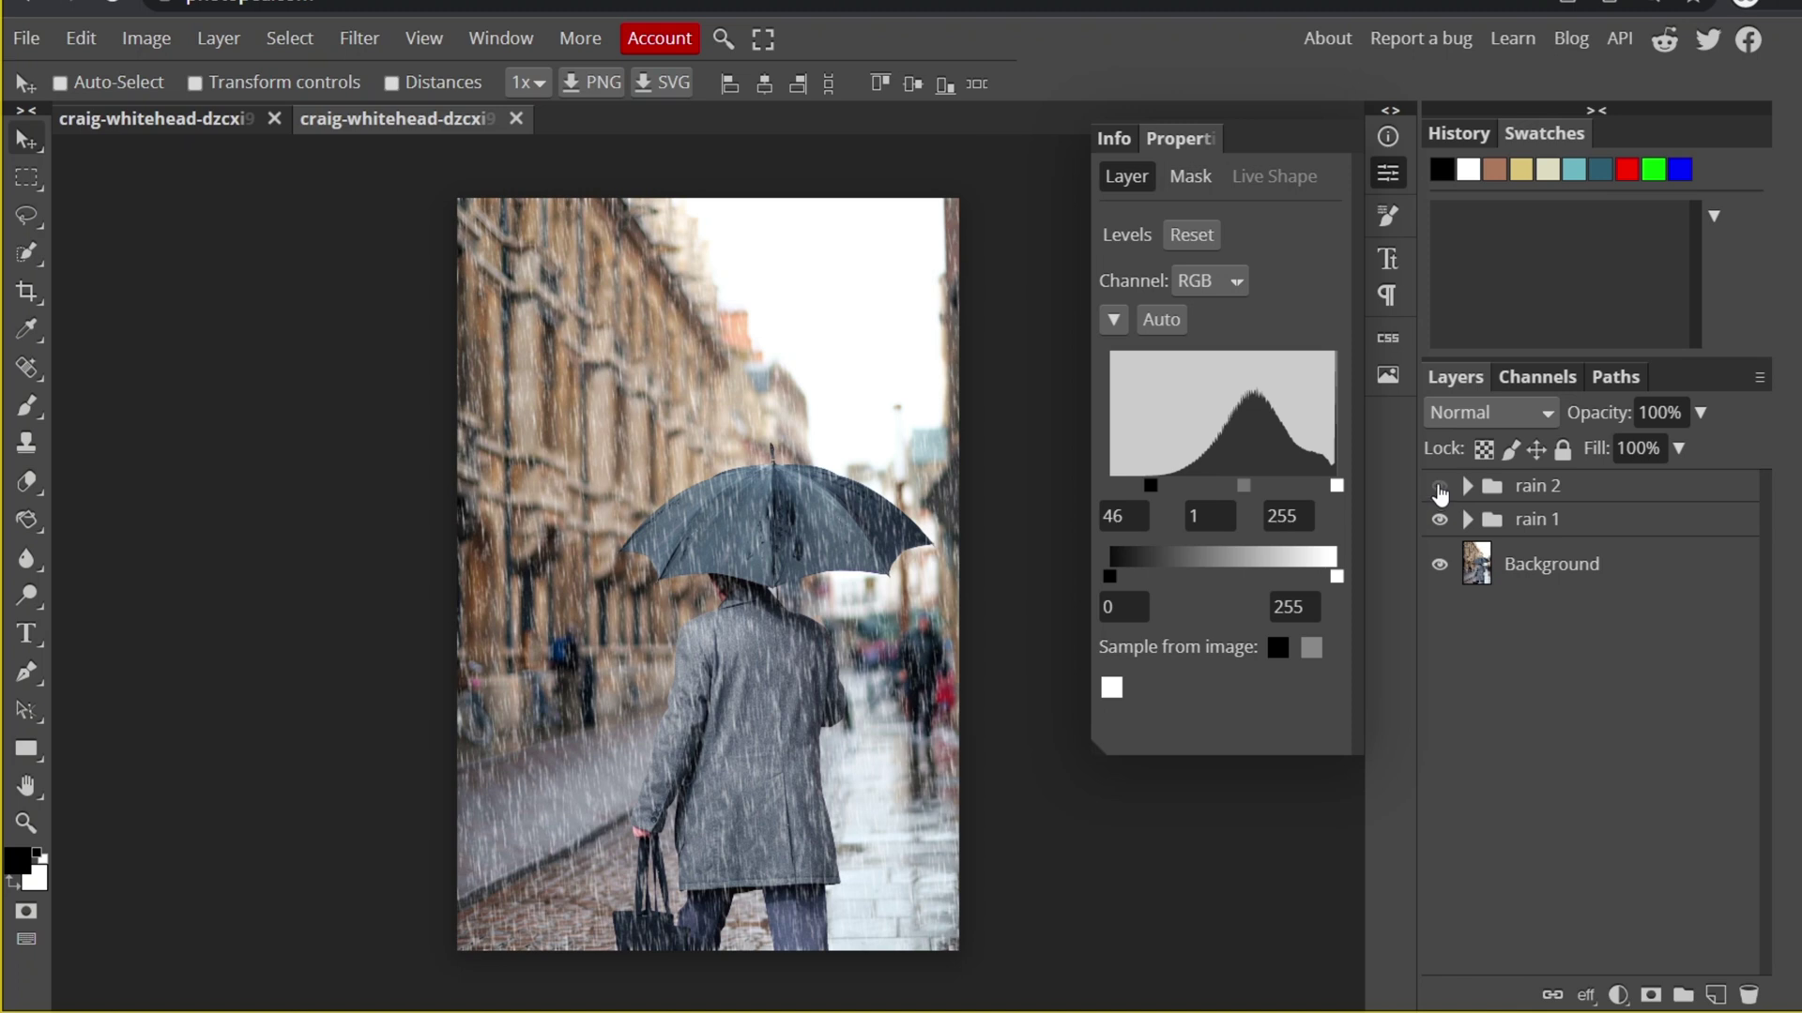
pyautogui.click(1440, 488)
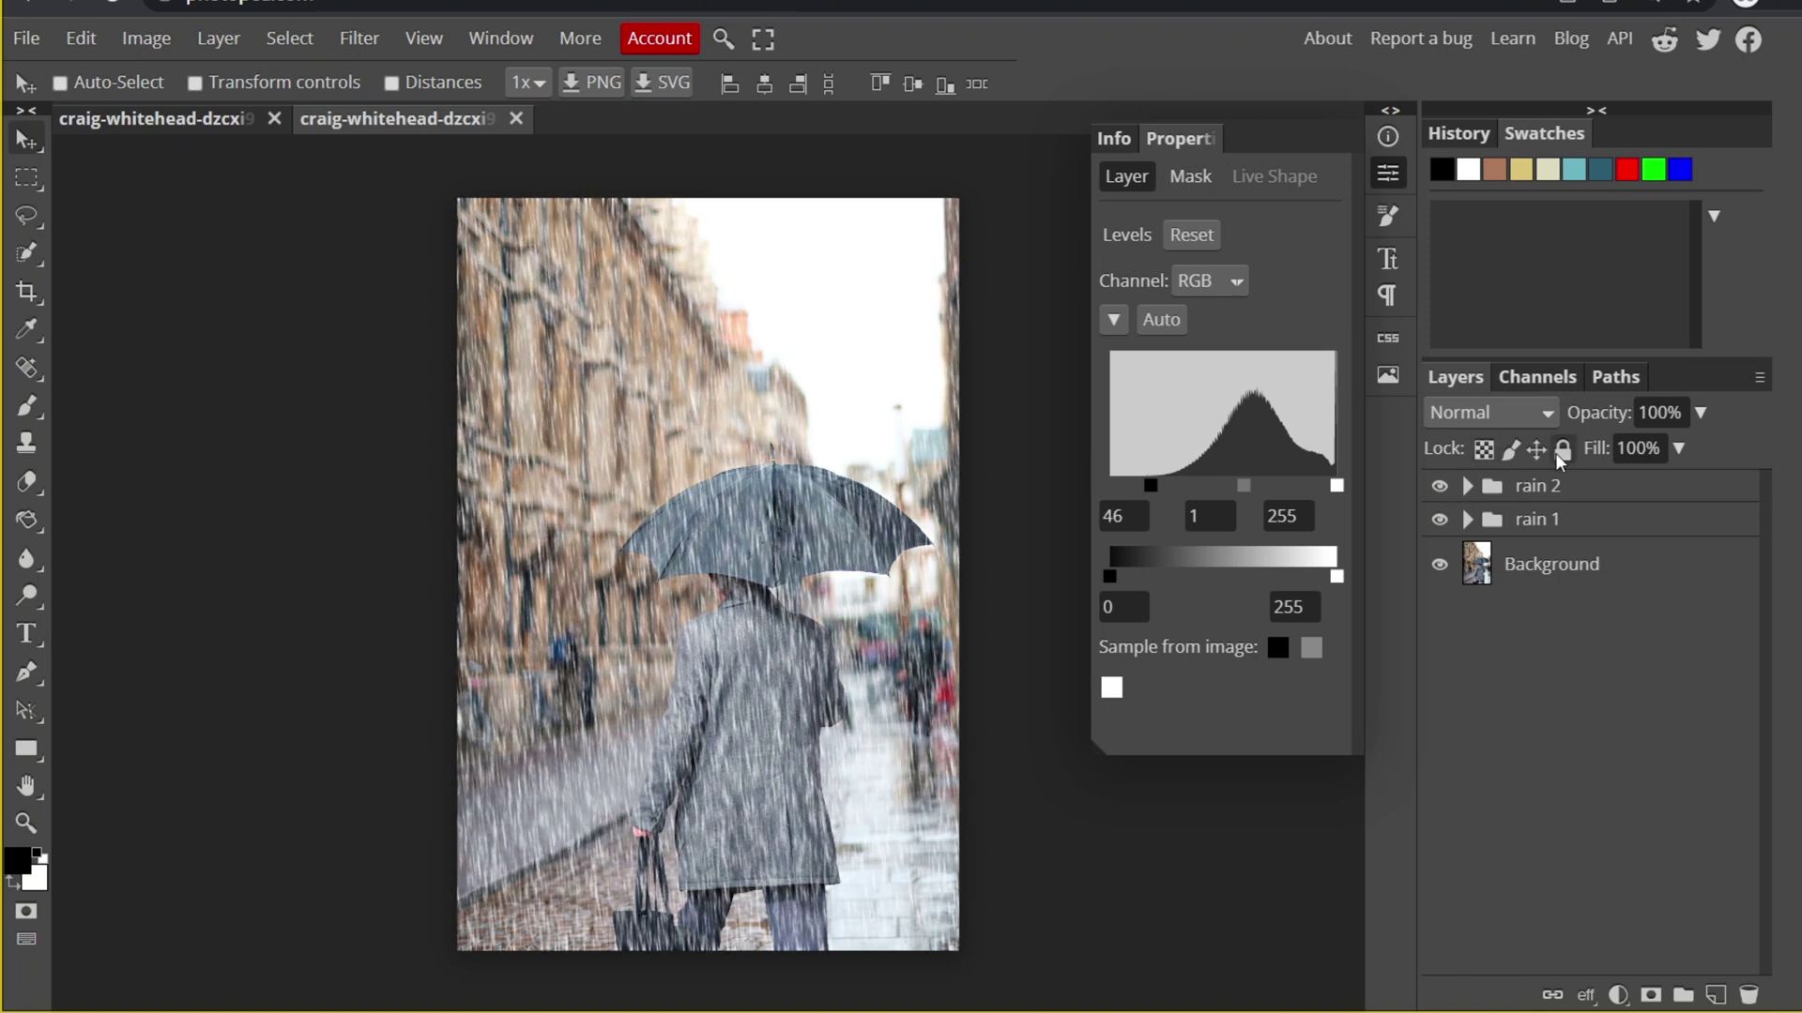
# Step: Reduce the rain 2 group's opacity to 54% and compare the photo with and without it
pyautogui.click(1623, 489)
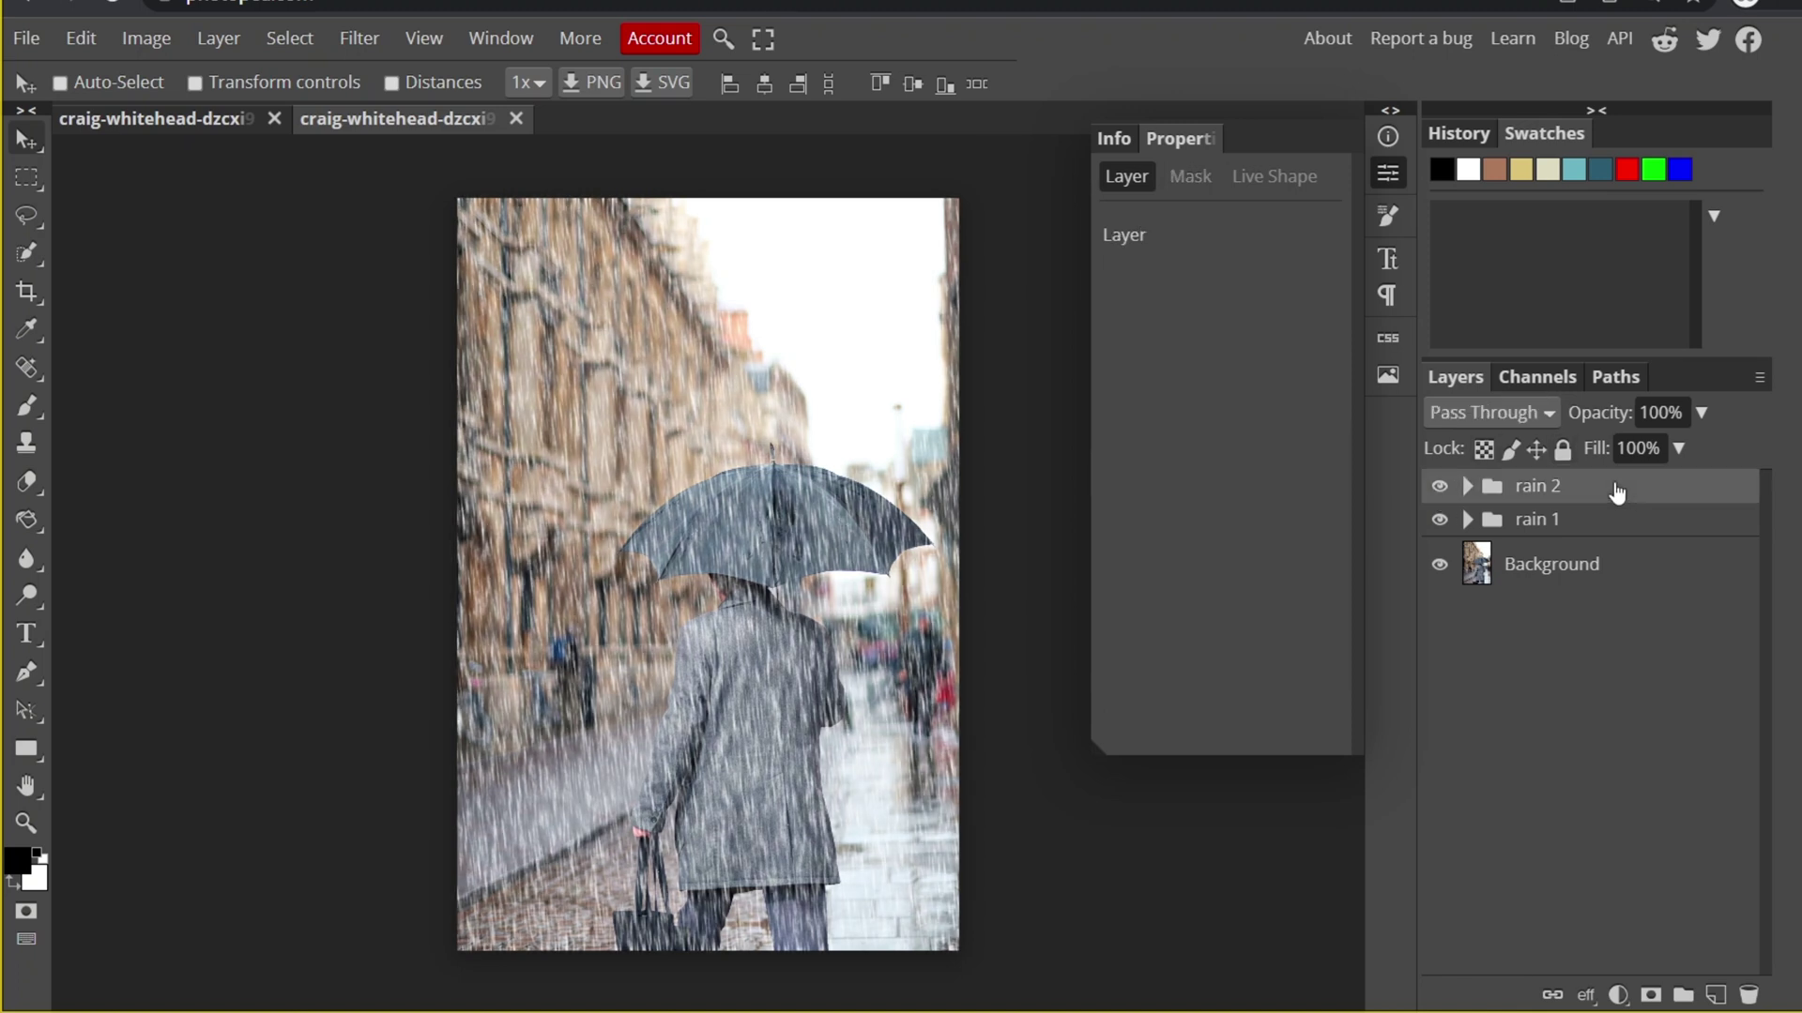
pyautogui.click(1700, 412)
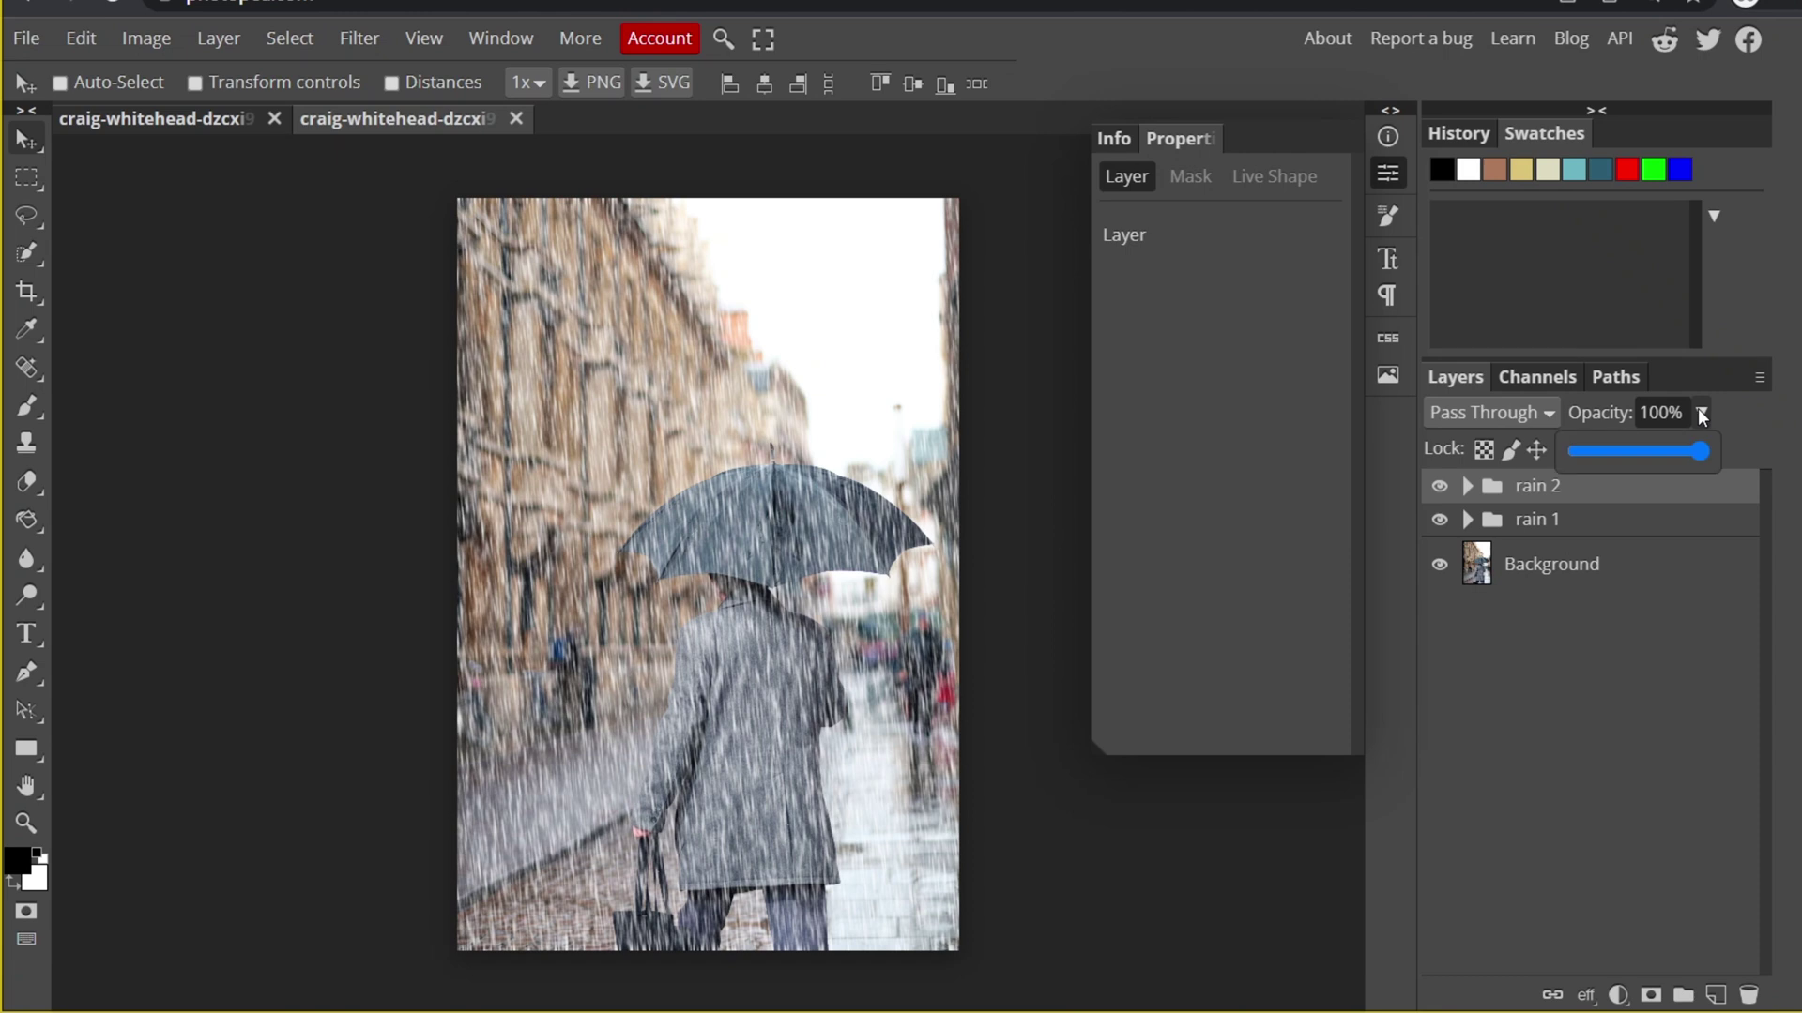
pyautogui.click(1659, 453)
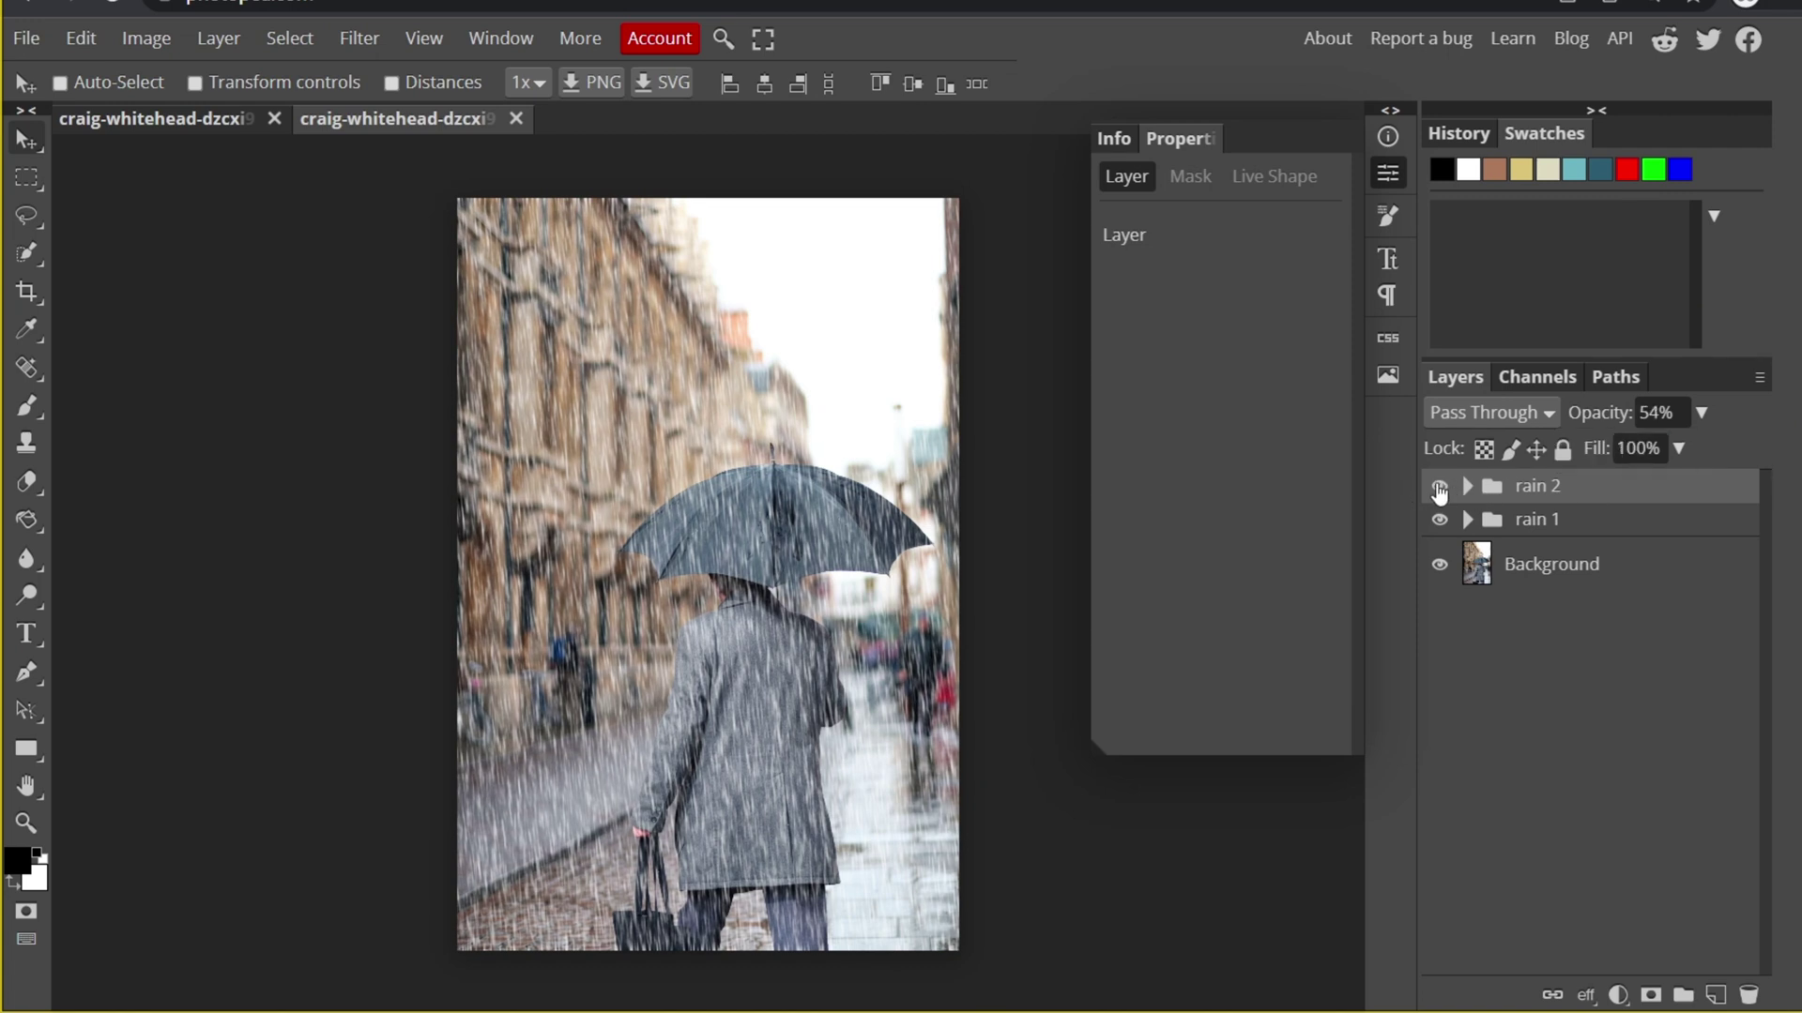
pyautogui.click(1439, 486)
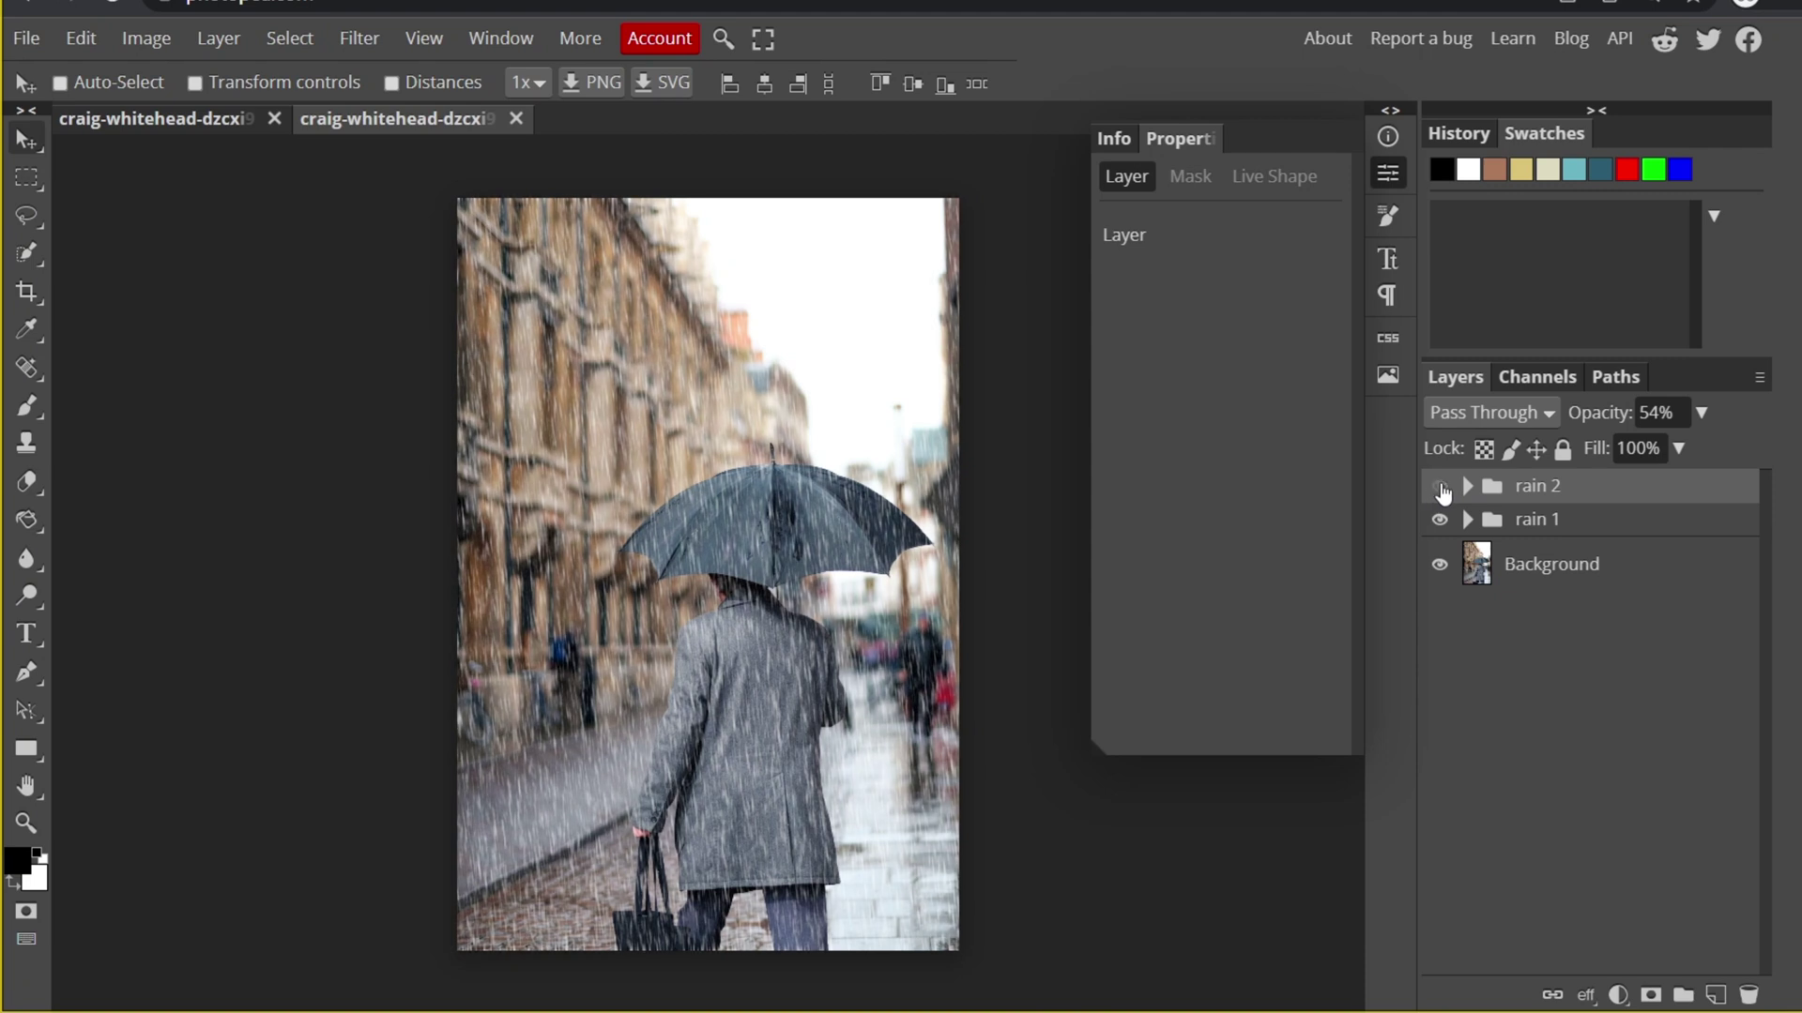
pyautogui.click(1441, 488)
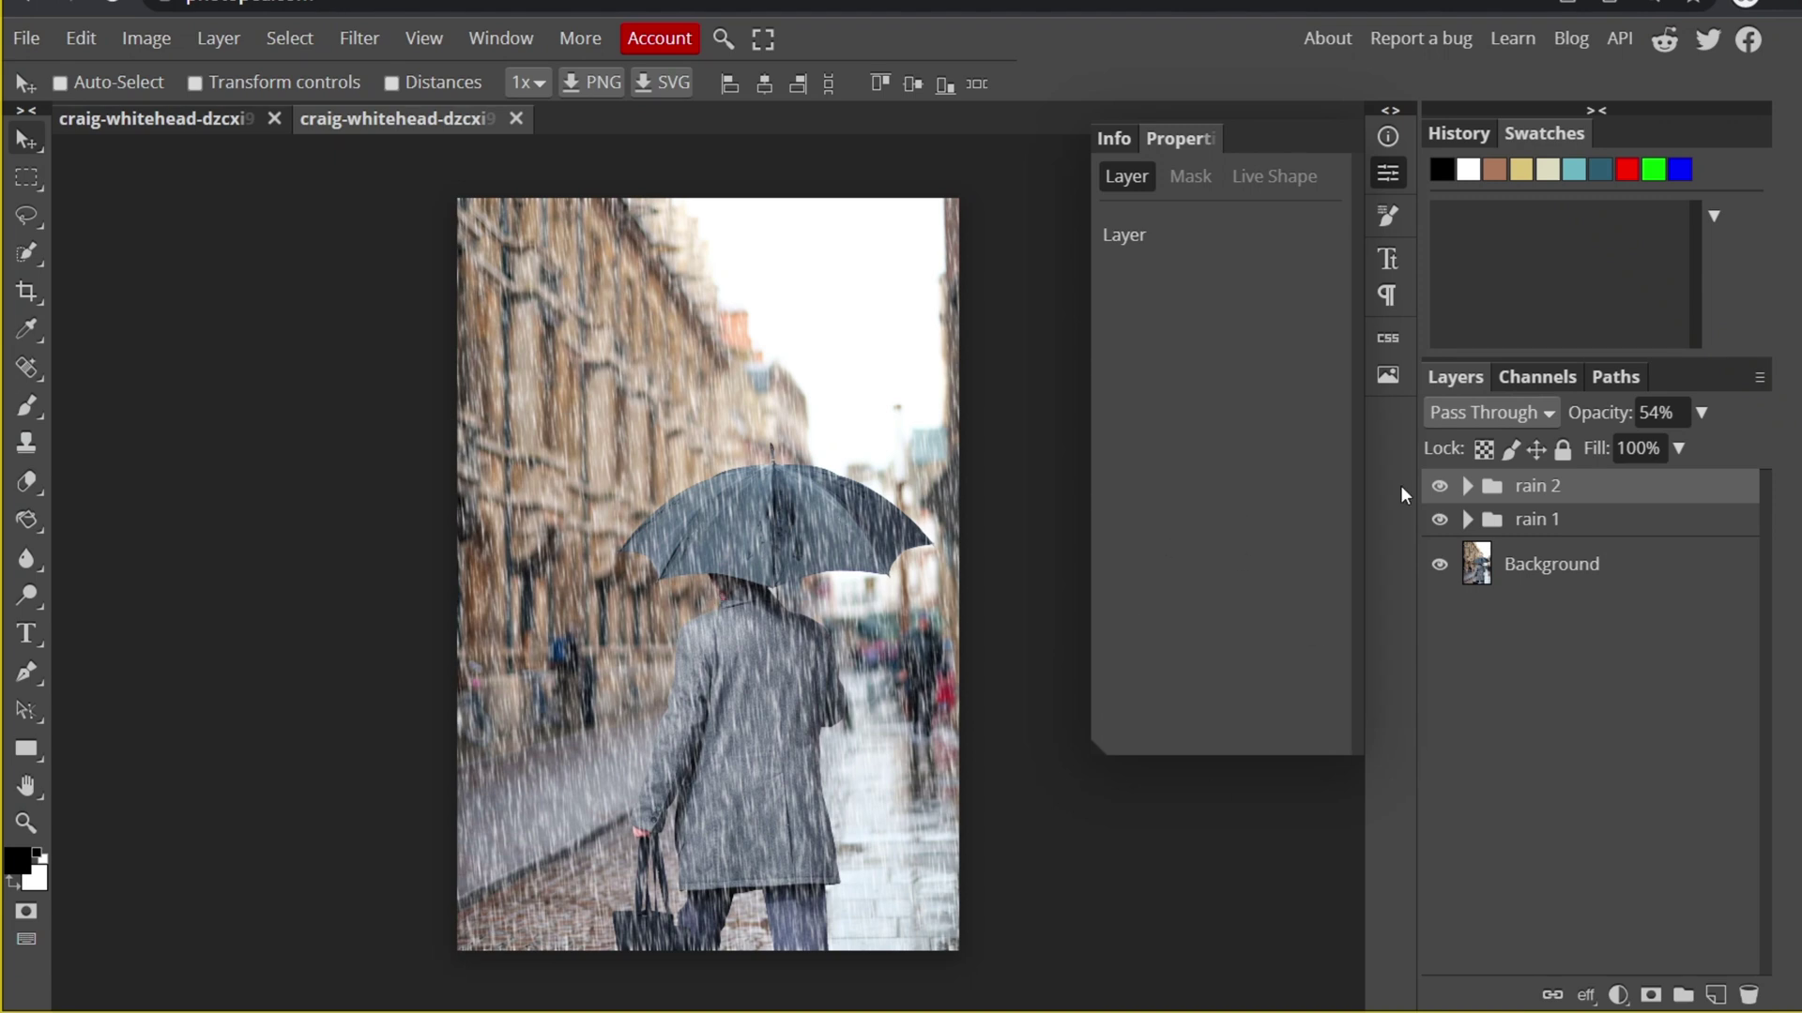
# Step: Combine the rain 1 and rain 2 groups into a parent group named "rain group" and check its contents
pyautogui.keyDown('shift'); pyautogui.click(1607, 522); pyautogui.keyUp('shift')
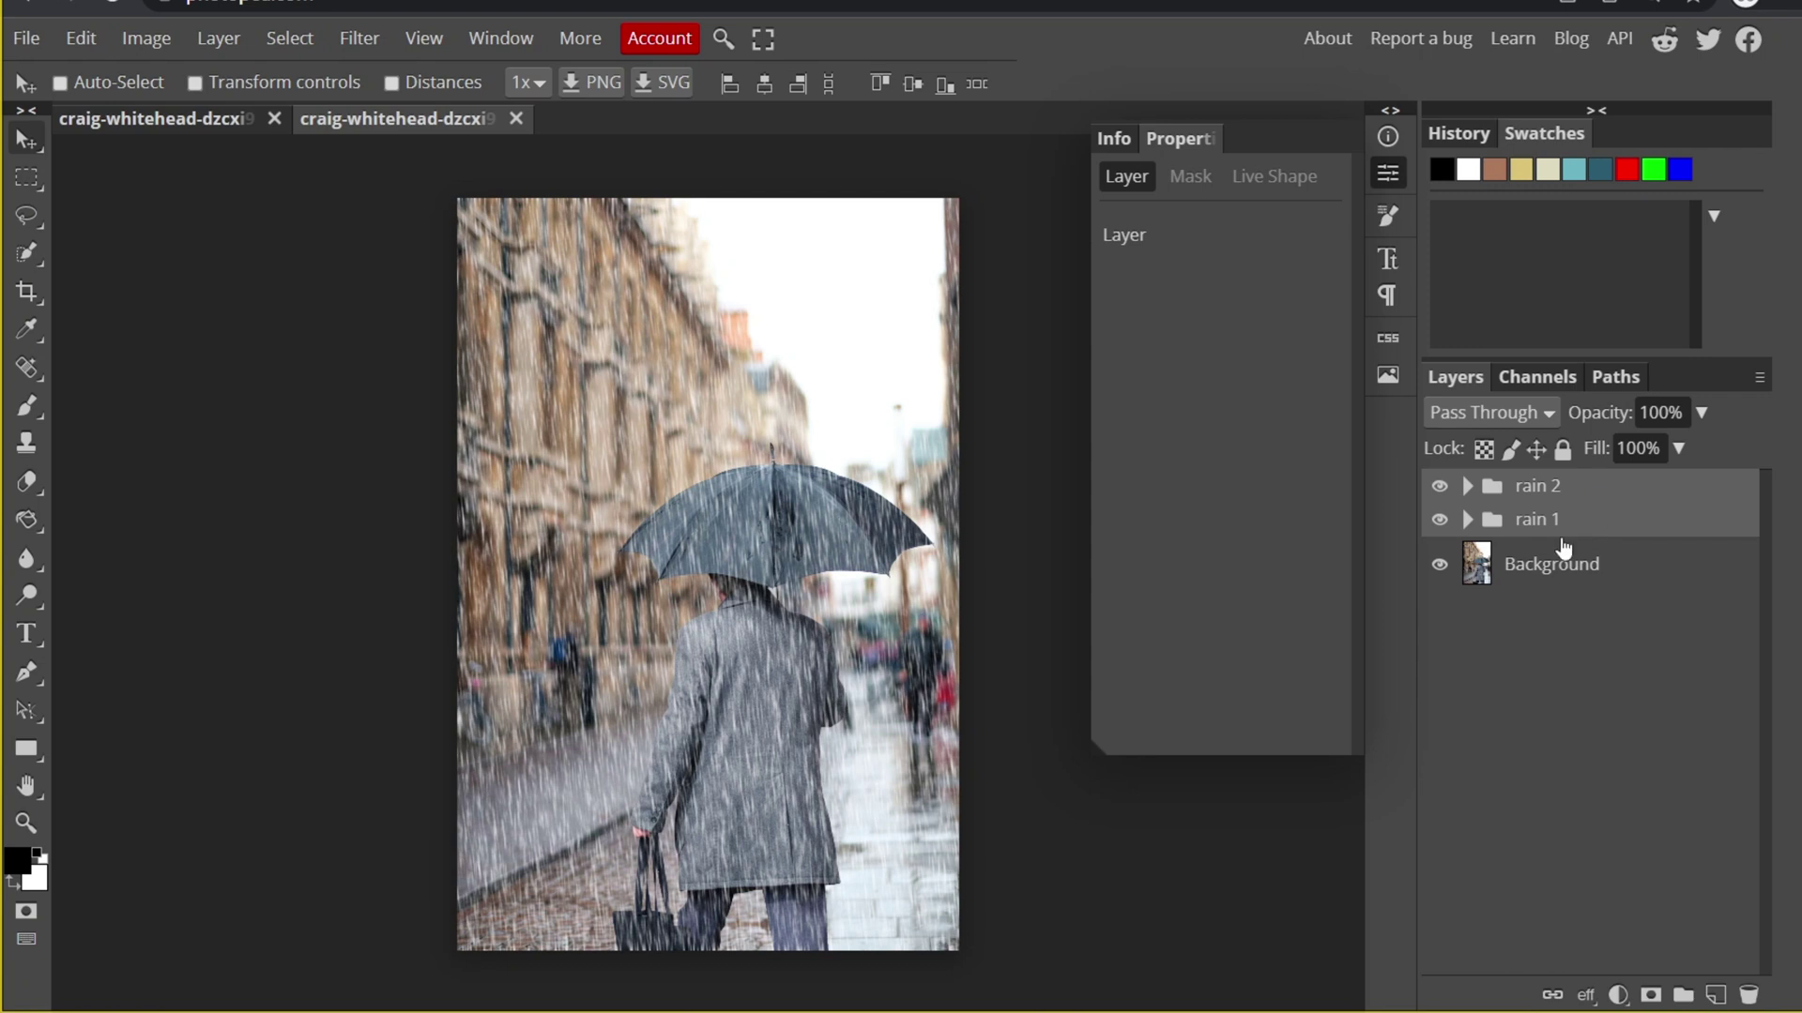
pyautogui.press('ctrl')
pyautogui.hotkey('ctrl', 'g')
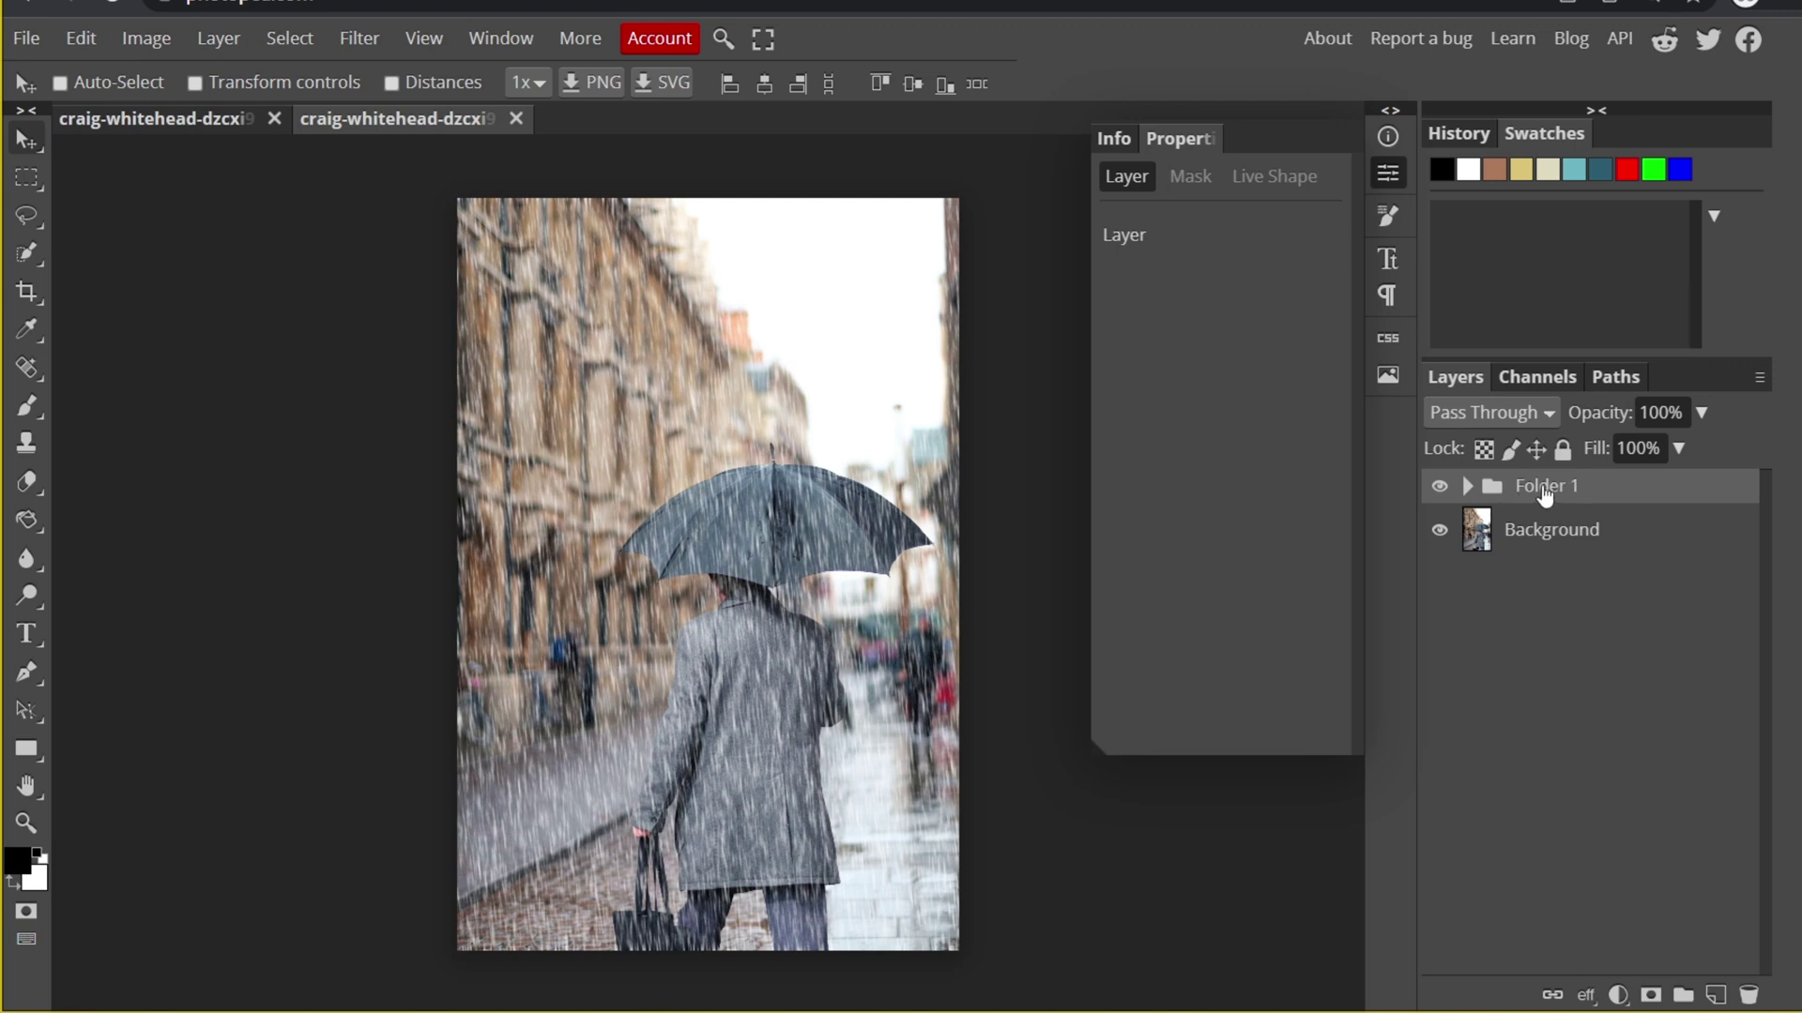
pyautogui.doubleClick(1545, 490)
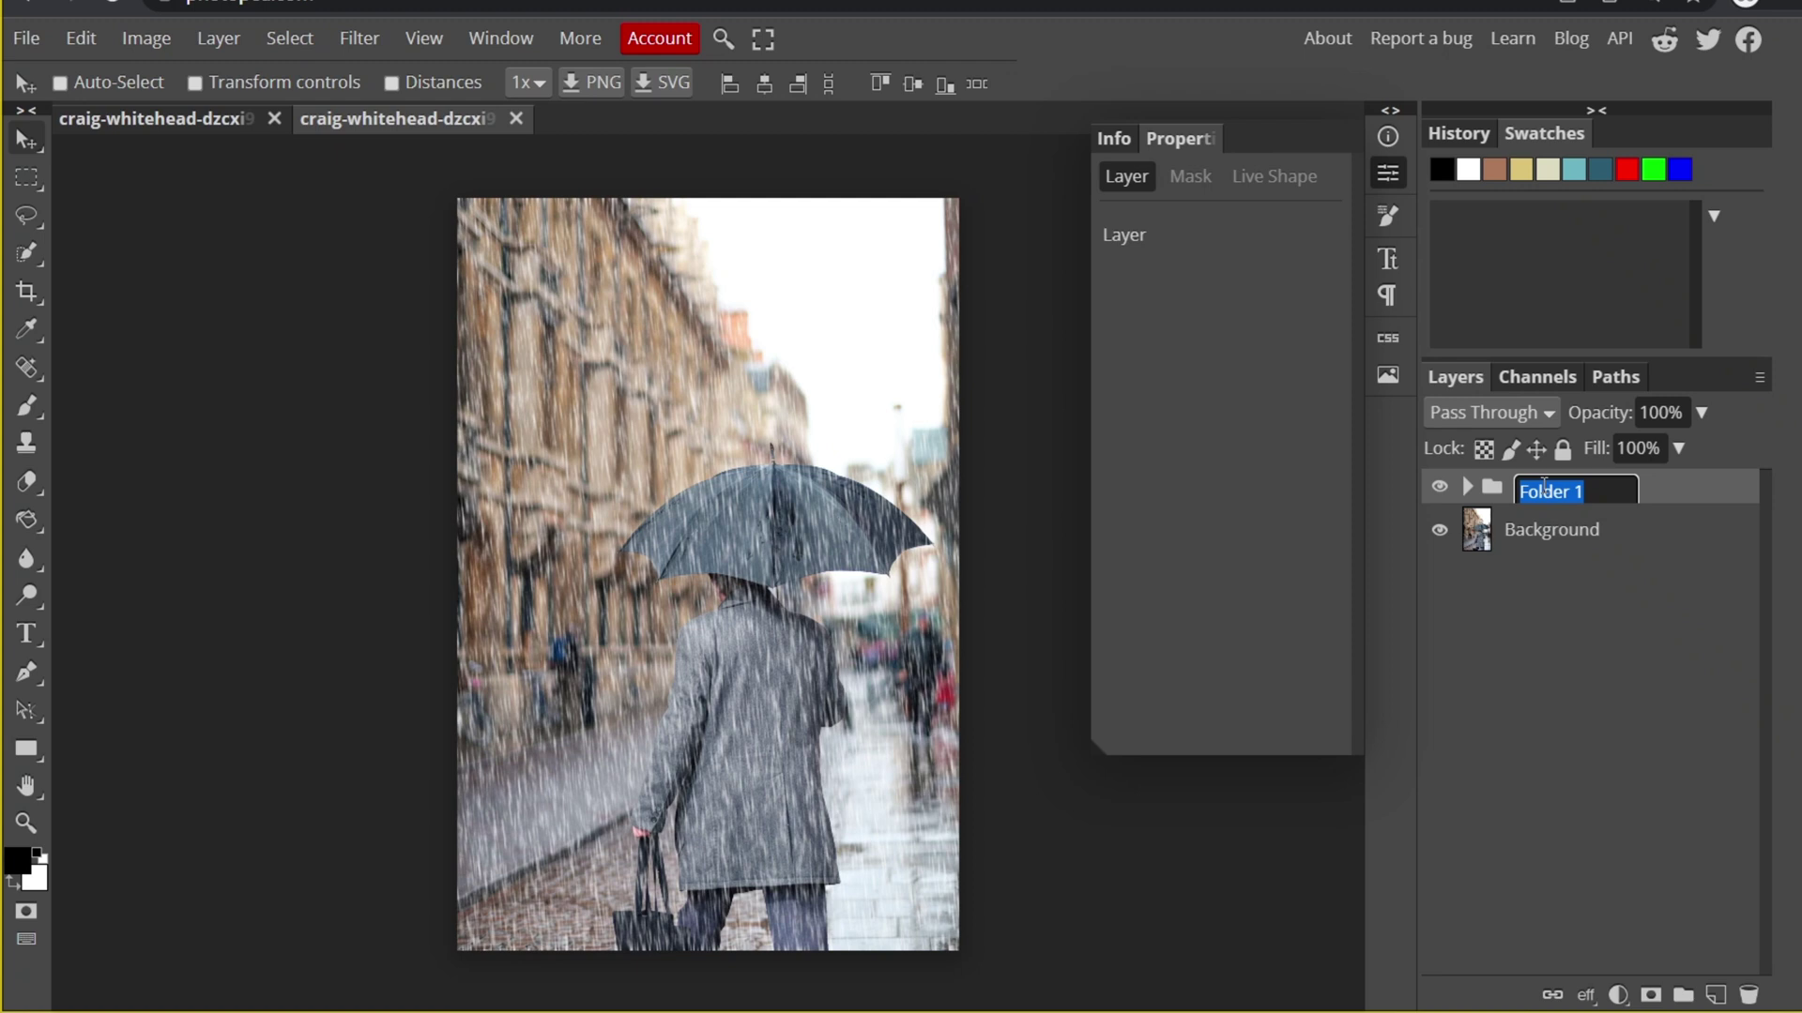
pyautogui.write('rain group')
pyautogui.press('Return')
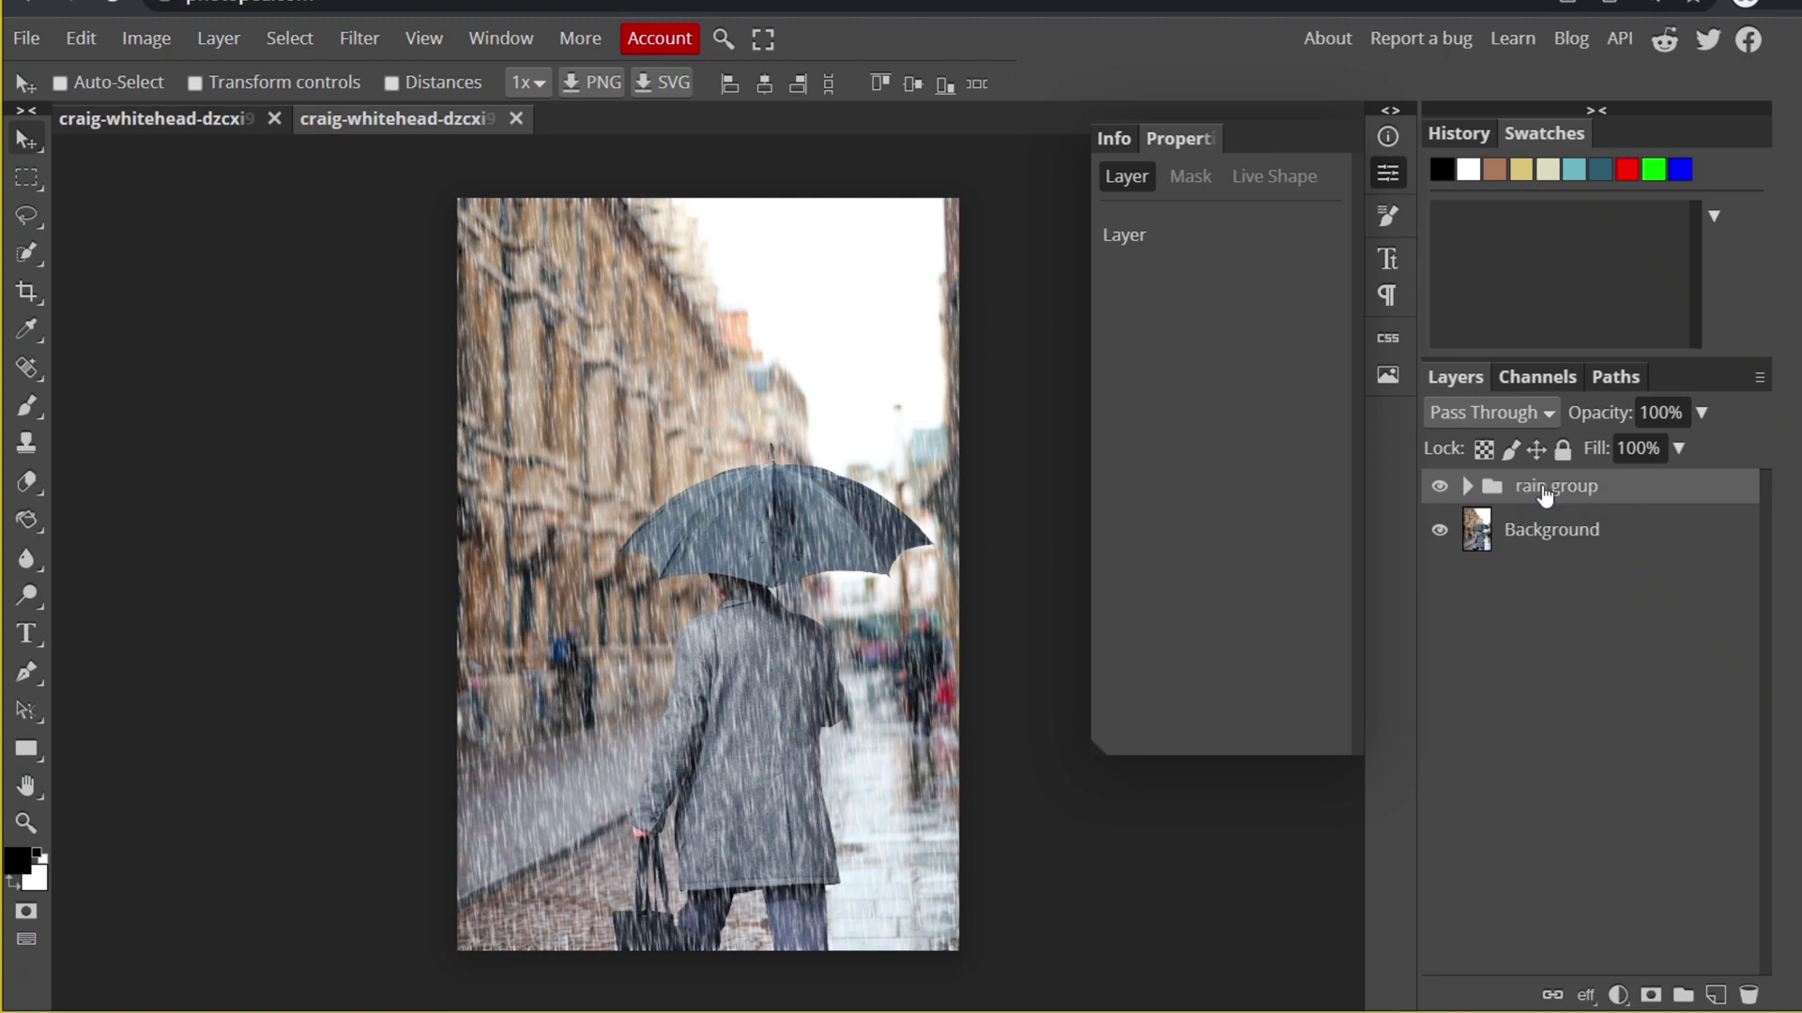
pyautogui.click(1468, 486)
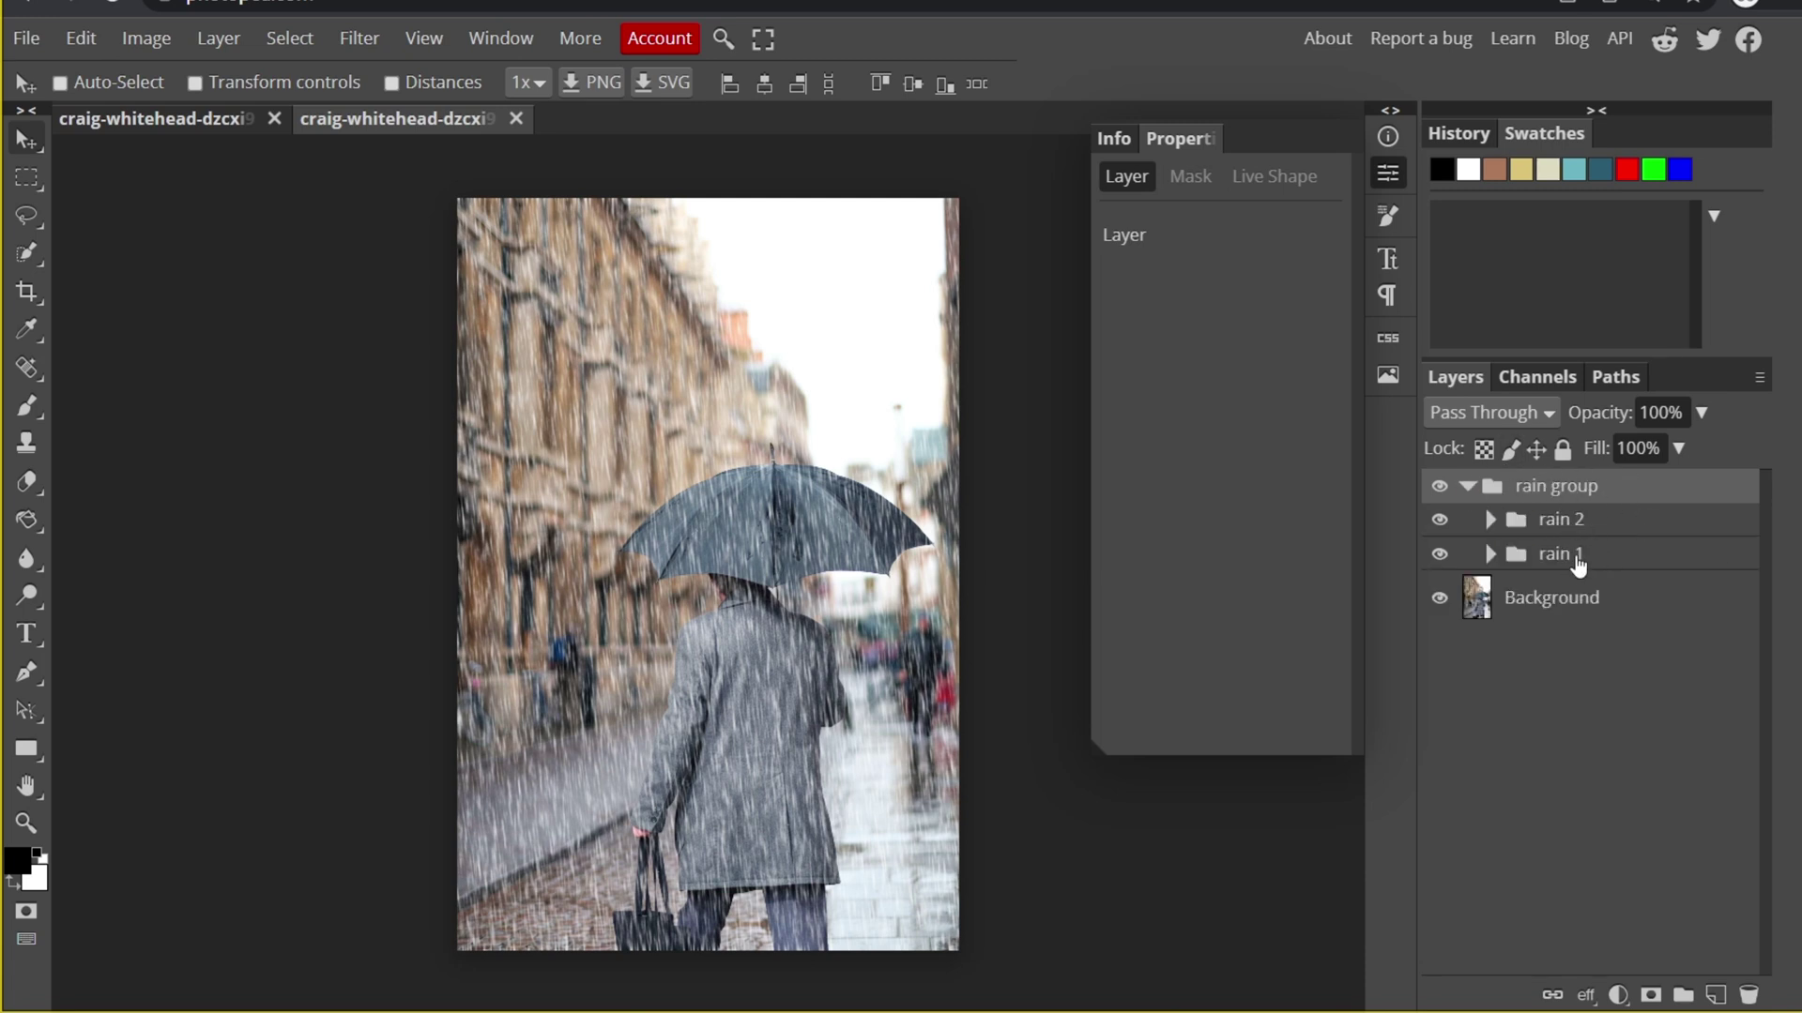
pyautogui.click(1467, 486)
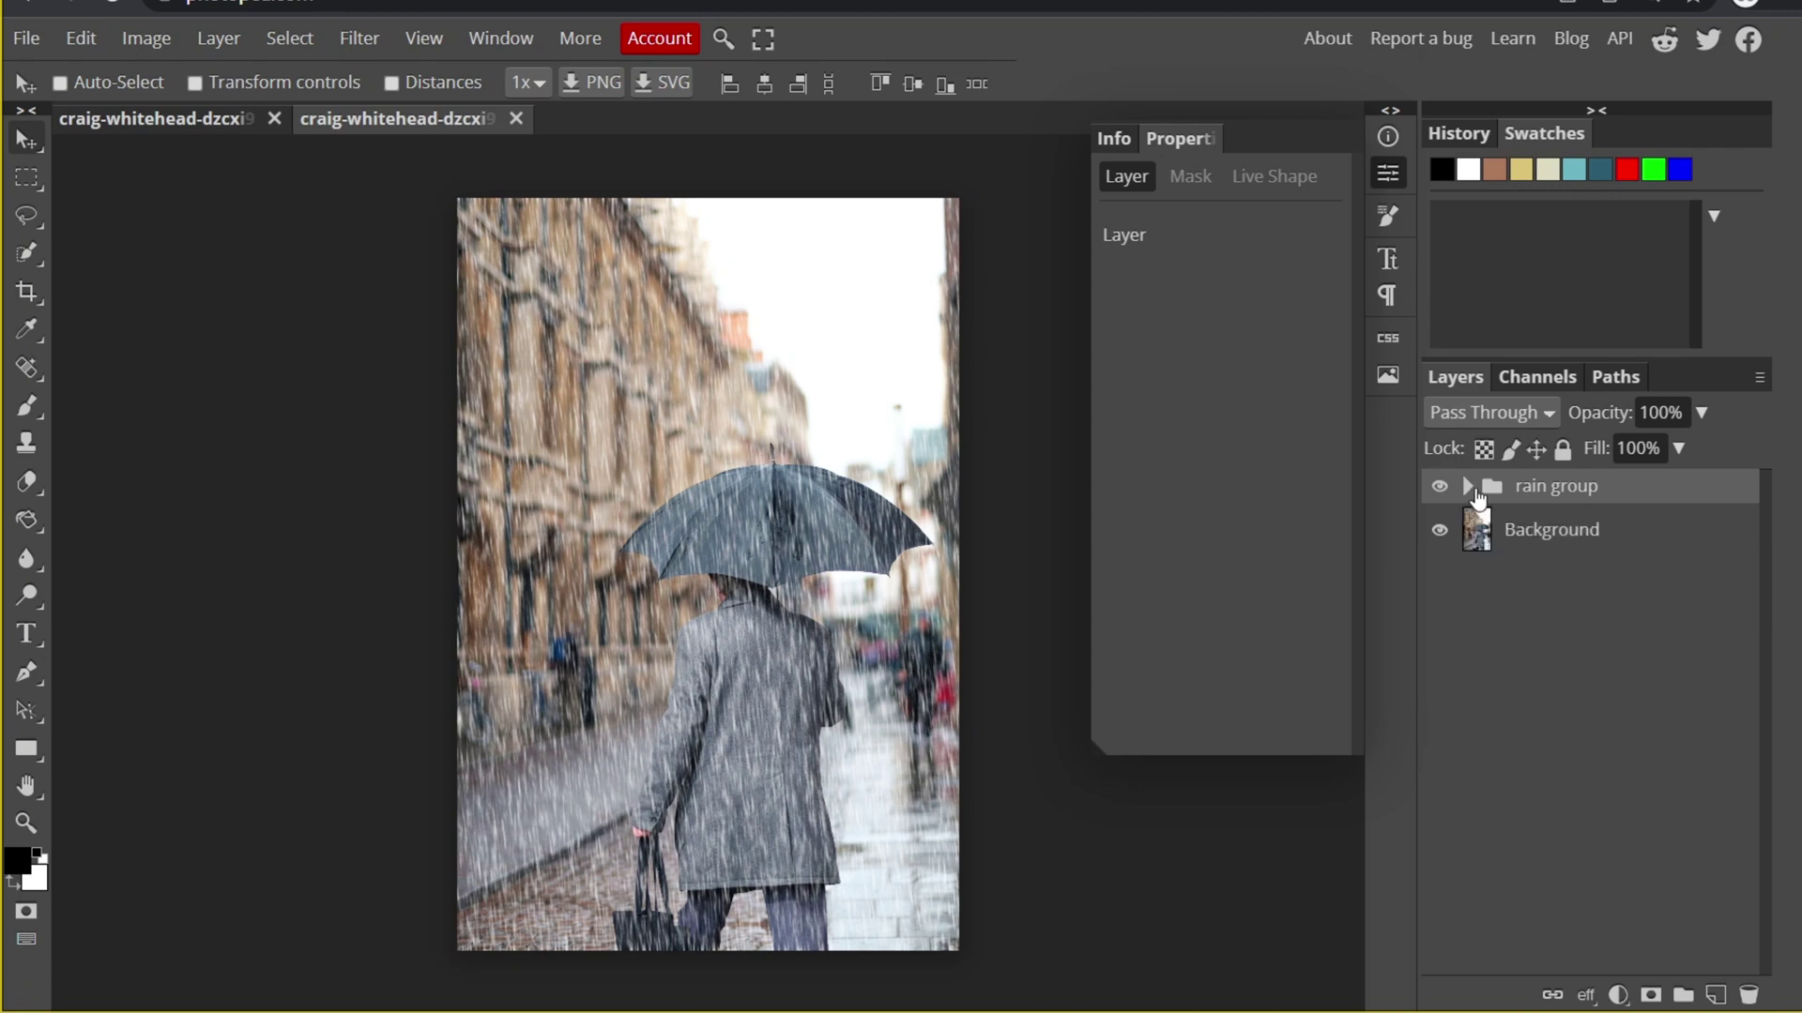
# Step: Add a raster mask to the rain group and thin the rain over the man using a soft black 747 px brush, 49% opacity, 13% flow
pyautogui.click(1650, 996)
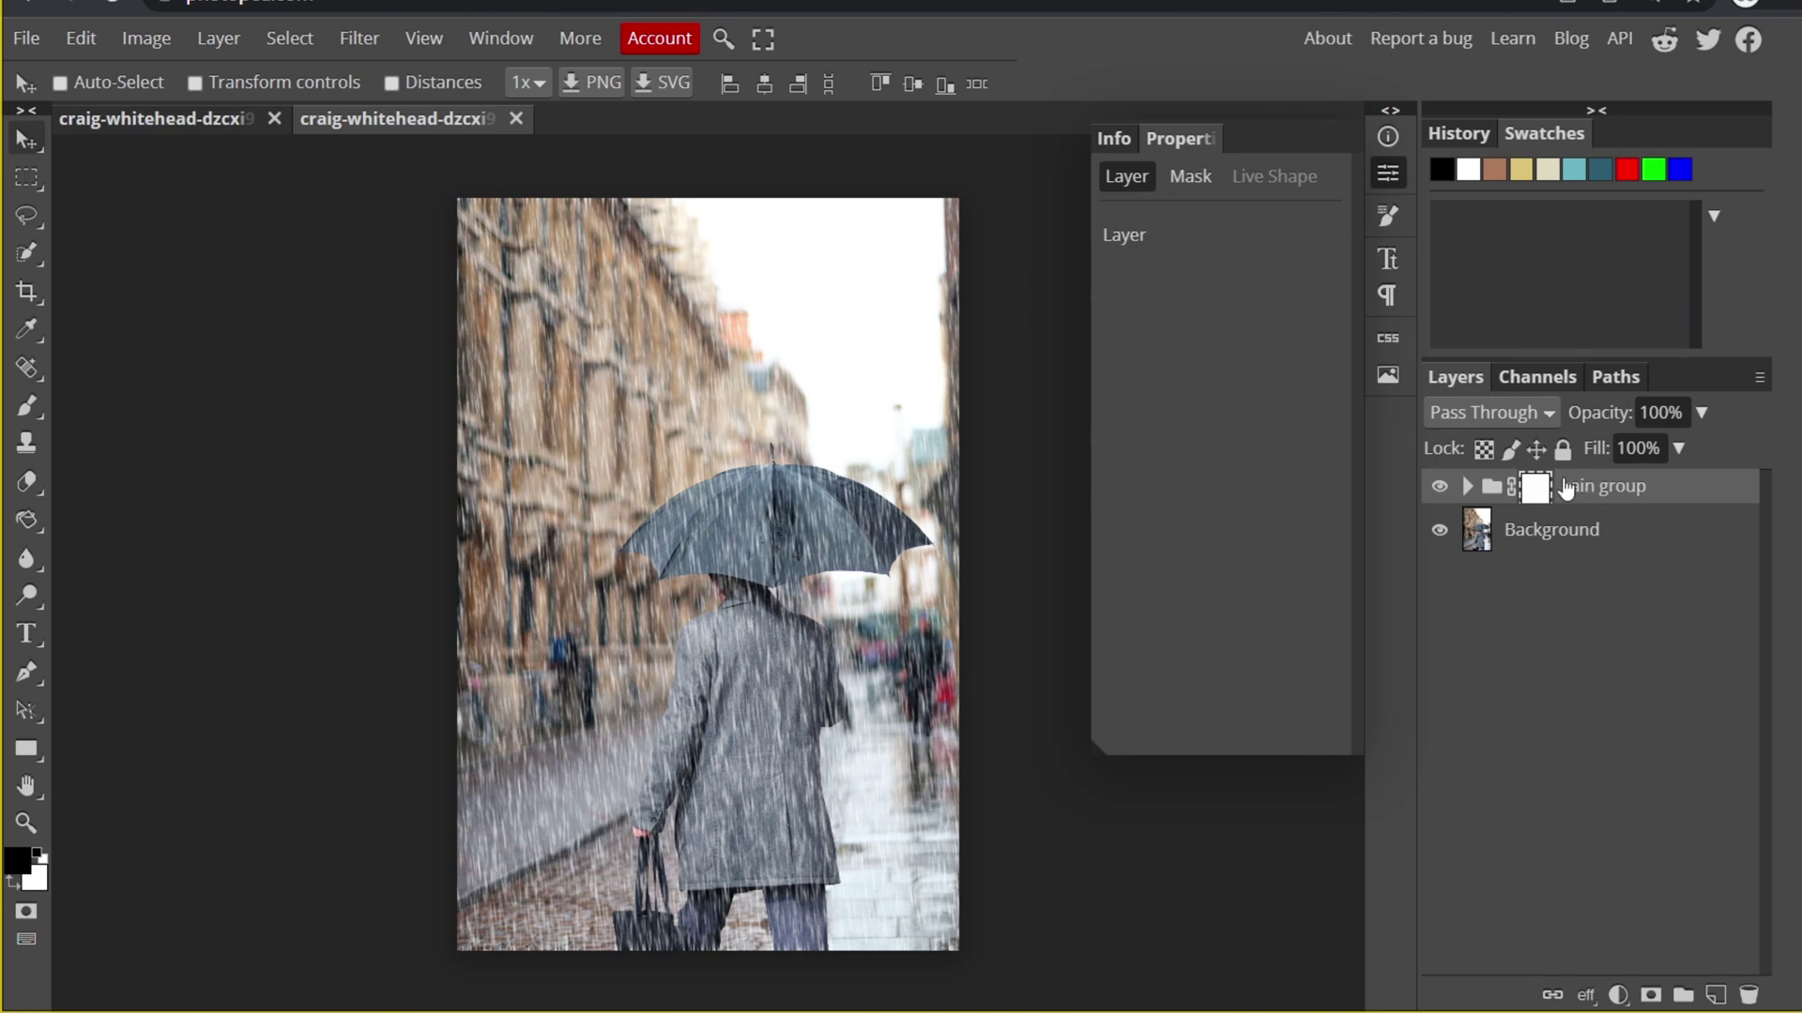
pyautogui.click(25, 406)
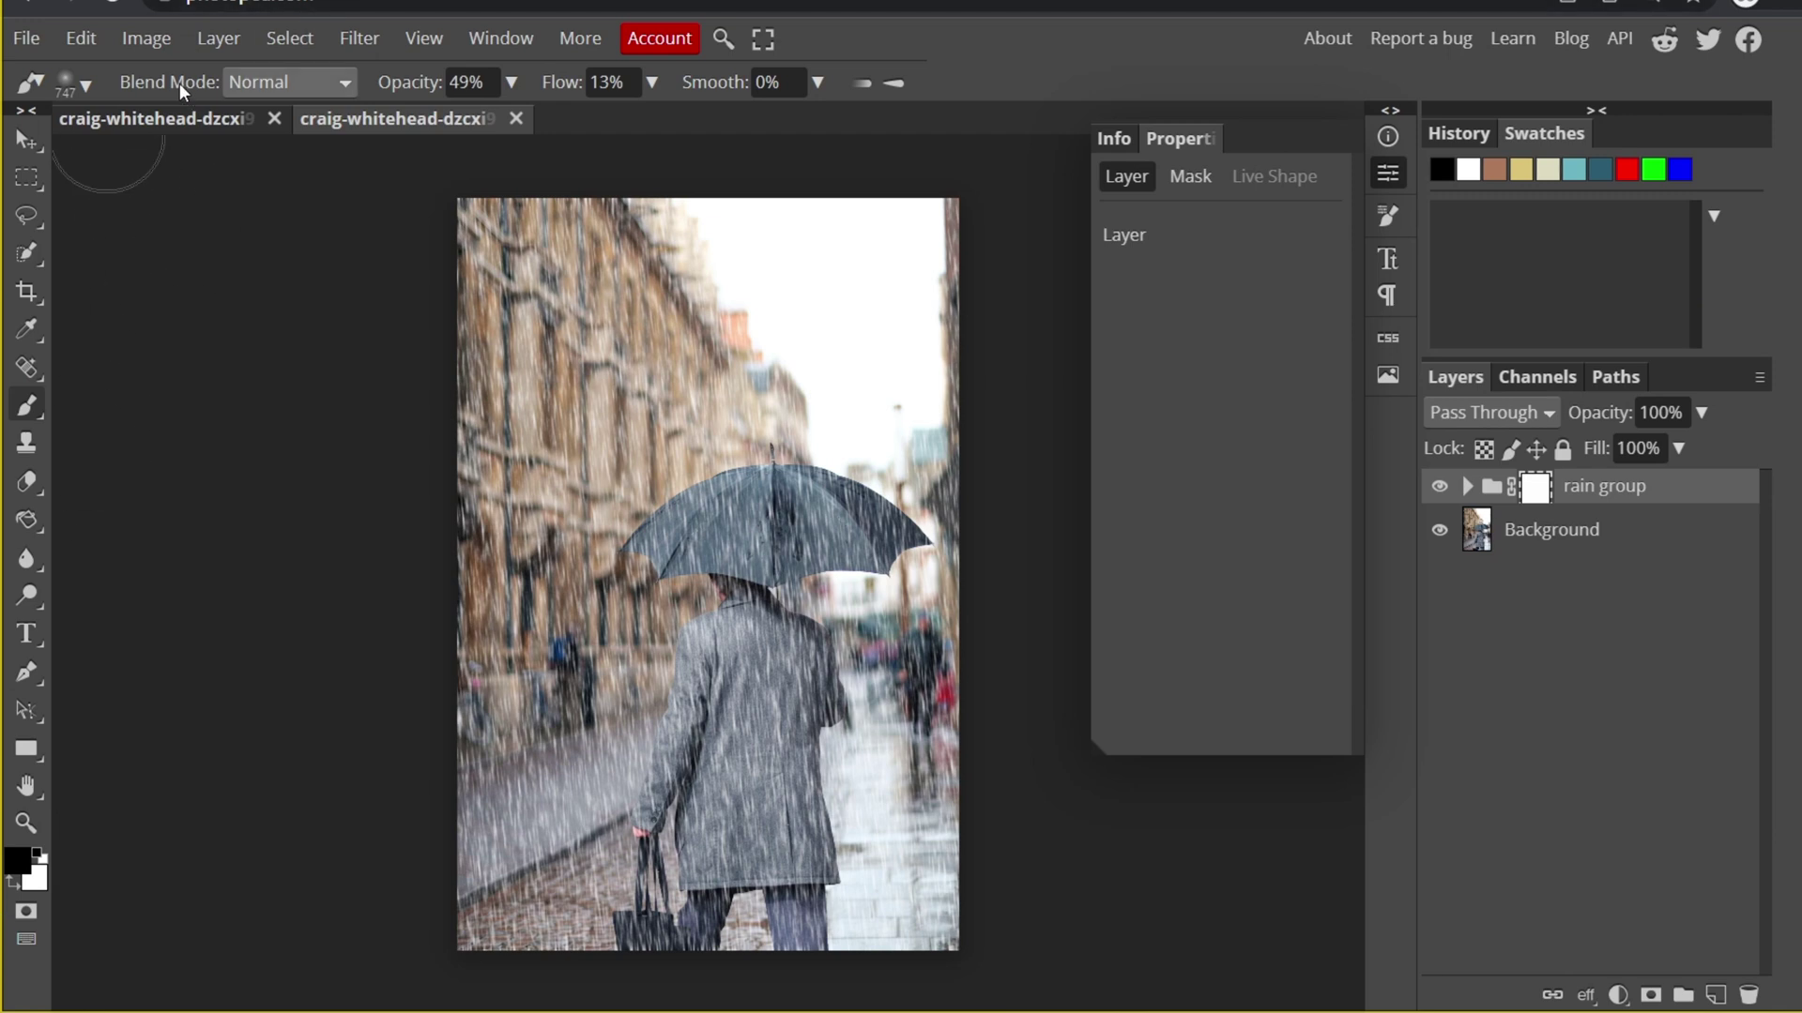
pyautogui.click(77, 81)
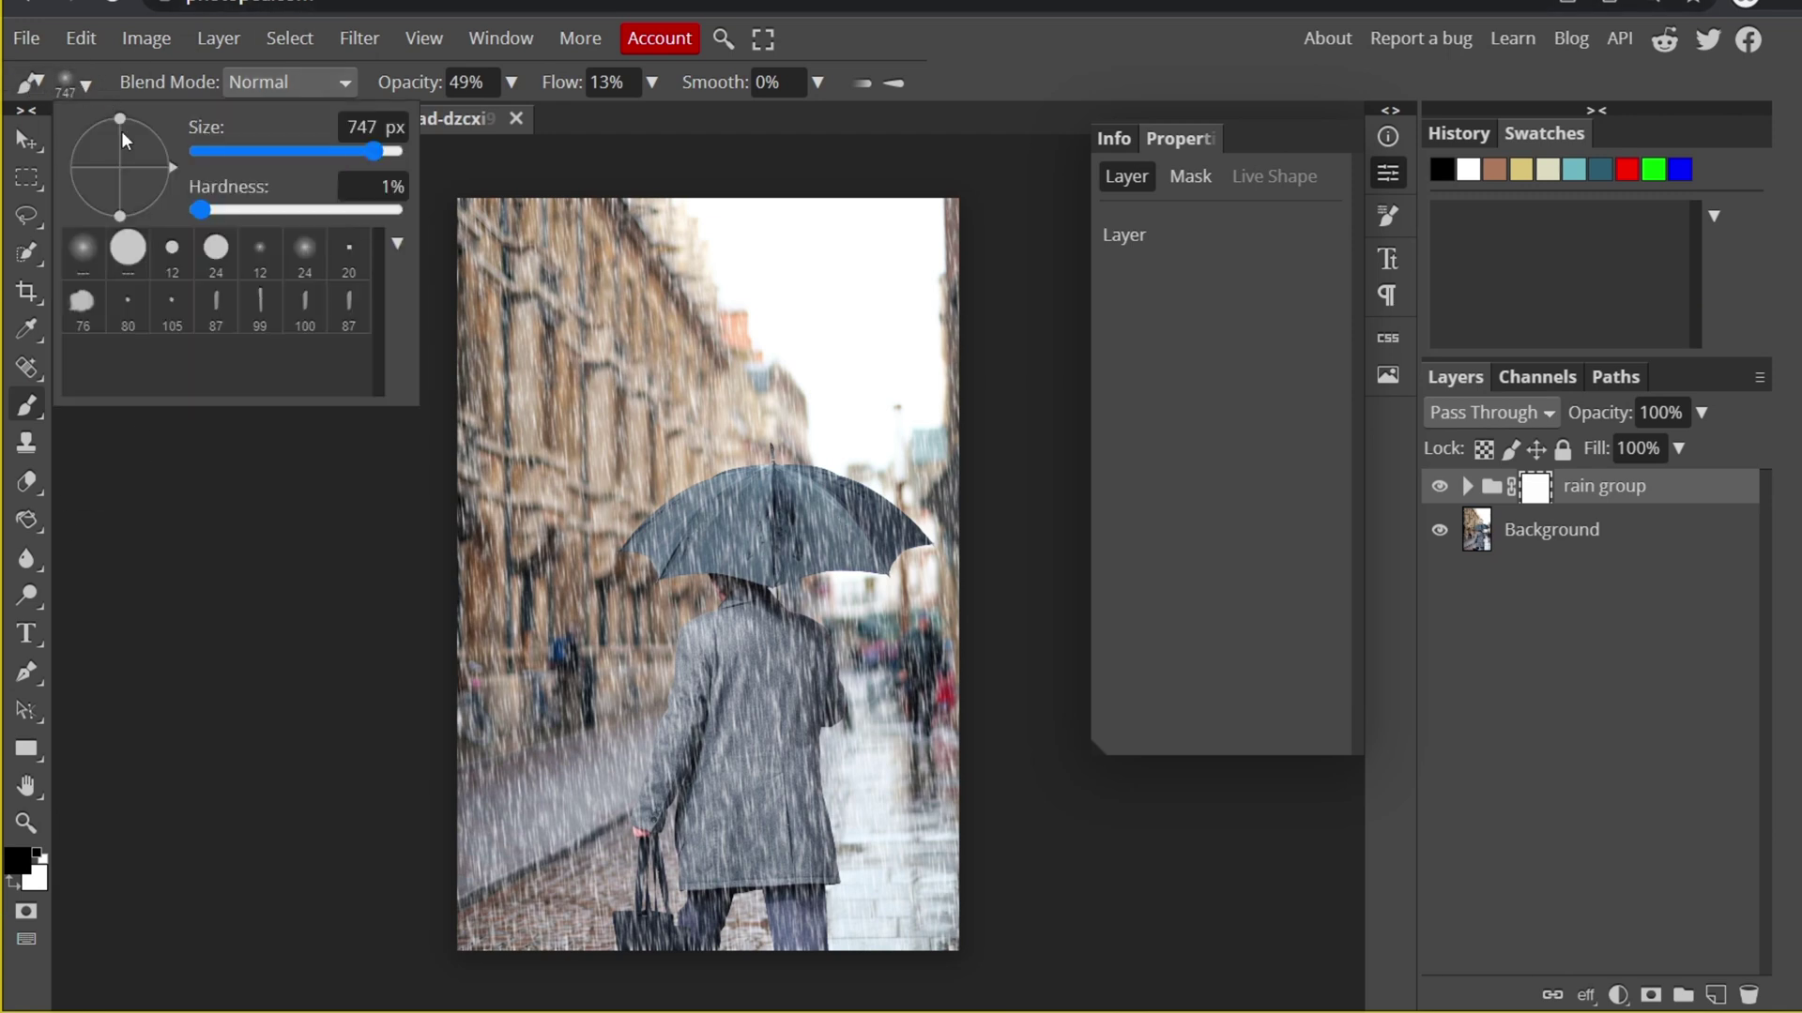
pyautogui.click(88, 85)
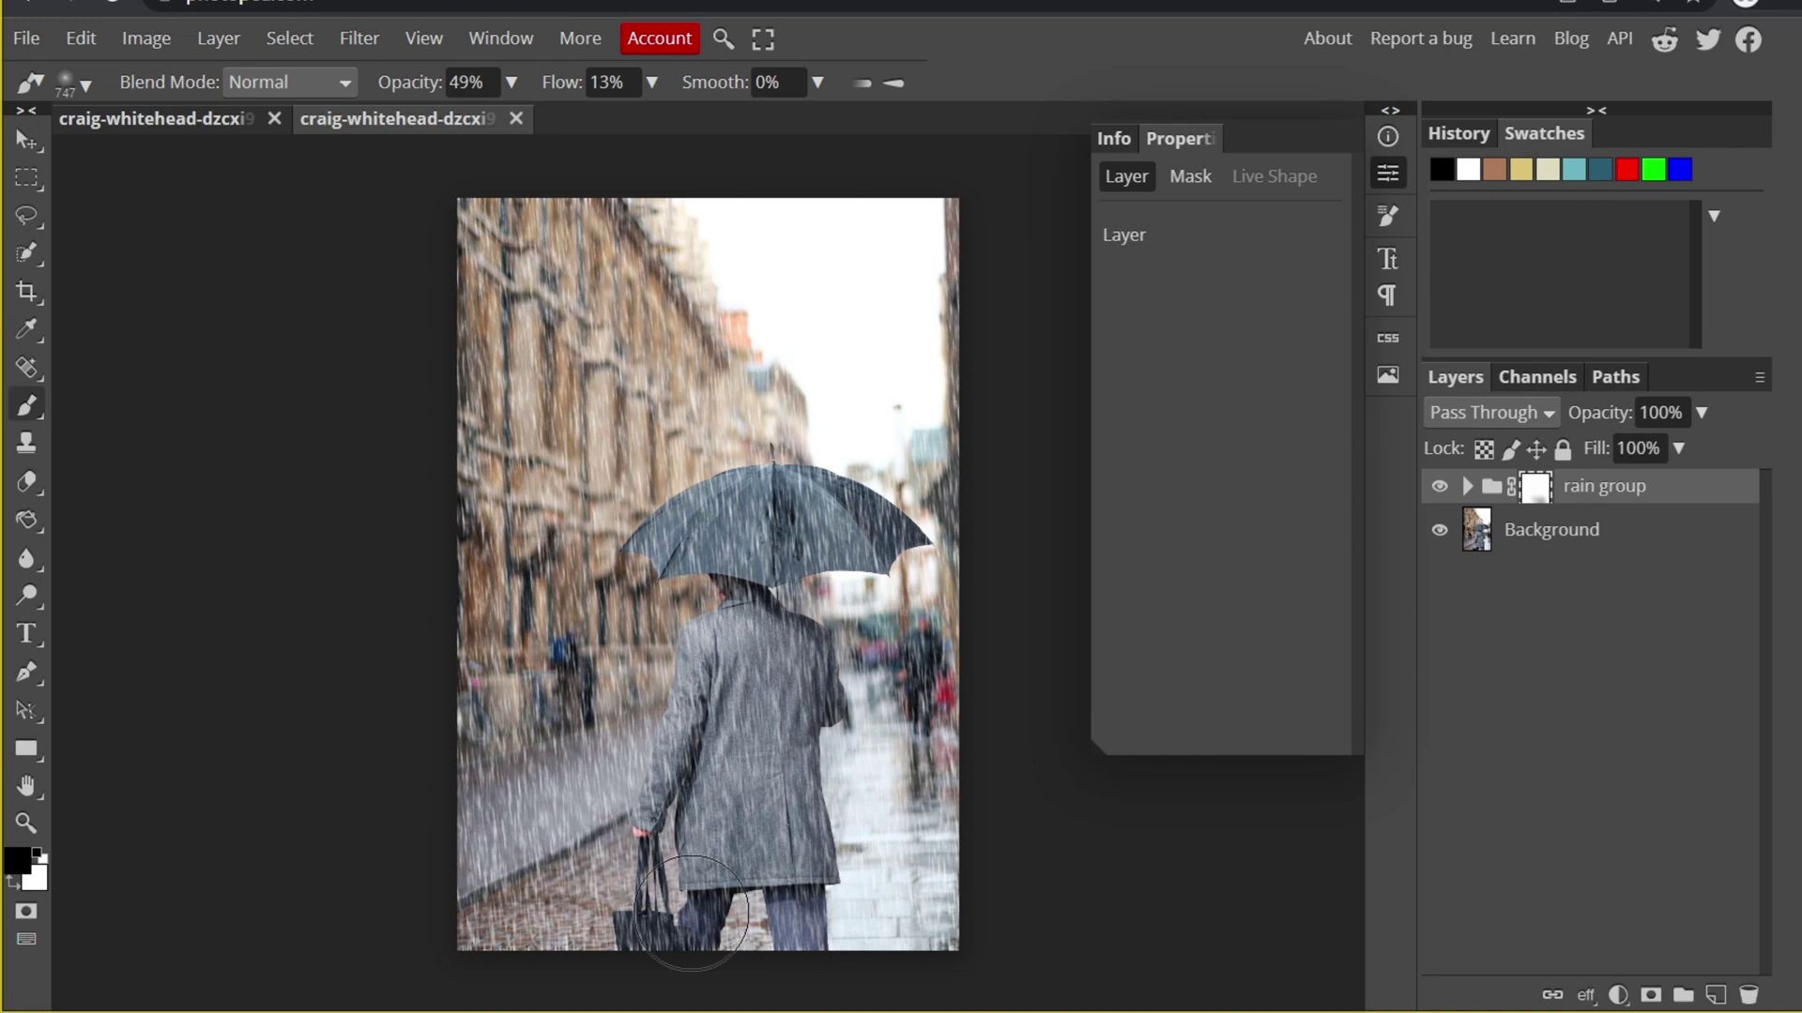
# Step: Disable and re-enable the rain group's raster mask to compare the rain with and without the masking
pyautogui.rightClick(1536, 502)
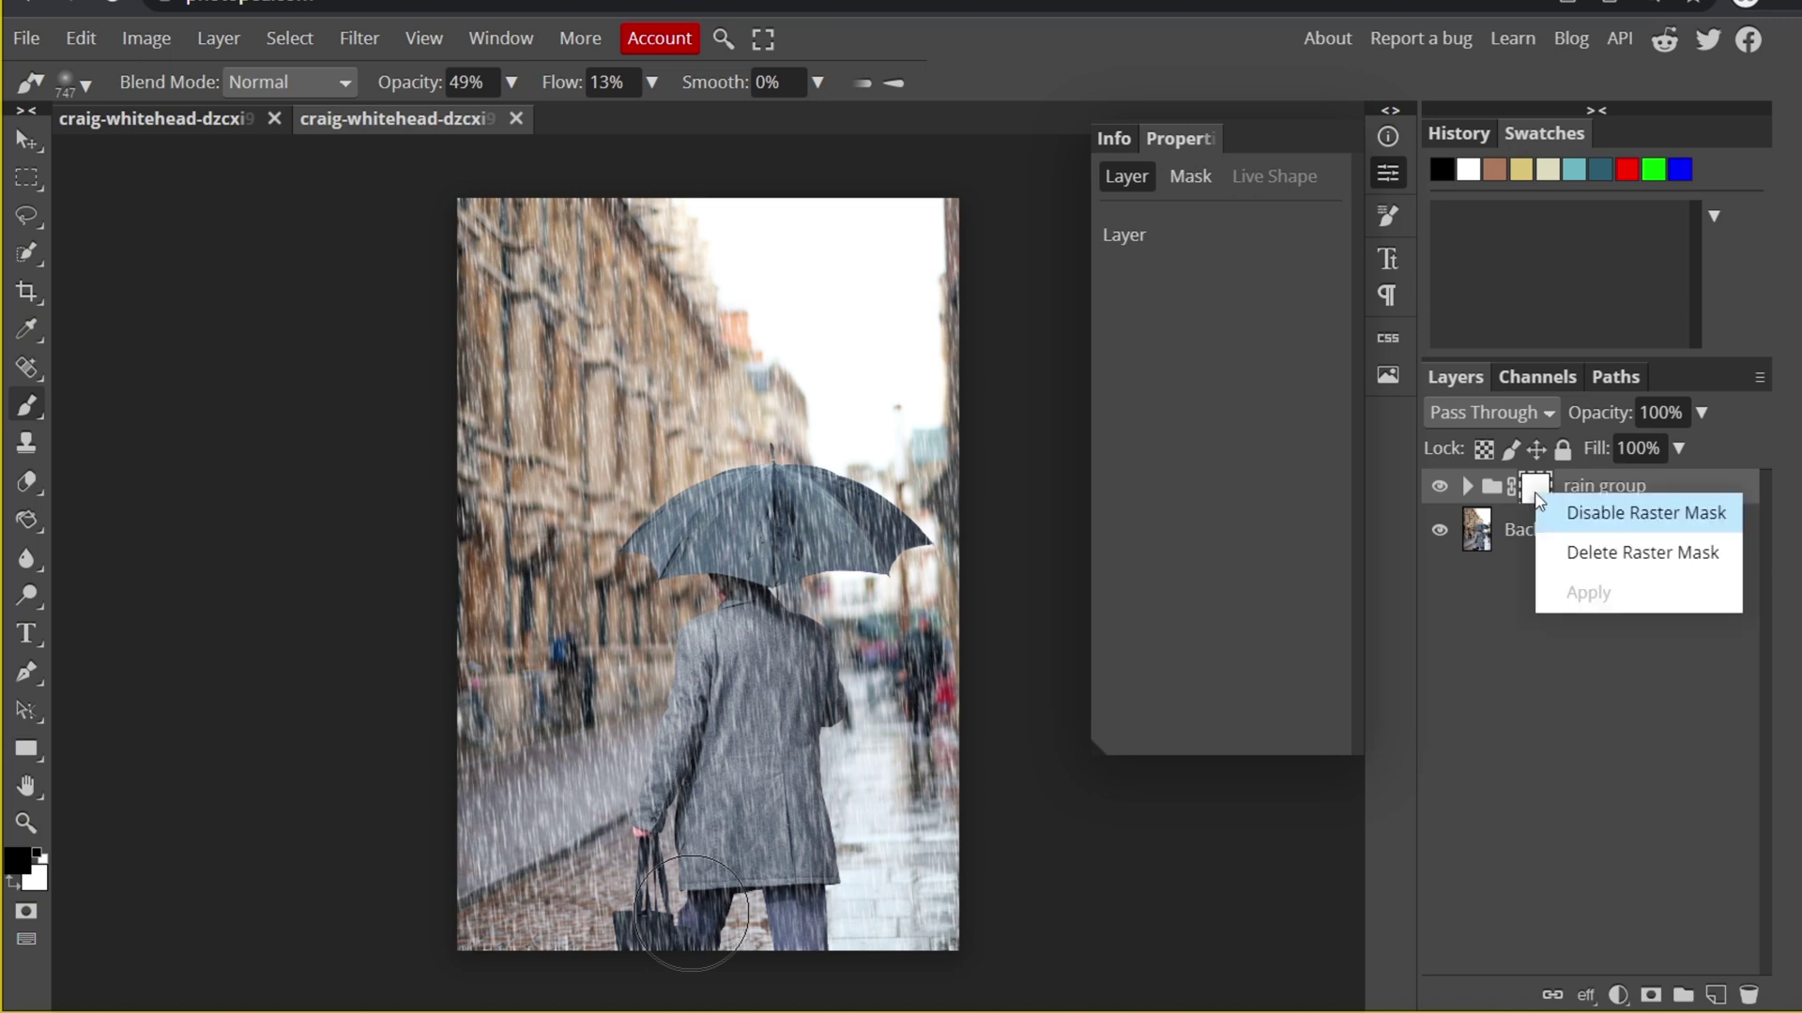
pyautogui.click(1612, 528)
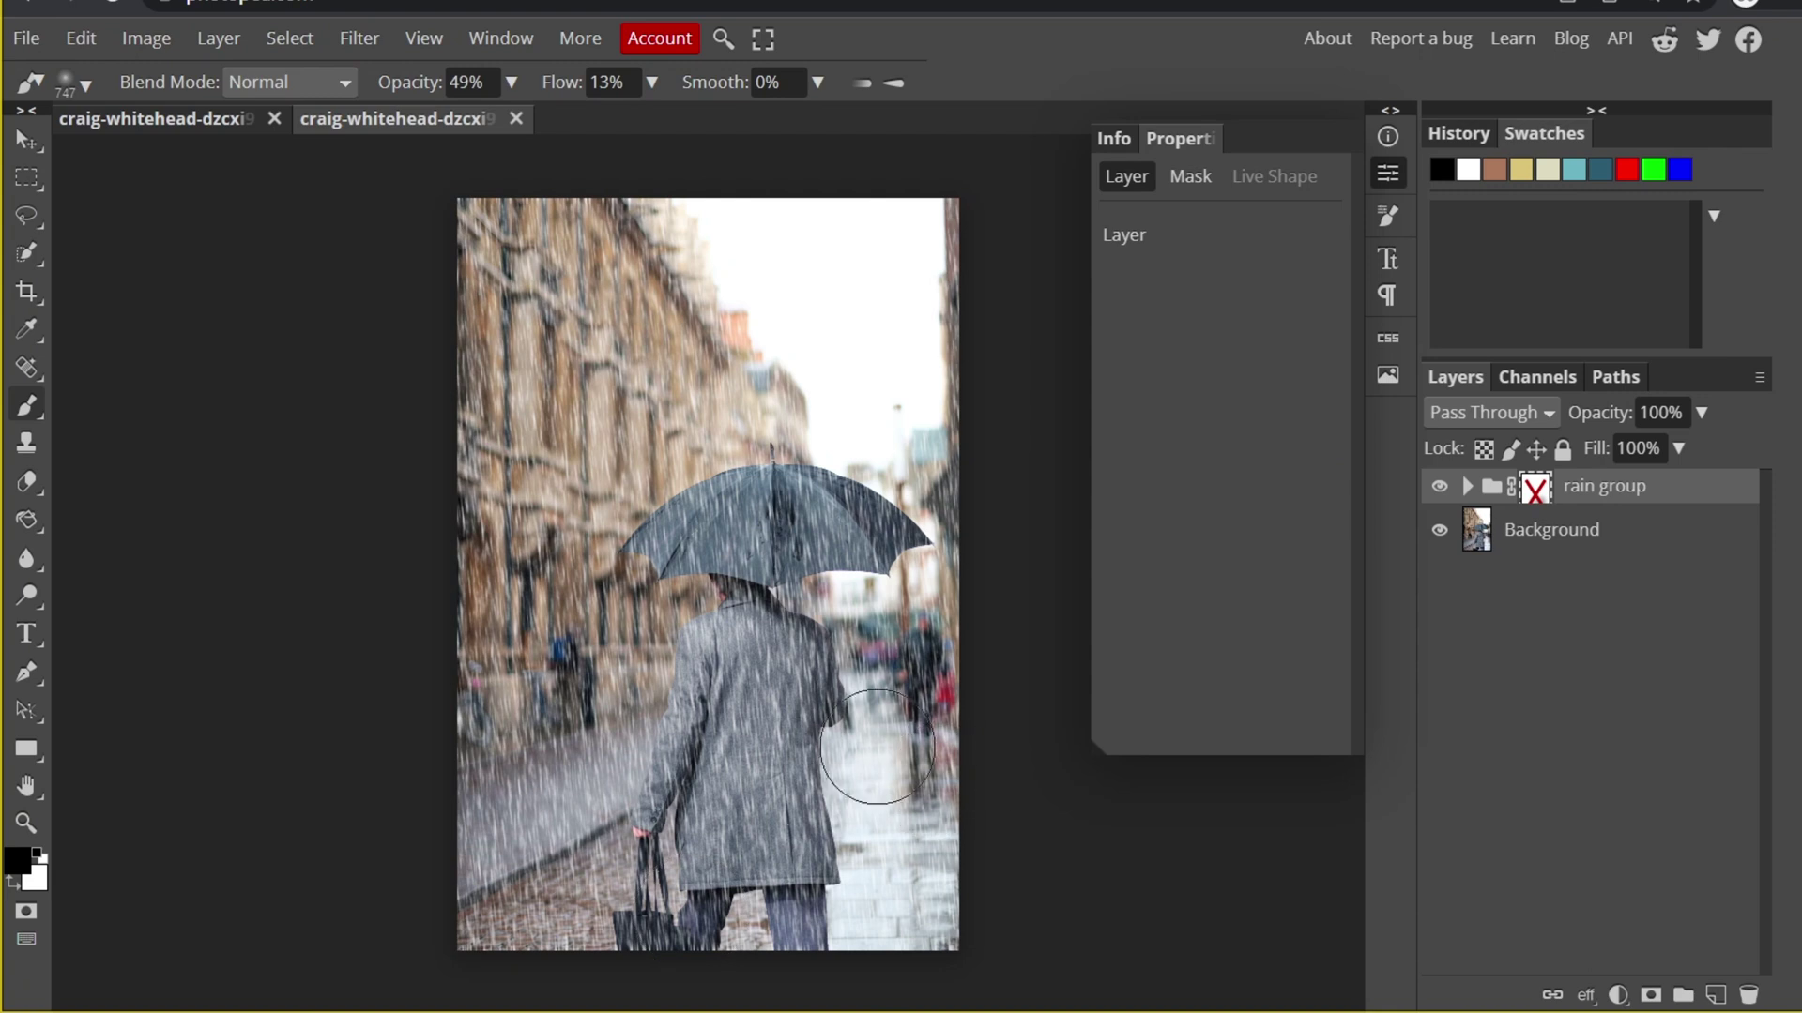
pyautogui.rightClick(1542, 489)
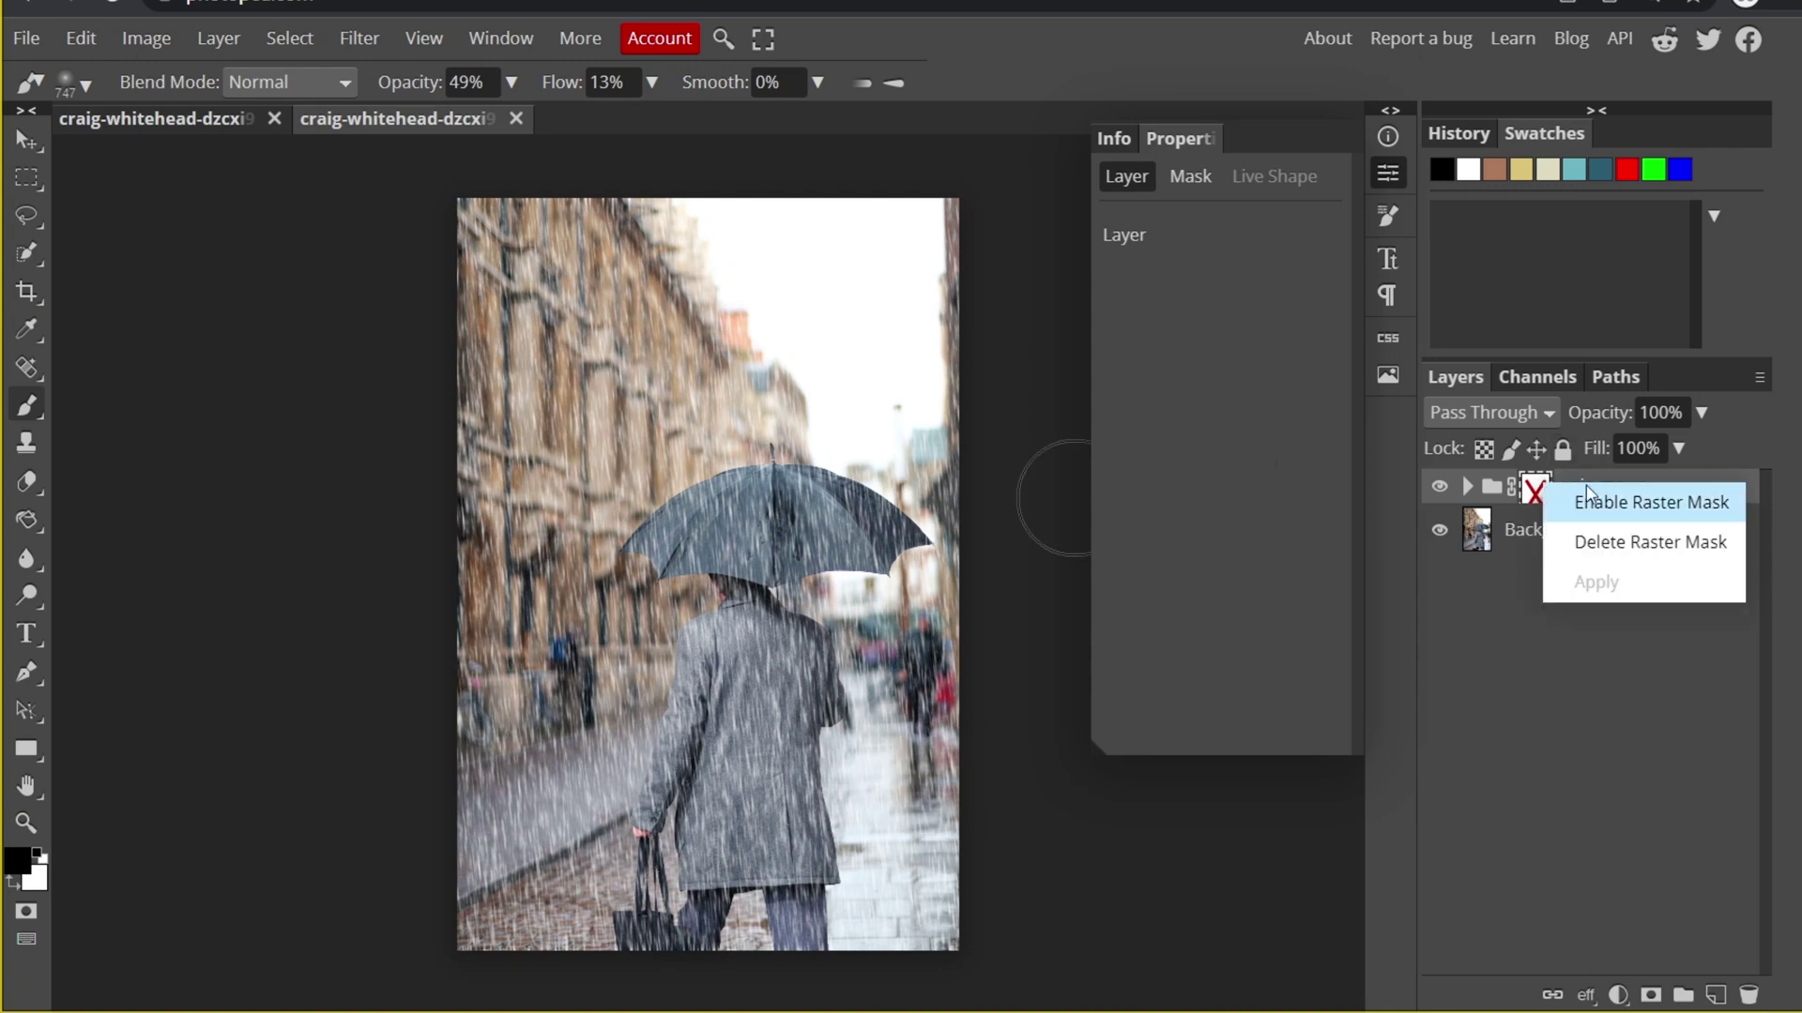
pyautogui.click(1611, 504)
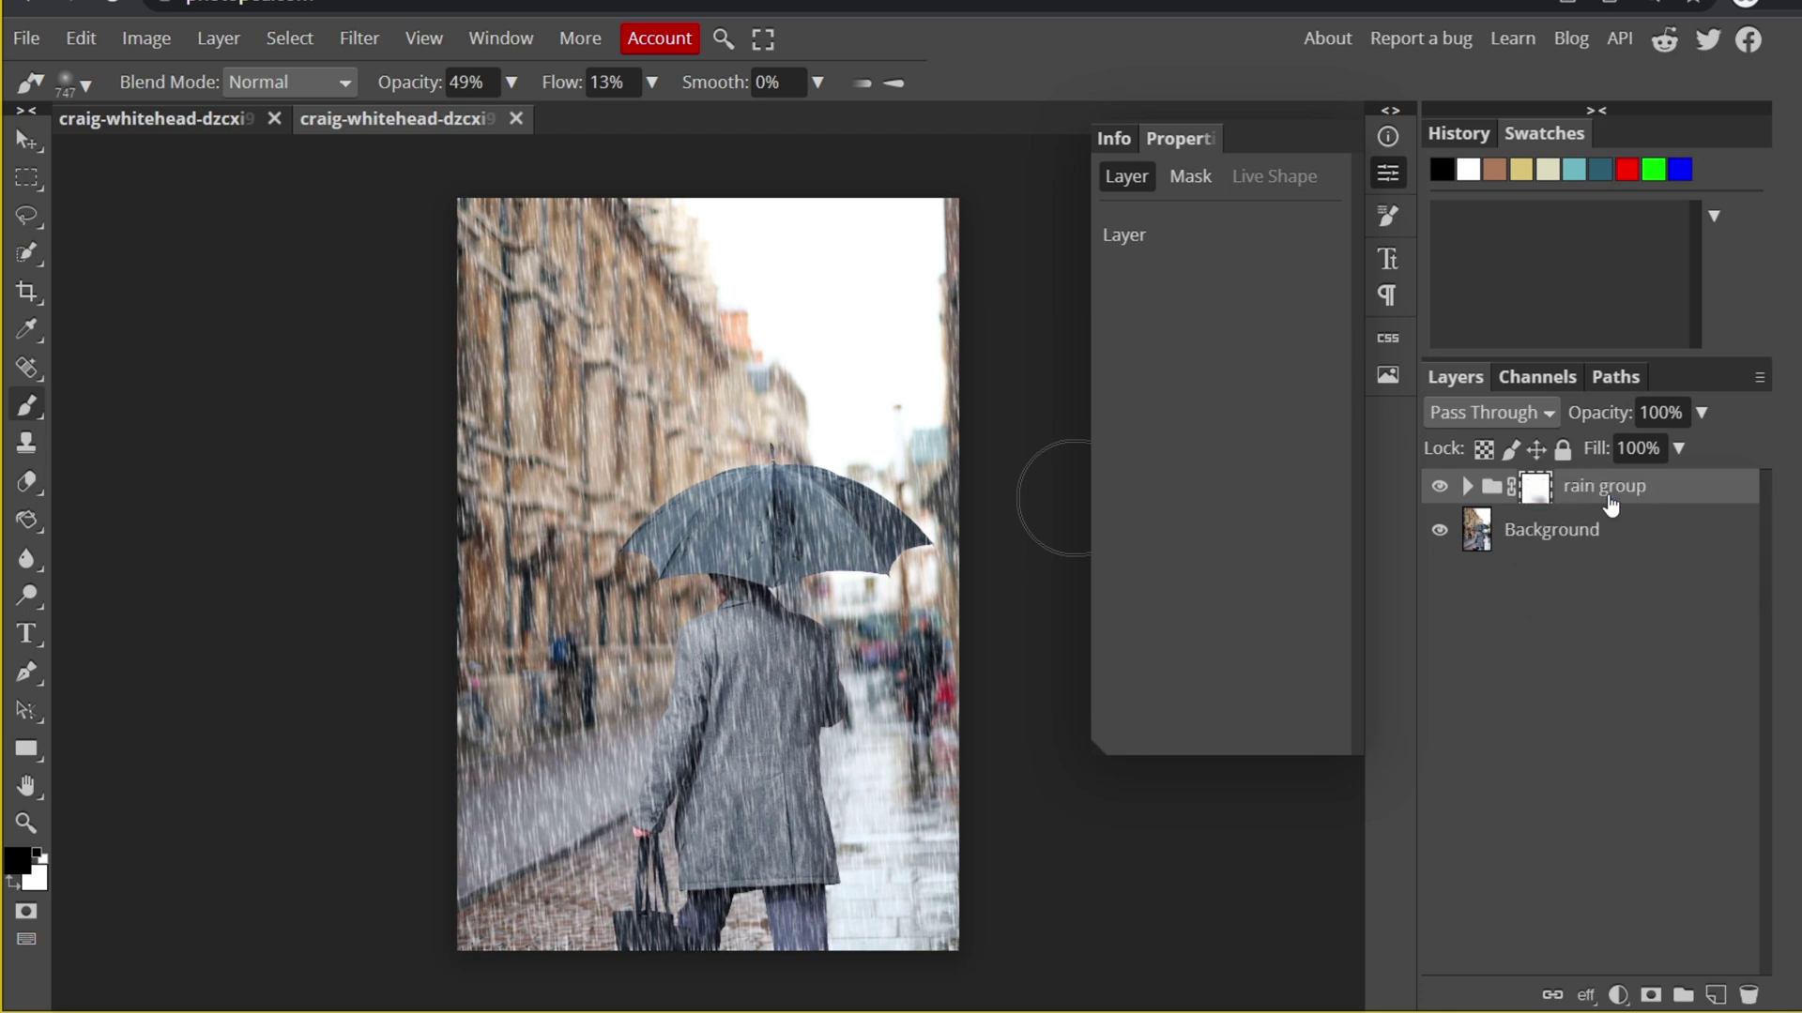
pyautogui.moveTo(761, 651)
pyautogui.mouseDown()
pyautogui.moveTo(772, 597)
pyautogui.moveTo(658, 712)
pyautogui.moveTo(802, 672)
pyautogui.moveTo(773, 668)
pyautogui.moveTo(763, 722)
pyautogui.moveTo(837, 760)
pyautogui.moveTo(852, 742)
pyautogui.moveTo(830, 697)
pyautogui.moveTo(739, 663)
pyautogui.moveTo(1058, 600)
pyautogui.mouseUp()
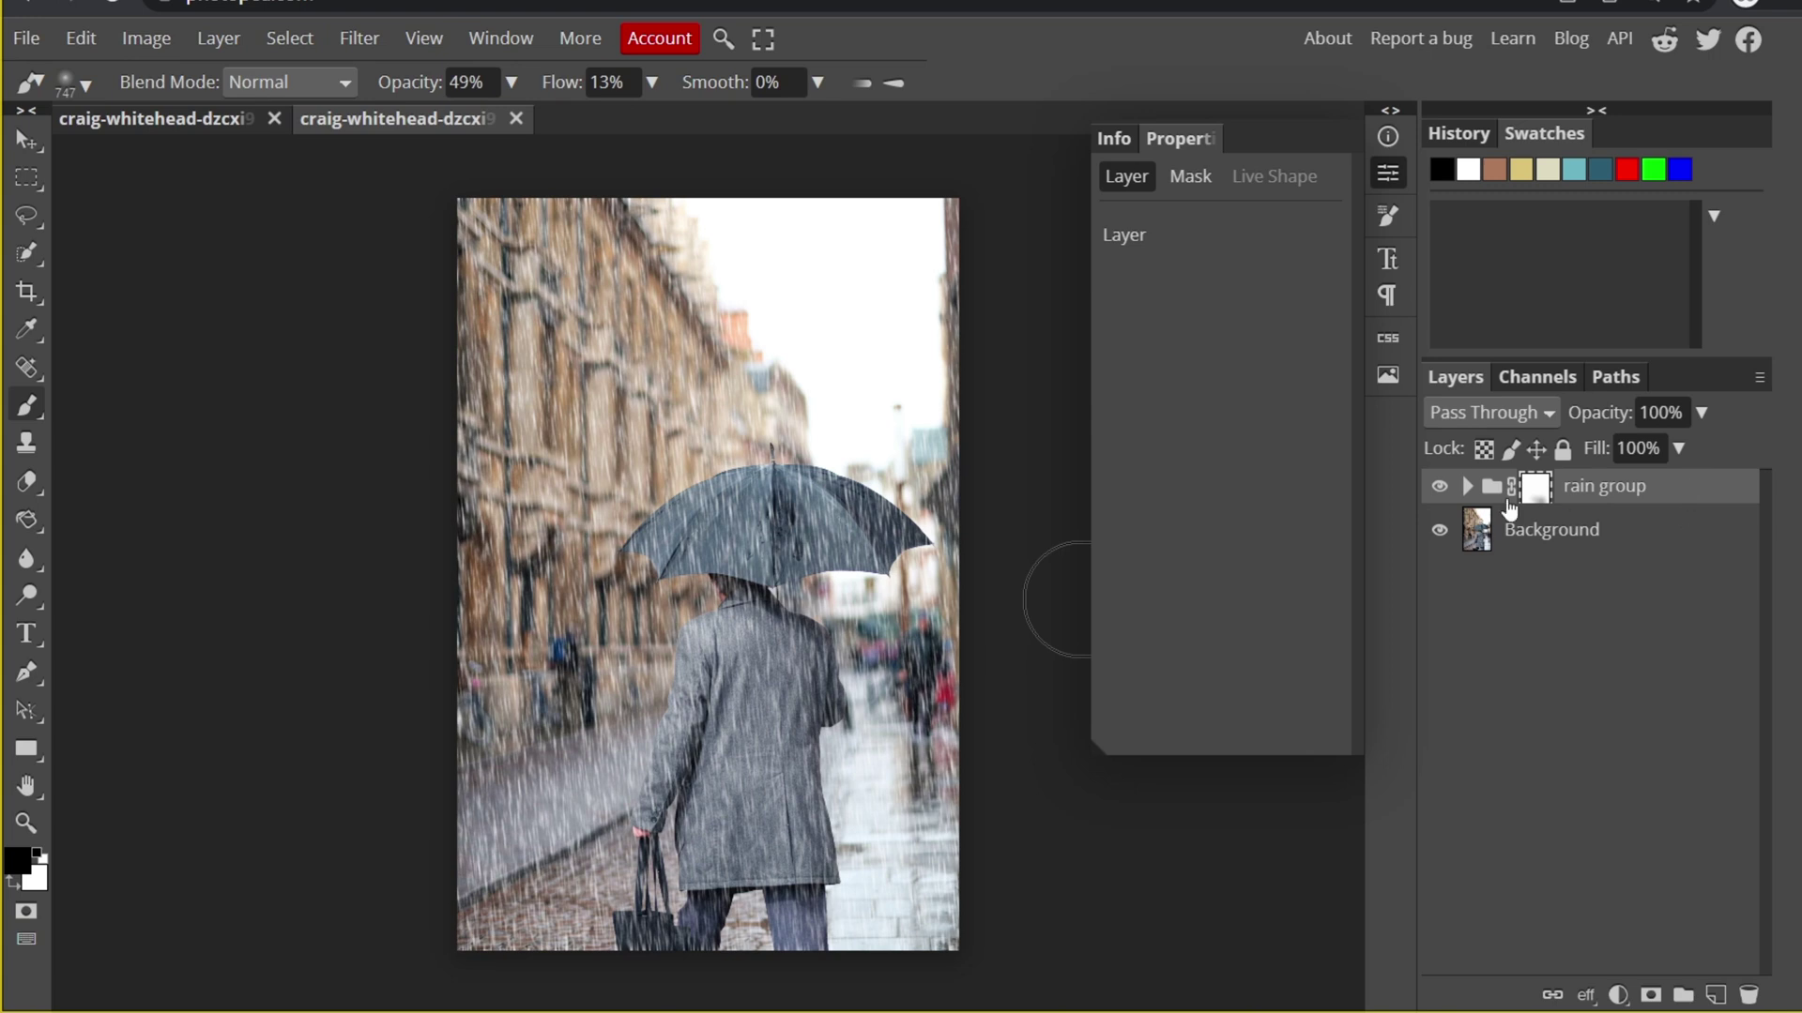
# Step: Compare the photo with and without the rain group, and expand it to show rain 1 and rain 2 as collapsed subgroups
pyautogui.click(1437, 485)
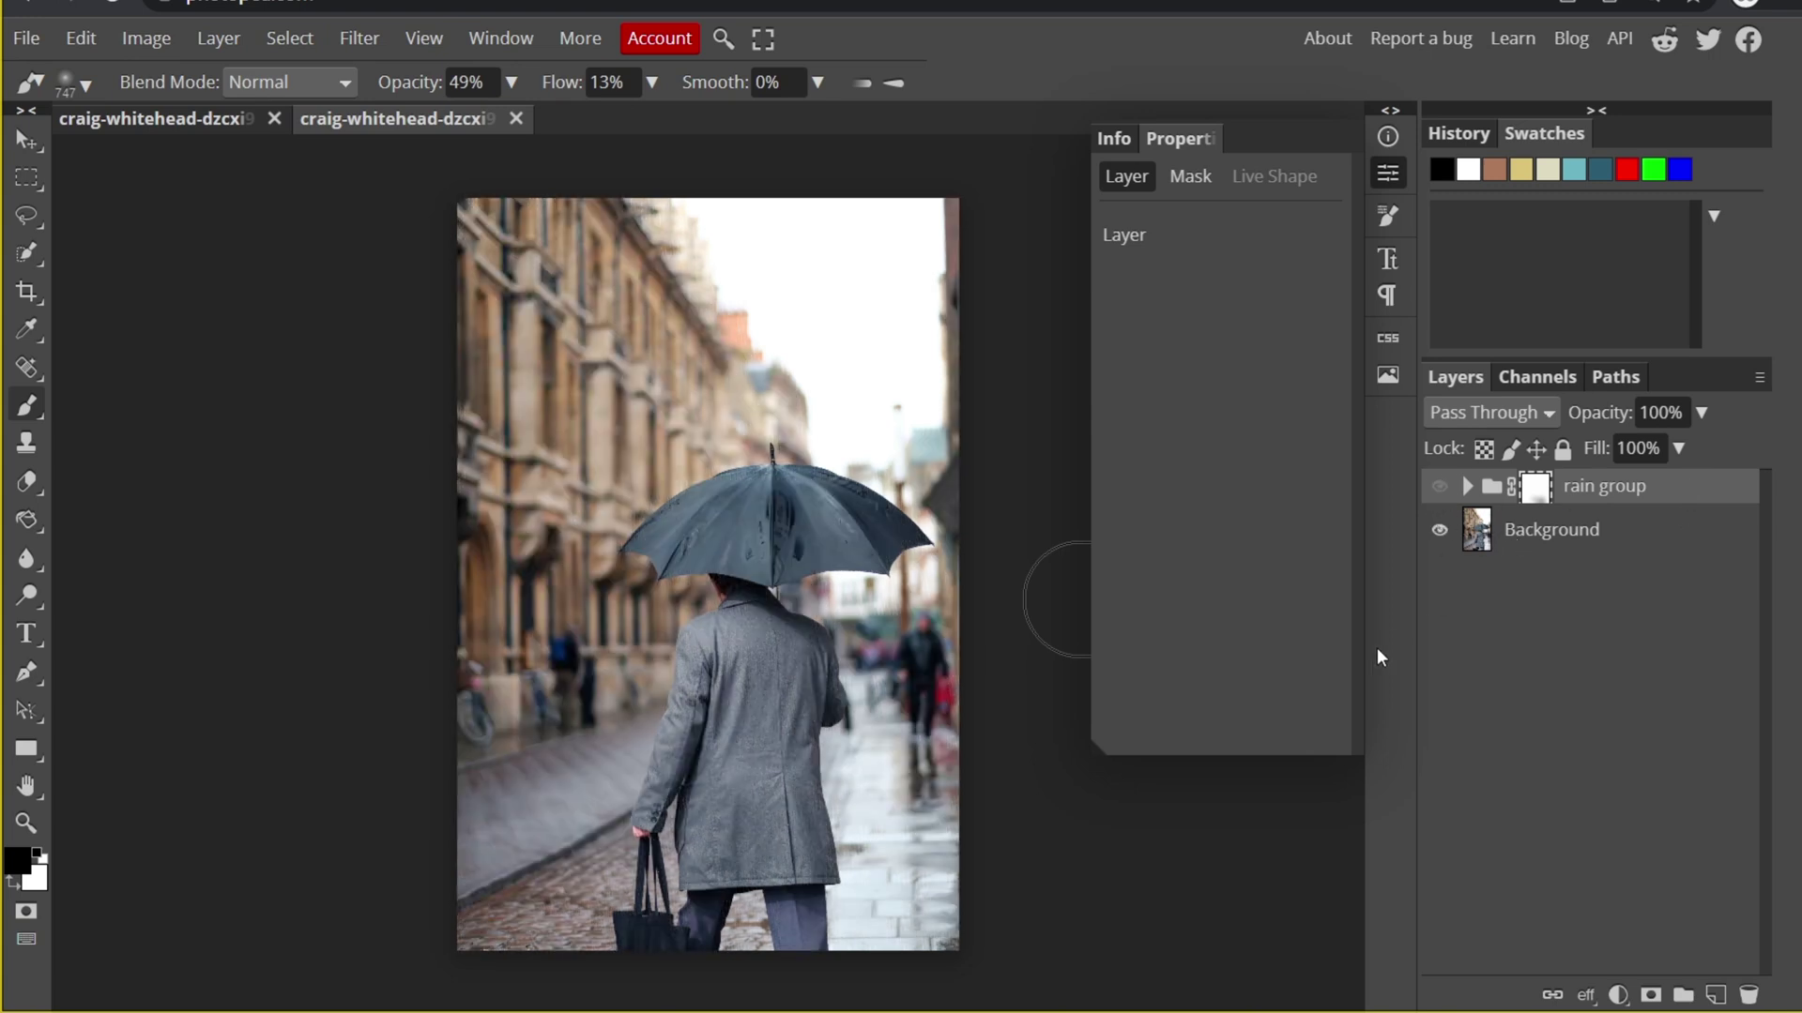
pyautogui.click(1439, 486)
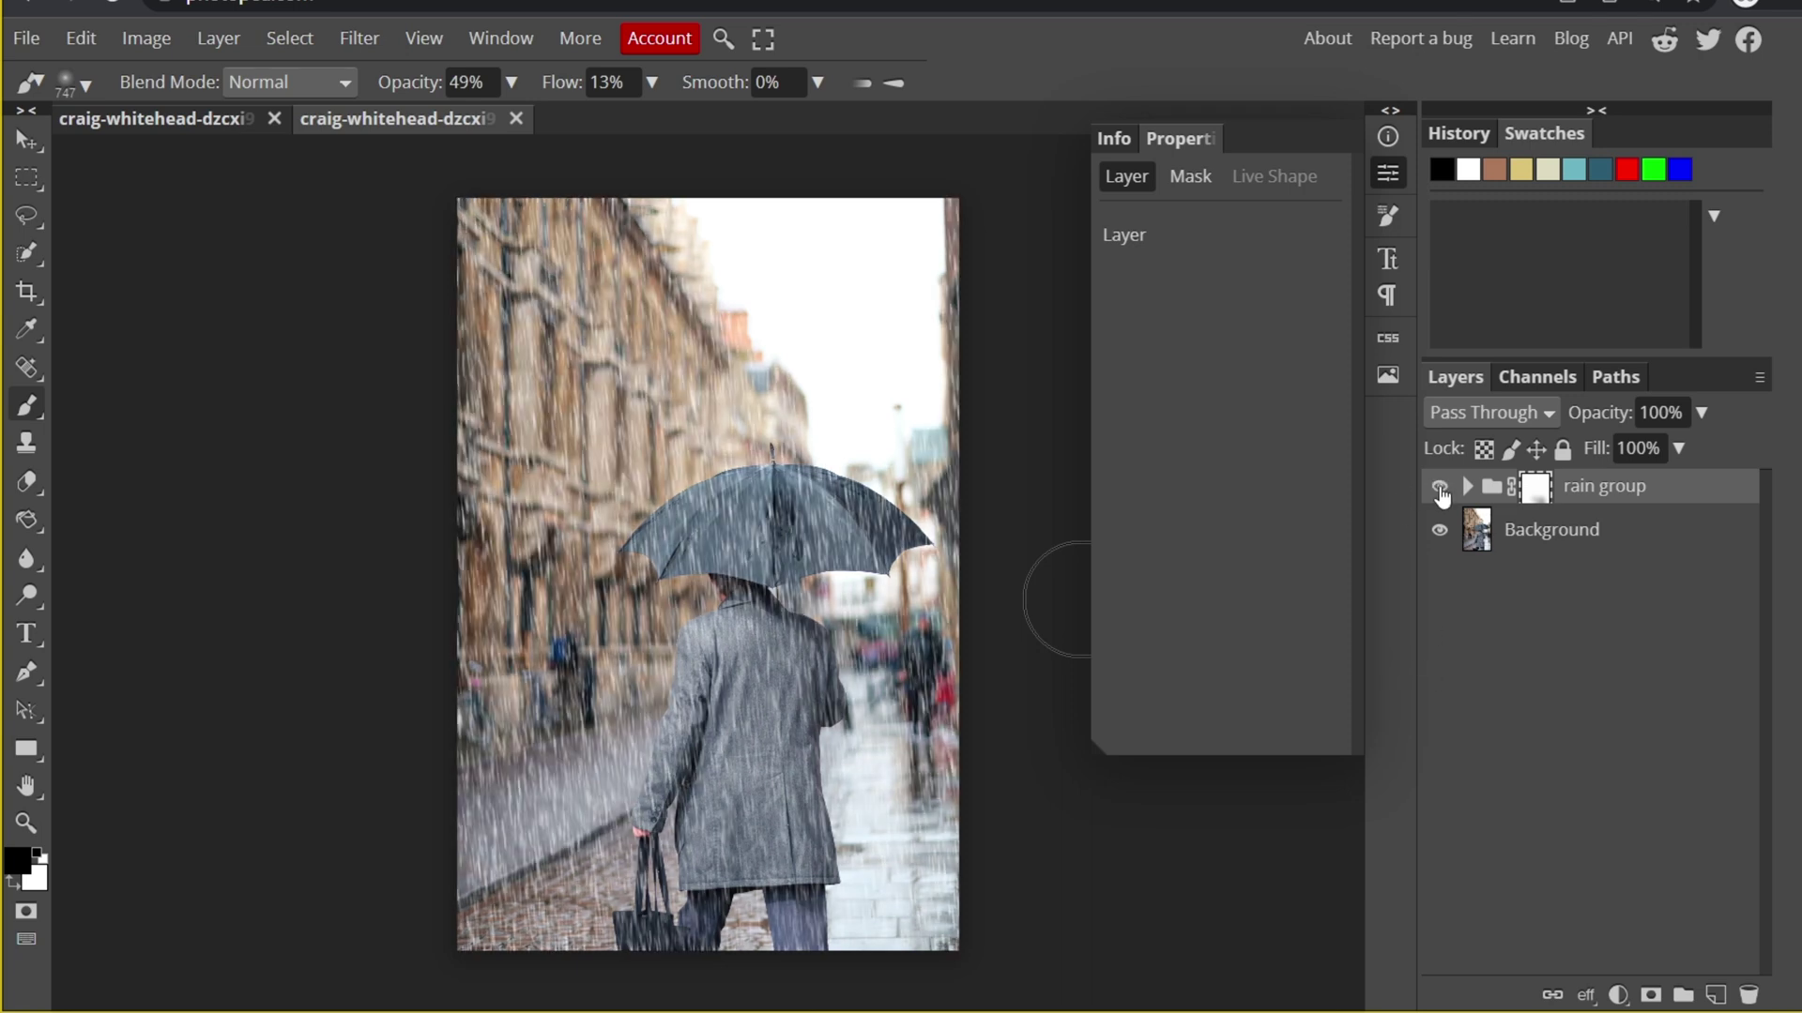
pyautogui.click(1467, 486)
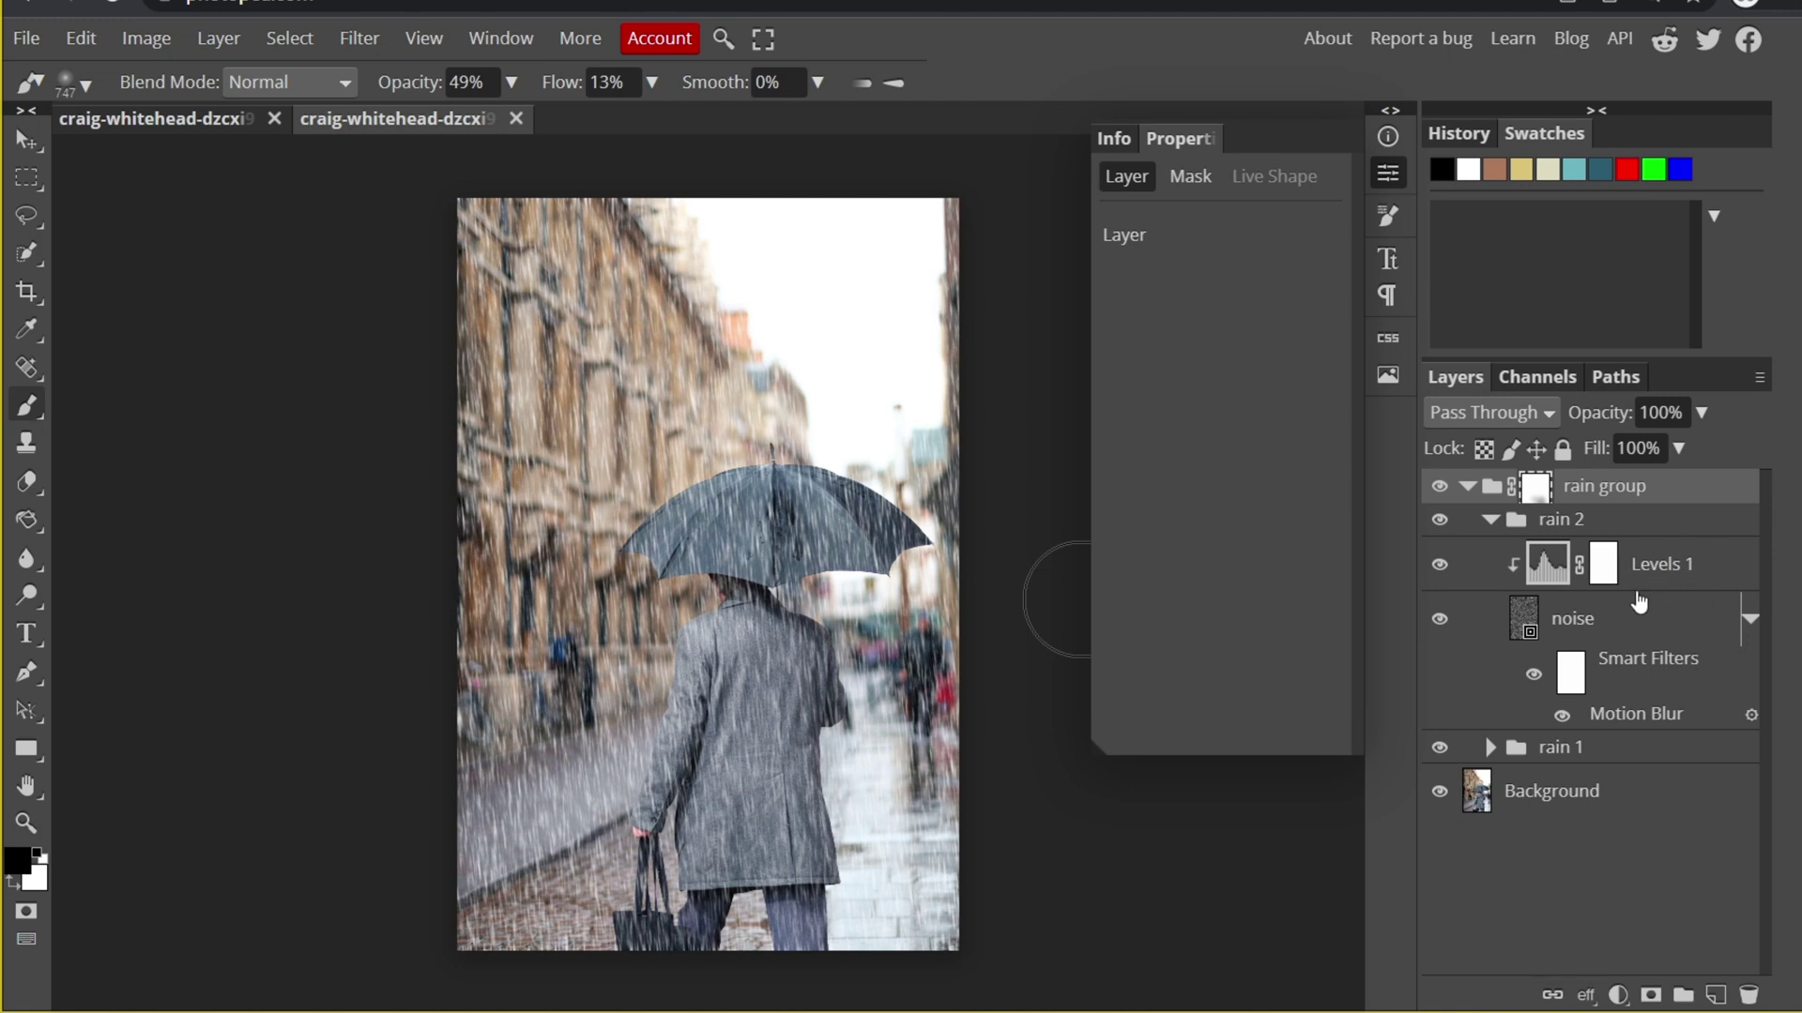
pyautogui.click(1491, 522)
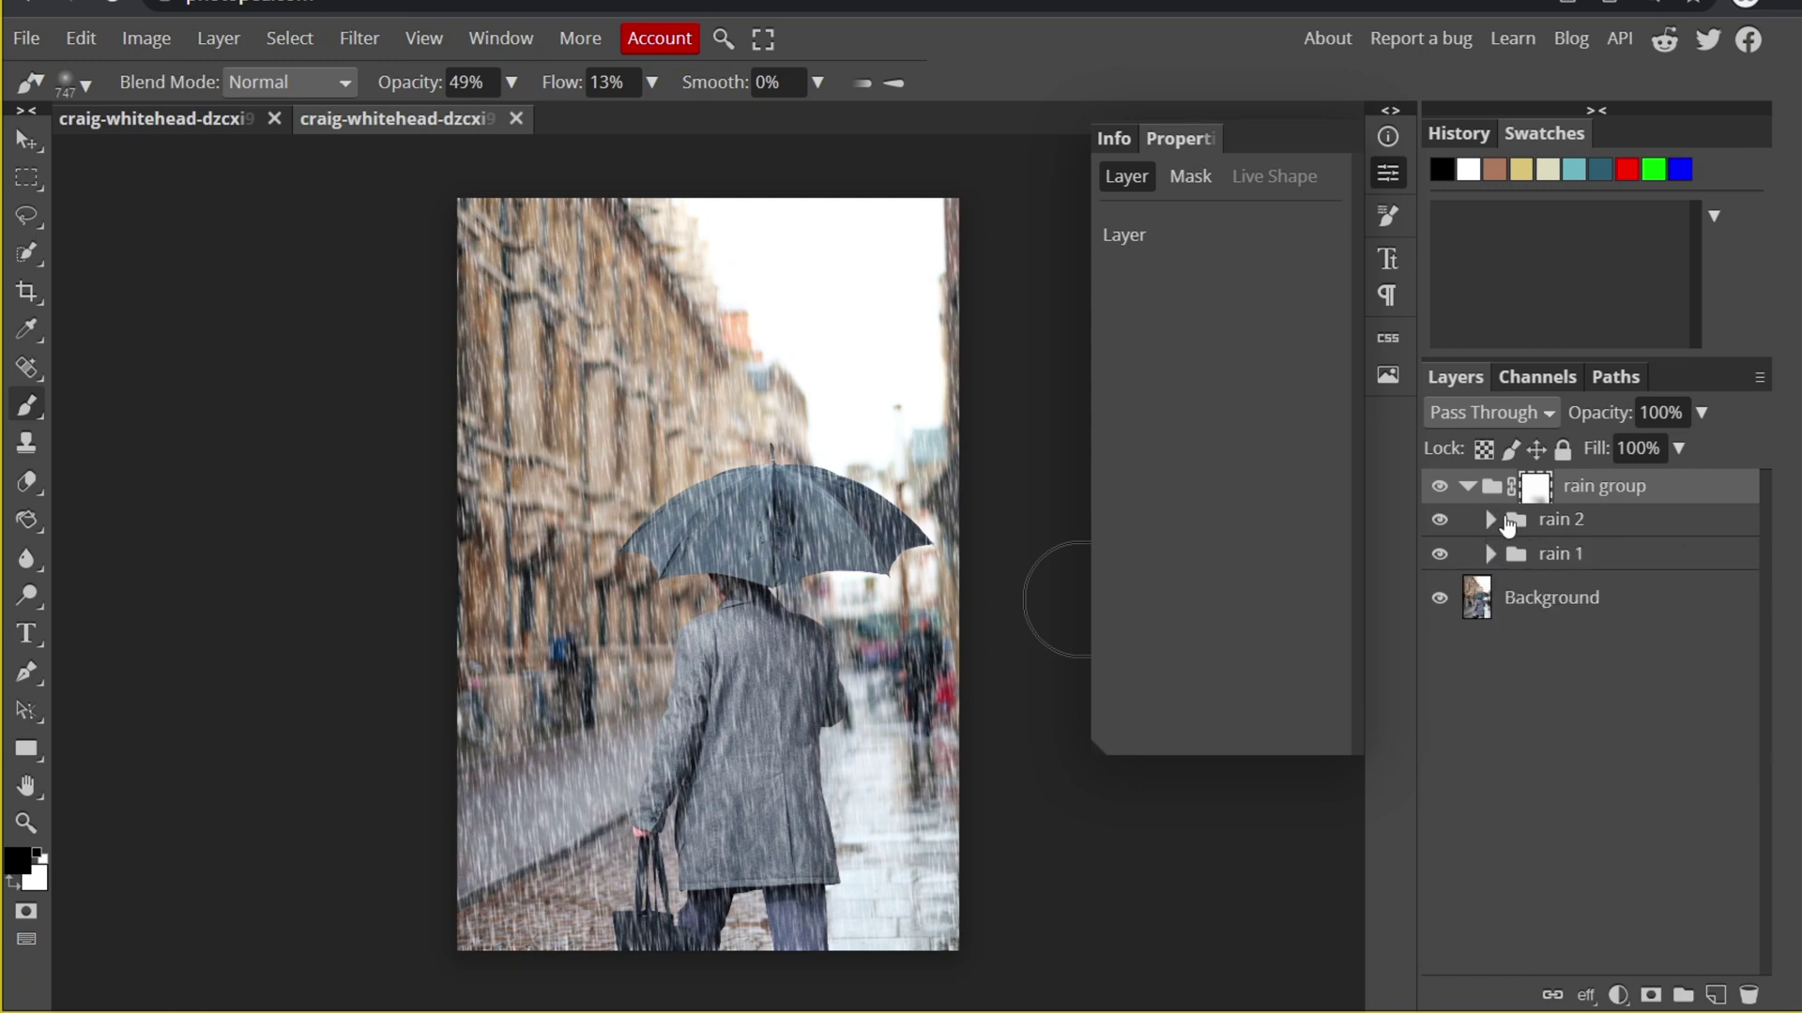